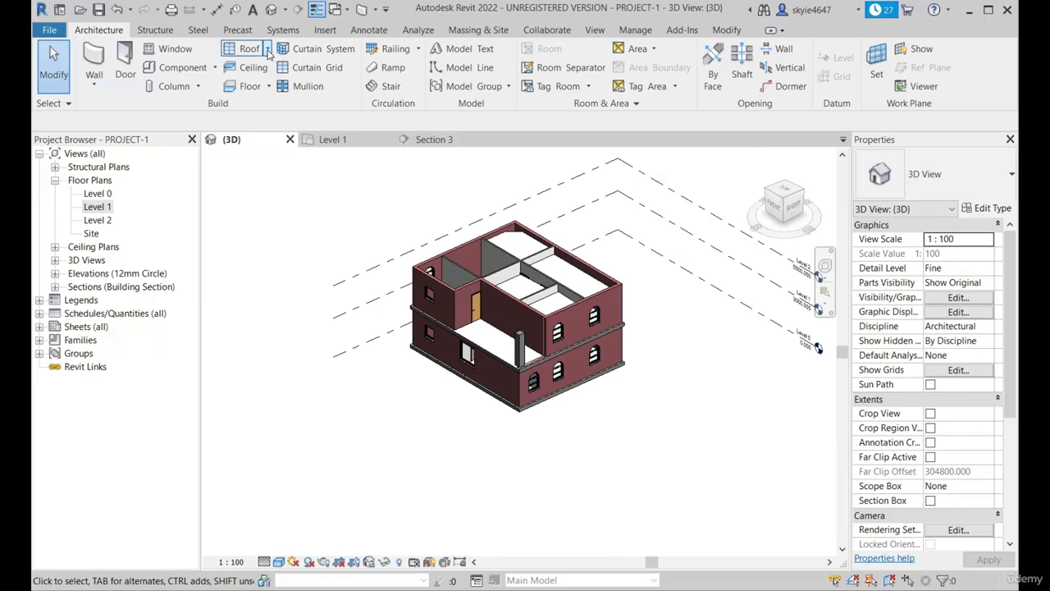
Step: Review the available roof creation methods and examine the roofless two-storey building from several angles in 3D
{"action": "left_click", "coordinate": [267, 50]}
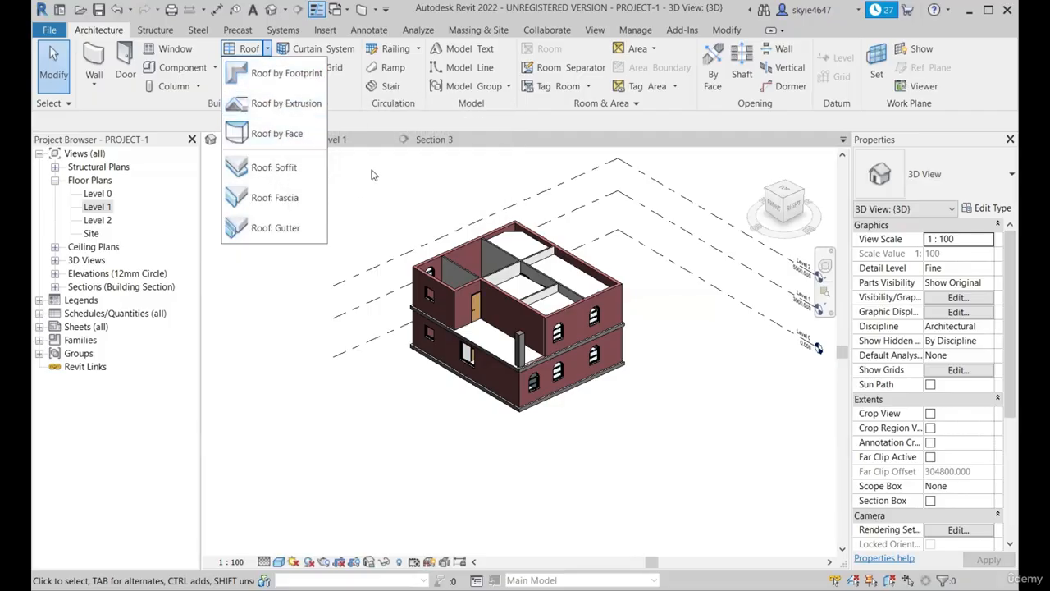
{"action": "left_click", "coordinate": [443, 206]}
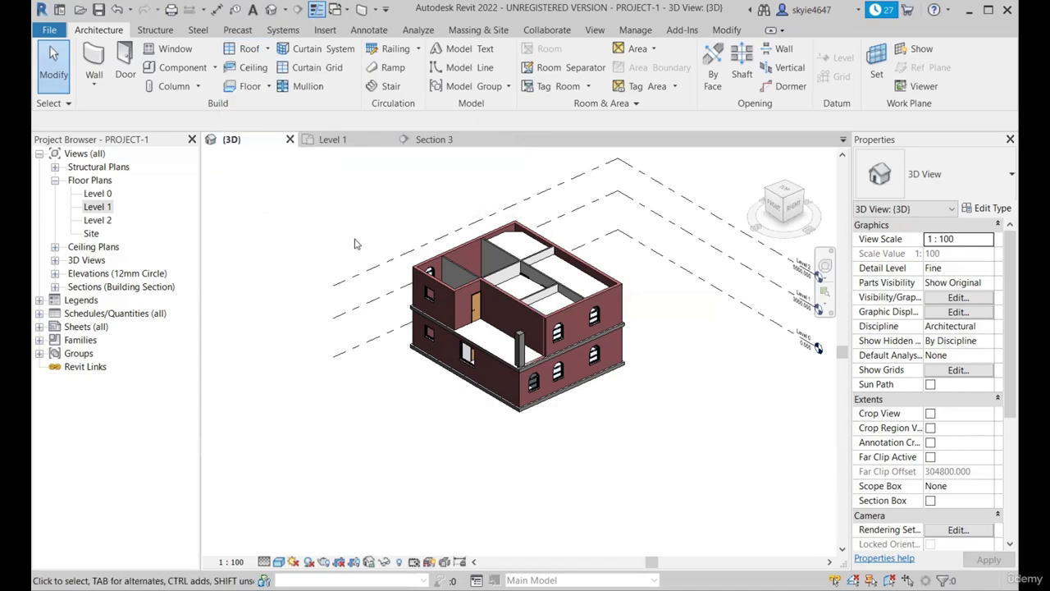
{"action": "middle_click_drag", "start_coordinate": [484, 358], "coordinate": [537, 374], "text": "shift"}
{"action": "scroll", "coordinate": [447, 245], "scroll_direction": "up", "scroll_amount": 2}
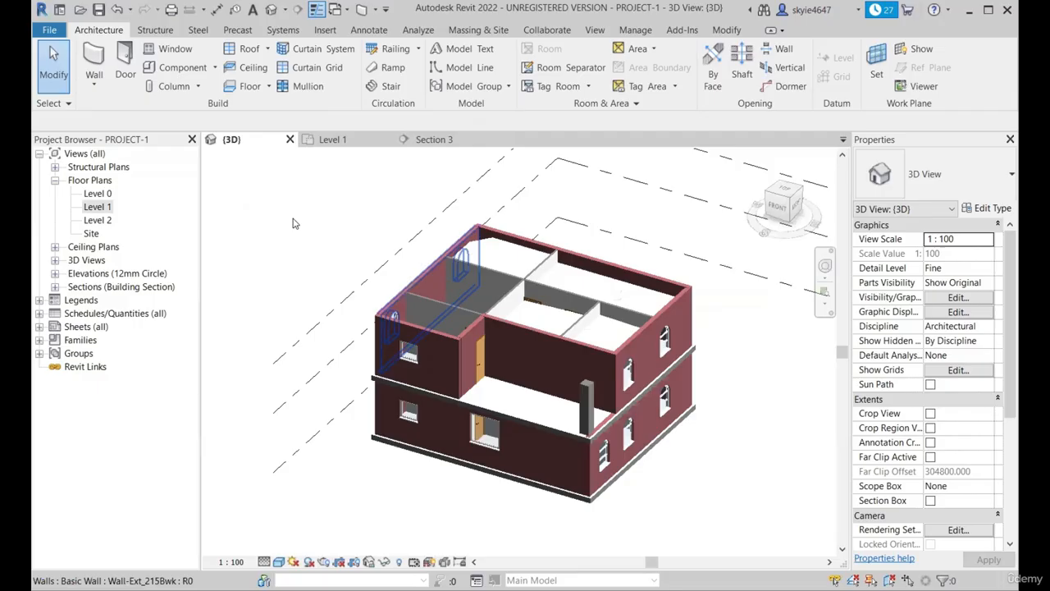
{"action": "left_click", "coordinate": [267, 51]}
{"action": "left_click", "coordinate": [726, 405]}
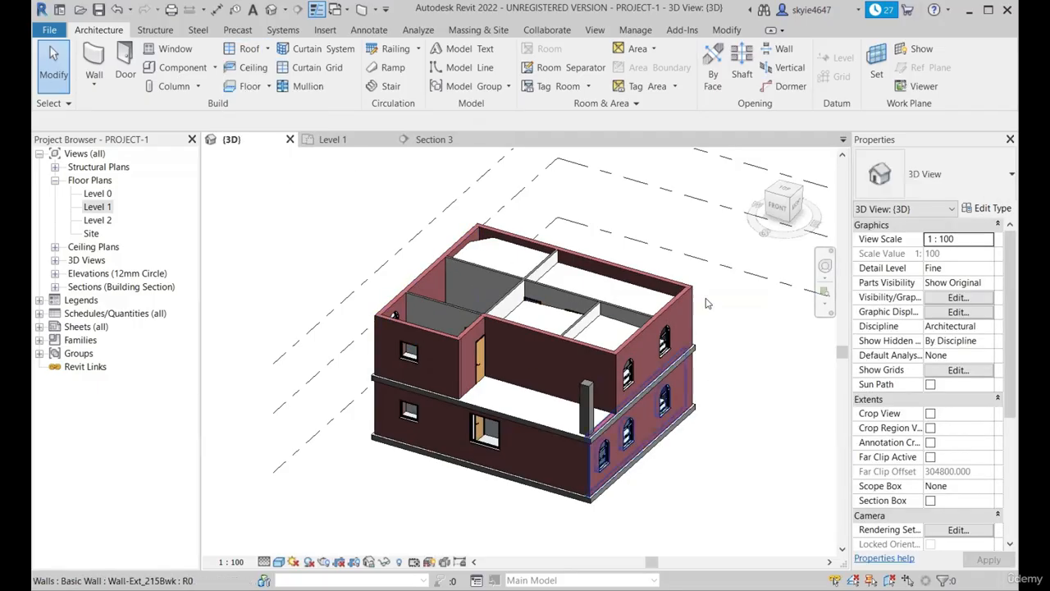
{"action": "scroll", "coordinate": [519, 382], "scroll_direction": "down", "scroll_amount": 2}
{"action": "middle_click_drag", "start_coordinate": [520, 384], "coordinate": [549, 384], "text": "shift"}
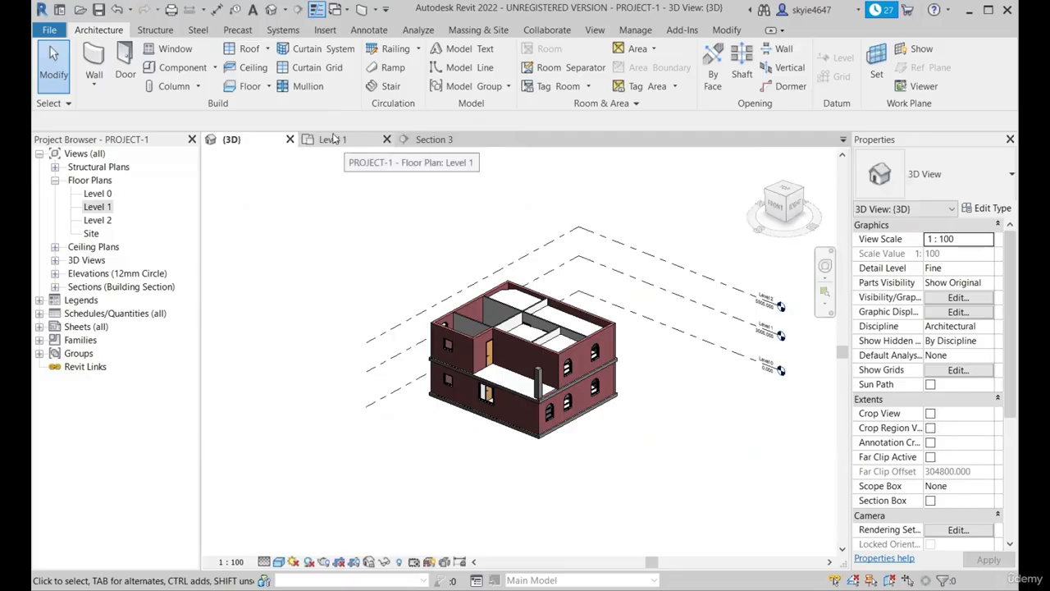
Step: Compare the Level 1 floor plan with the top view of the 3D model to examine the building's outline
{"action": "left_click", "coordinate": [332, 140]}
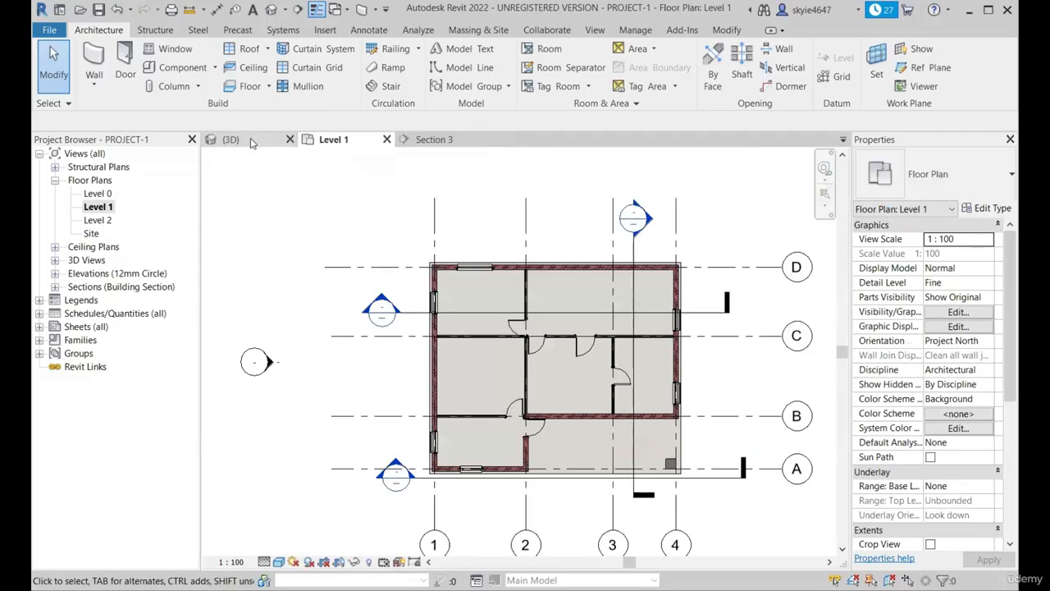
{"action": "left_click", "coordinate": [231, 140]}
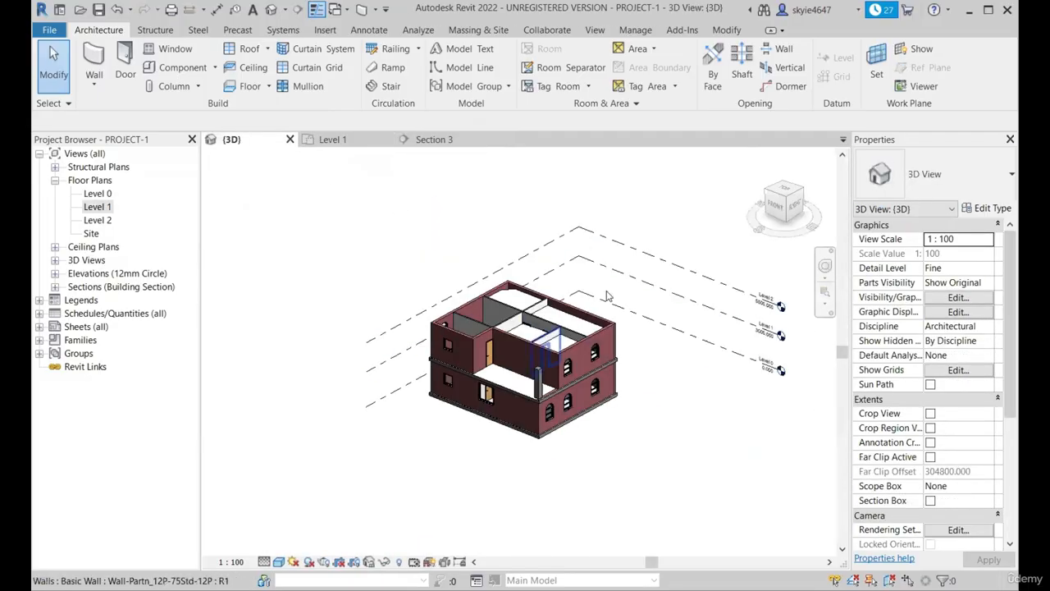
{"action": "left_click", "coordinate": [786, 194]}
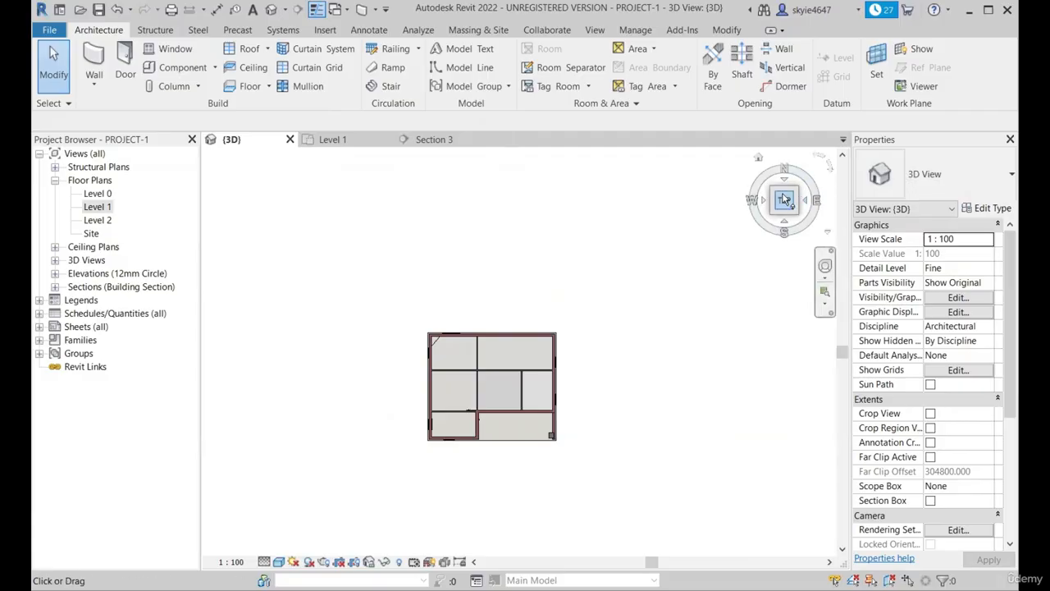
{"action": "scroll", "coordinate": [527, 367], "scroll_direction": "up", "scroll_amount": 1}
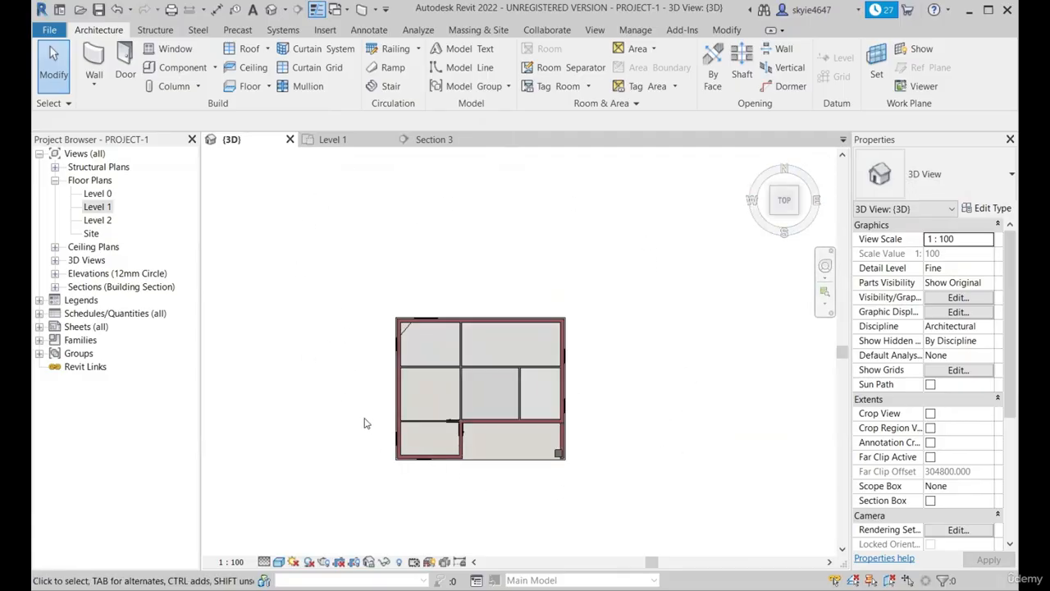
{"action": "left_click", "coordinate": [349, 141]}
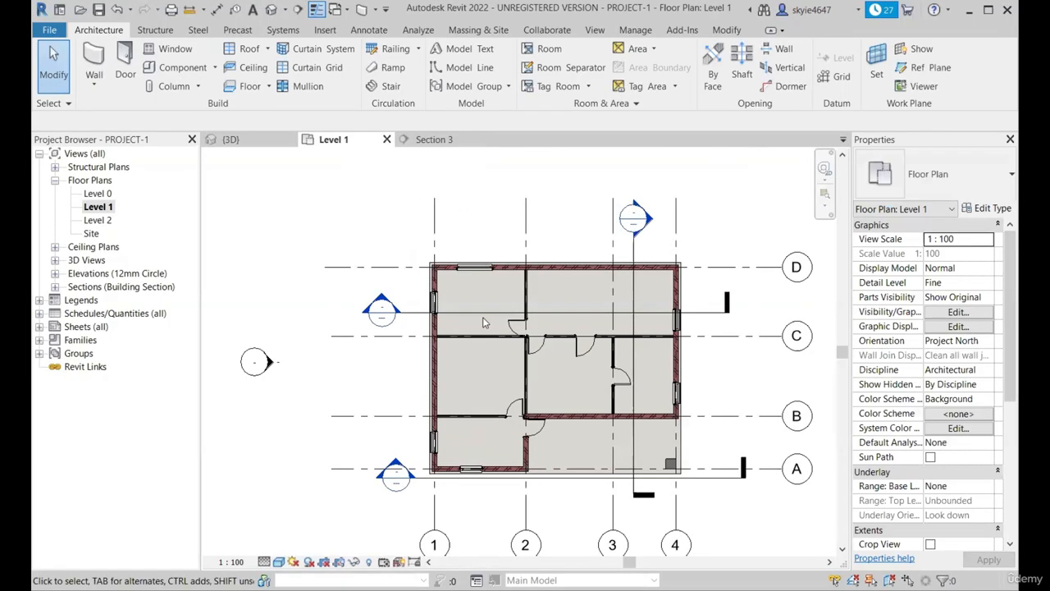
{"action": "scroll", "coordinate": [482, 317], "scroll_direction": "down", "scroll_amount": 2}
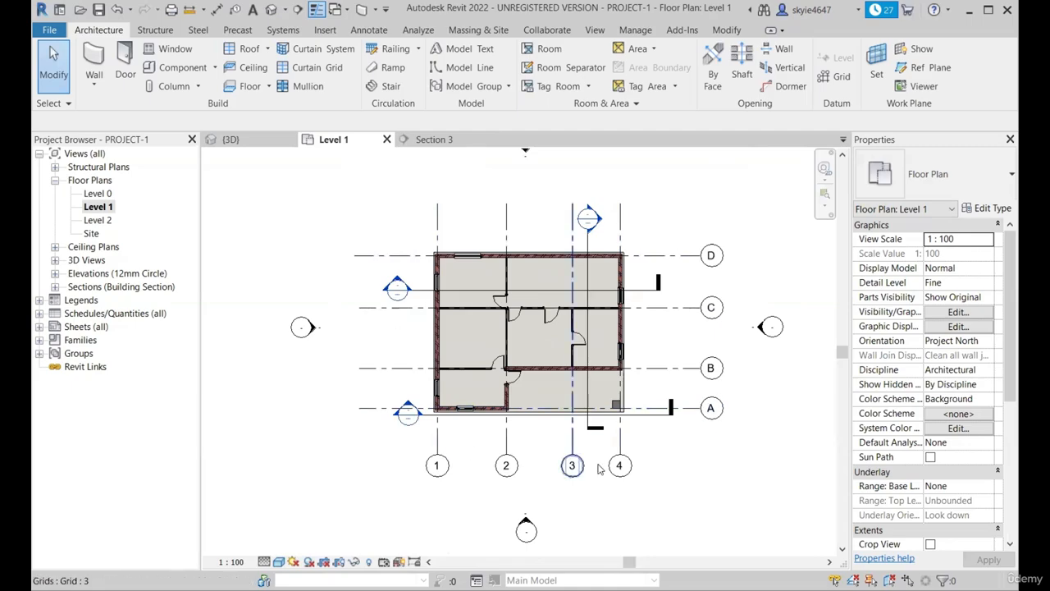
{"action": "scroll", "coordinate": [638, 290], "scroll_direction": "up", "scroll_amount": 3}
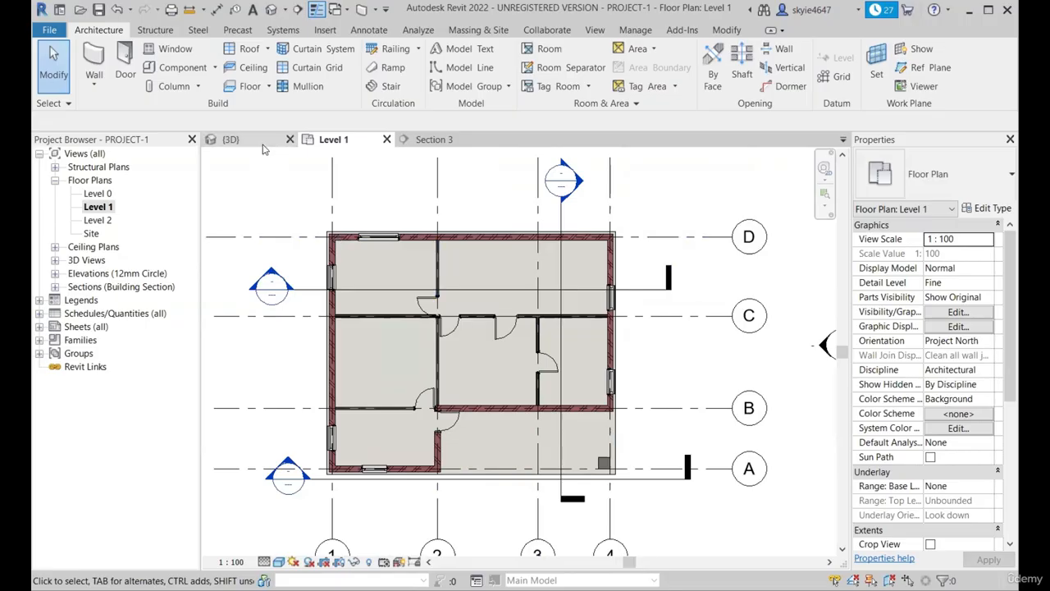
Step: Examine the upper walls against the levels in 3D and compare the Level 2 floor plan with Level 1
{"action": "left_click", "coordinate": [231, 140]}
{"action": "middle_click_drag", "start_coordinate": [750, 363], "coordinate": [525, 329], "text": "shift"}
{"action": "scroll", "coordinate": [549, 441], "scroll_direction": "up", "scroll_amount": 2}
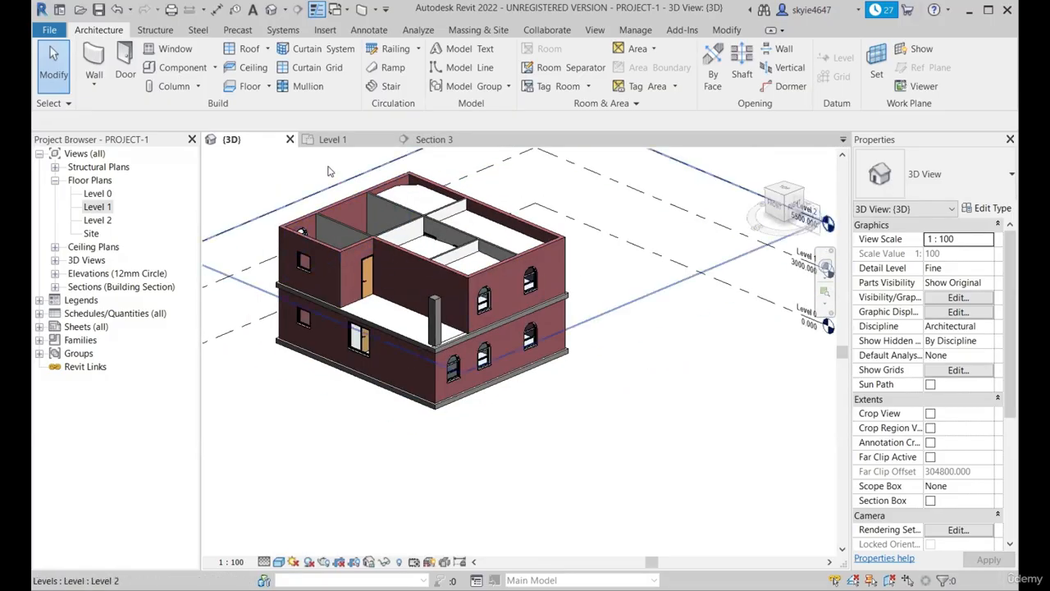
{"action": "middle_click_drag", "start_coordinate": [520, 306], "coordinate": [457, 294], "text": "shift"}
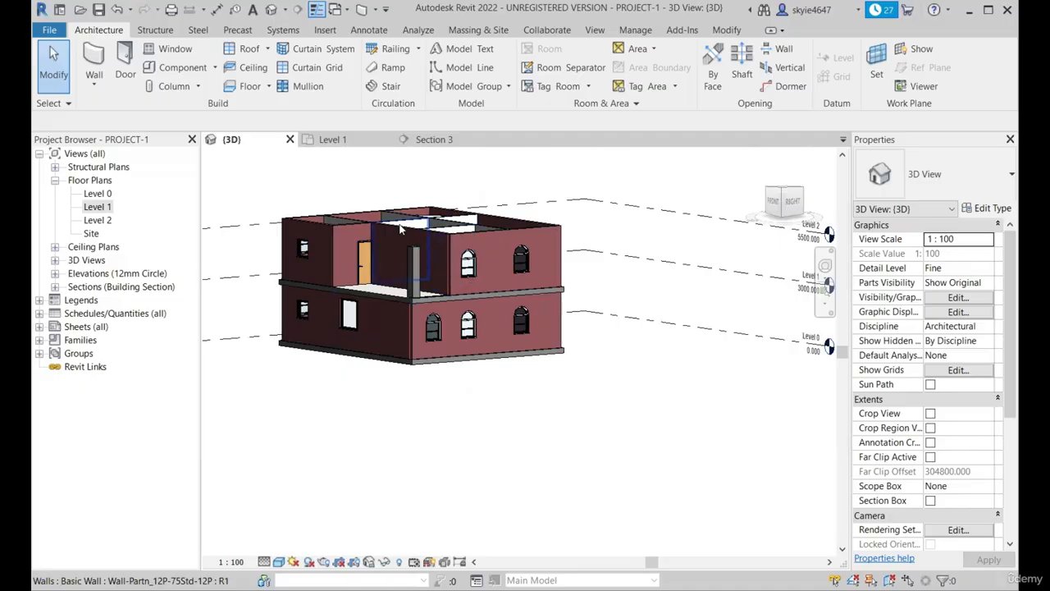
{"action": "middle_click_drag", "start_coordinate": [443, 254], "coordinate": [664, 215], "text": "shift"}
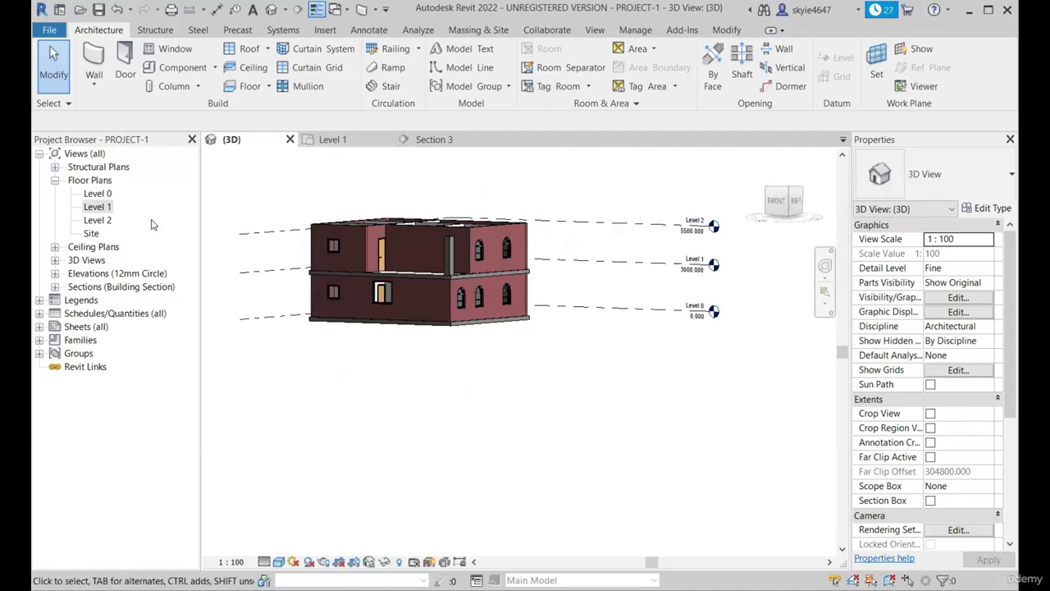
{"action": "double_click", "coordinate": [100, 222]}
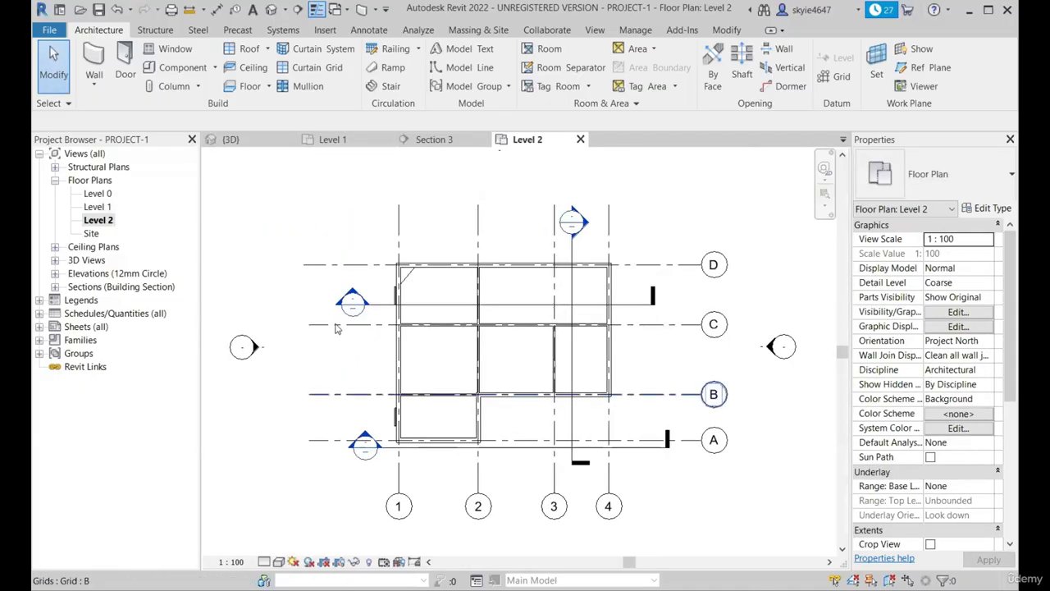
{"action": "scroll", "coordinate": [460, 296], "scroll_direction": "up", "scroll_amount": 2}
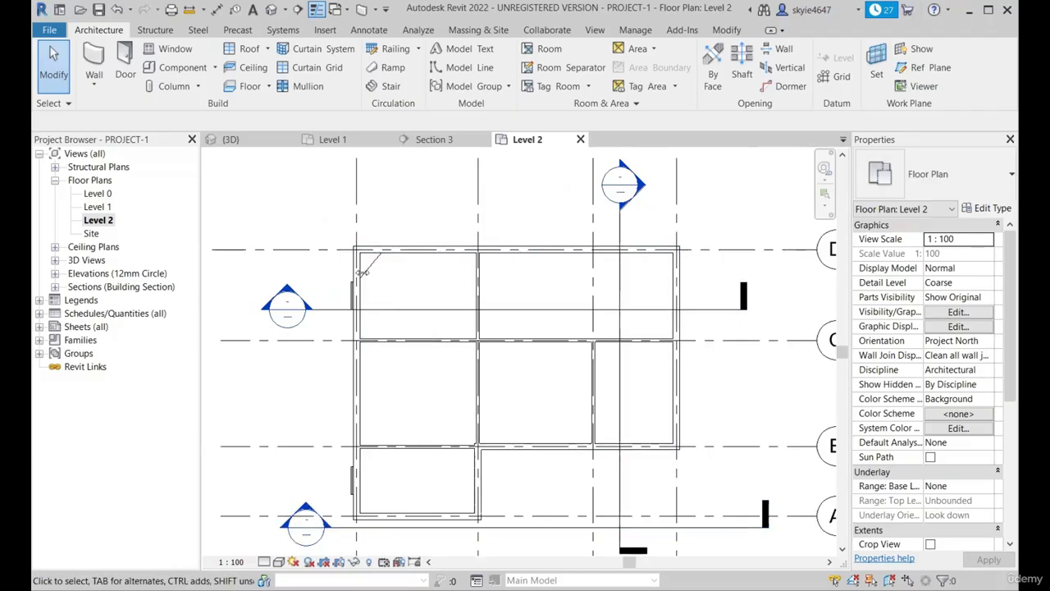
{"action": "scroll", "coordinate": [400, 309], "scroll_direction": "down", "scroll_amount": 2}
{"action": "left_click", "coordinate": [332, 139]}
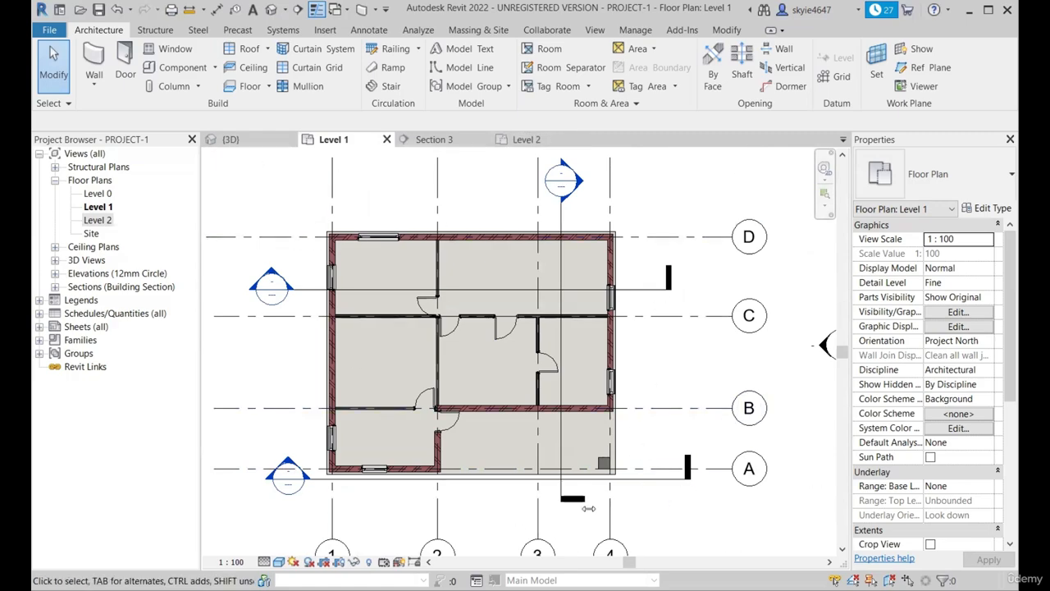
{"action": "left_click", "coordinate": [527, 140]}
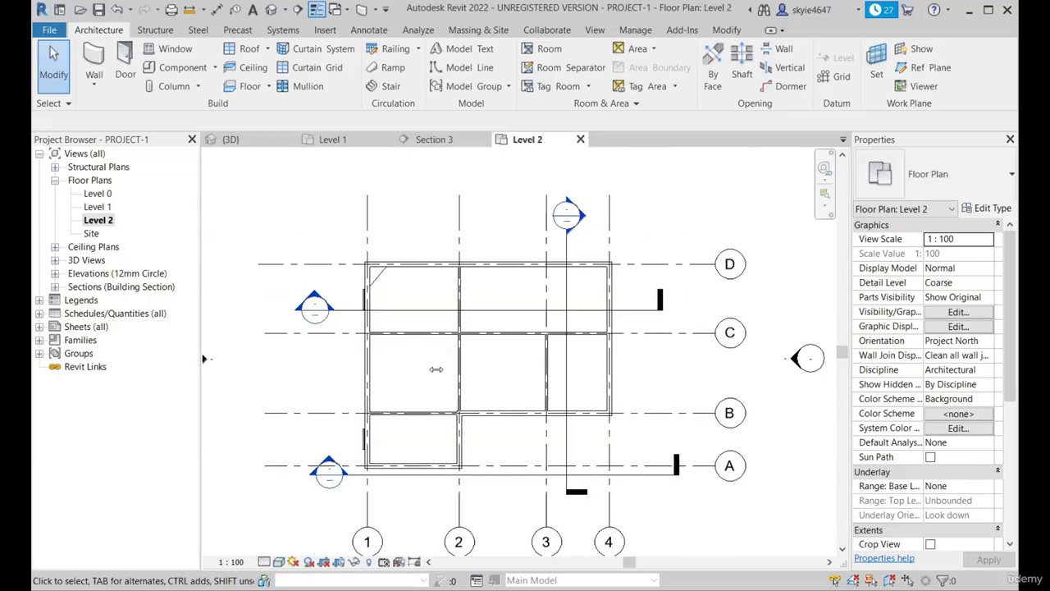
Step: Start a Roof by Footprint in the Level 1 floor plan using the Roof_Generic-125mm type
{"action": "left_click", "coordinate": [332, 139]}
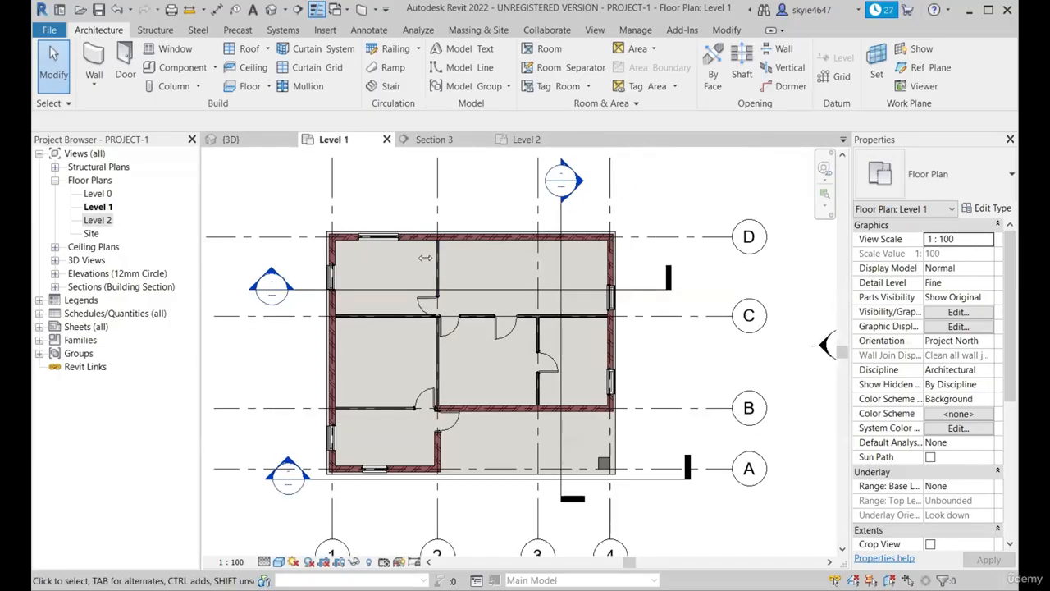
{"action": "left_click", "coordinate": [268, 48]}
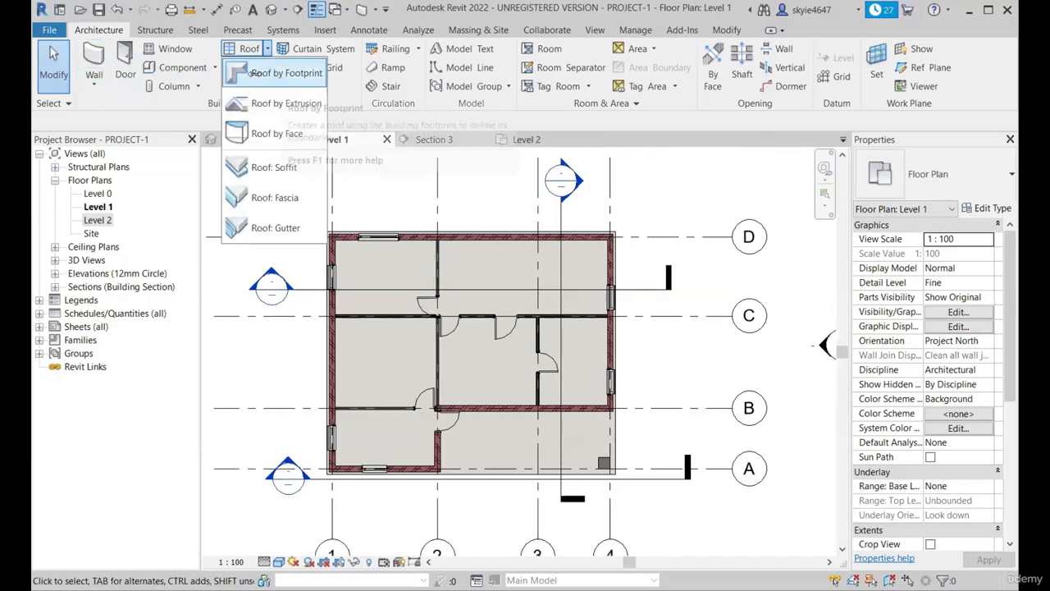
{"action": "left_click", "coordinate": [276, 74]}
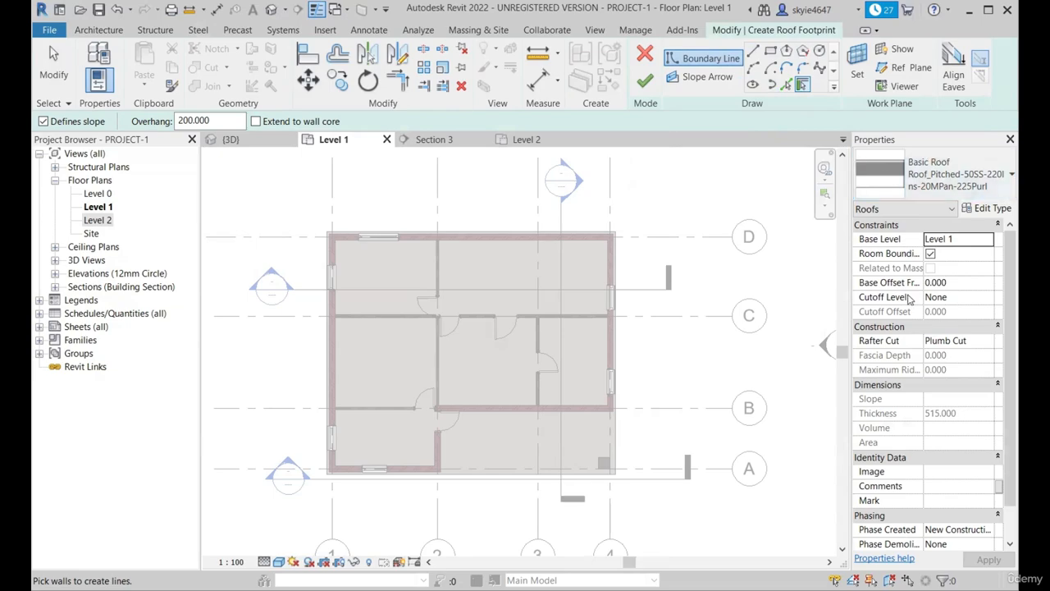
{"action": "left_click", "coordinate": [956, 197]}
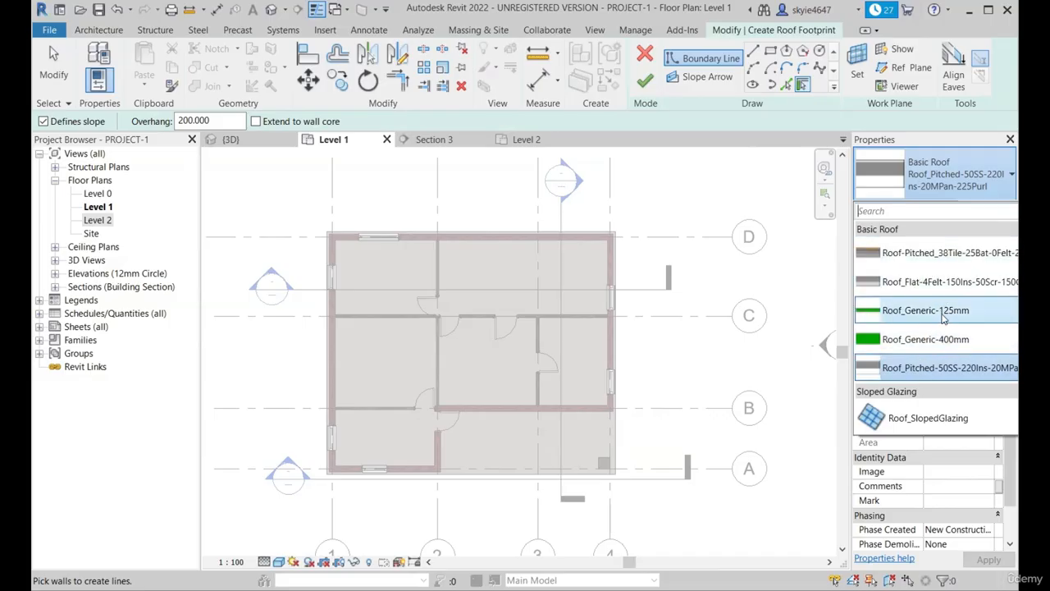
{"action": "left_click", "coordinate": [935, 319]}
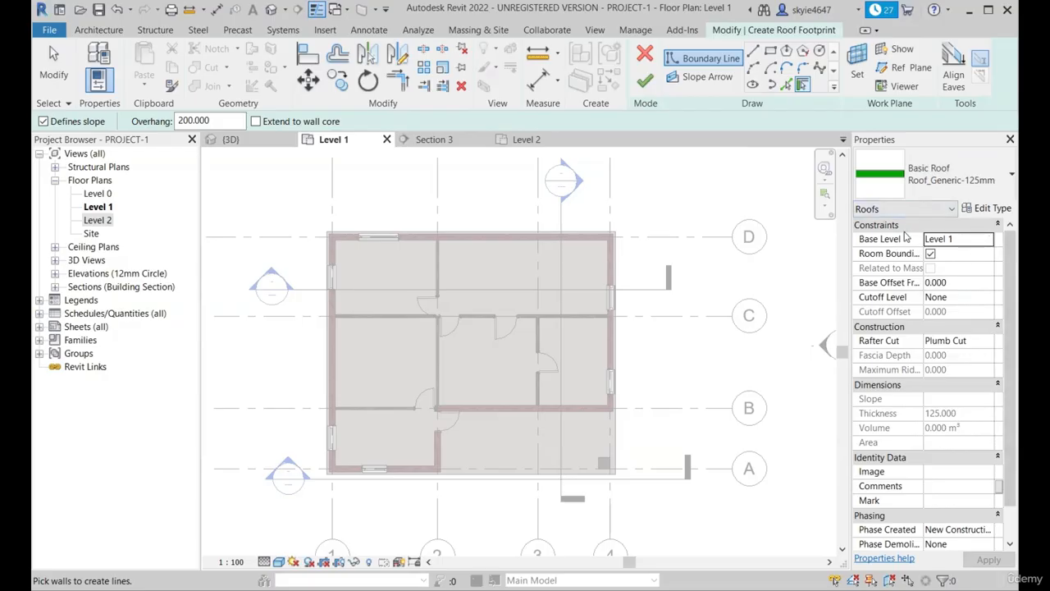
Step: Set the roof's base level to Level 2
{"action": "left_click", "coordinate": [991, 242]}
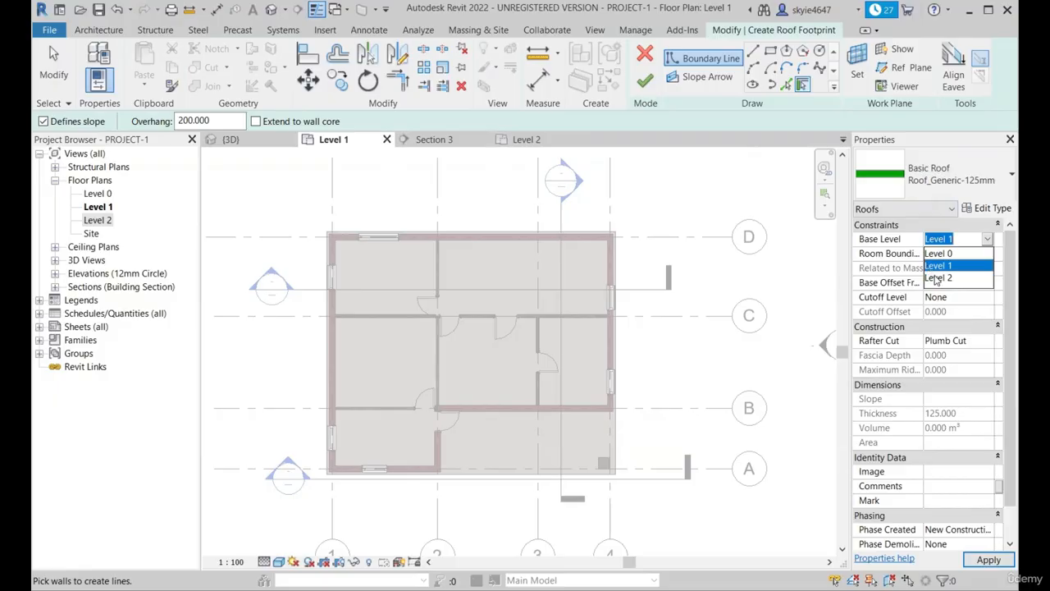
{"action": "left_click", "coordinate": [948, 279]}
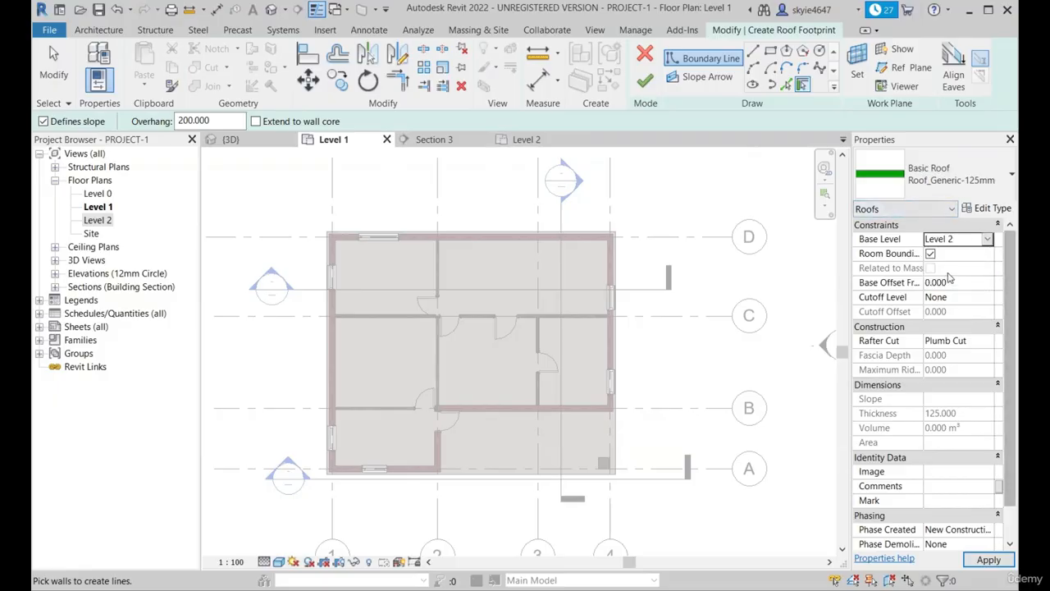
{"action": "scroll", "coordinate": [952, 410], "scroll_direction": "down", "scroll_amount": 1}
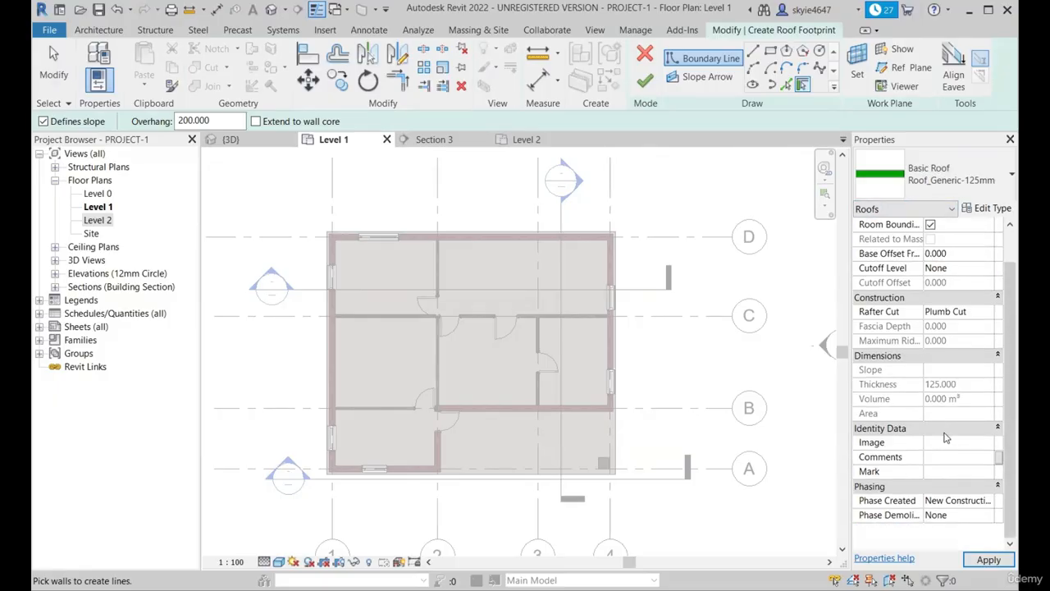
{"action": "scroll", "coordinate": [925, 239], "scroll_direction": "up", "scroll_amount": 1}
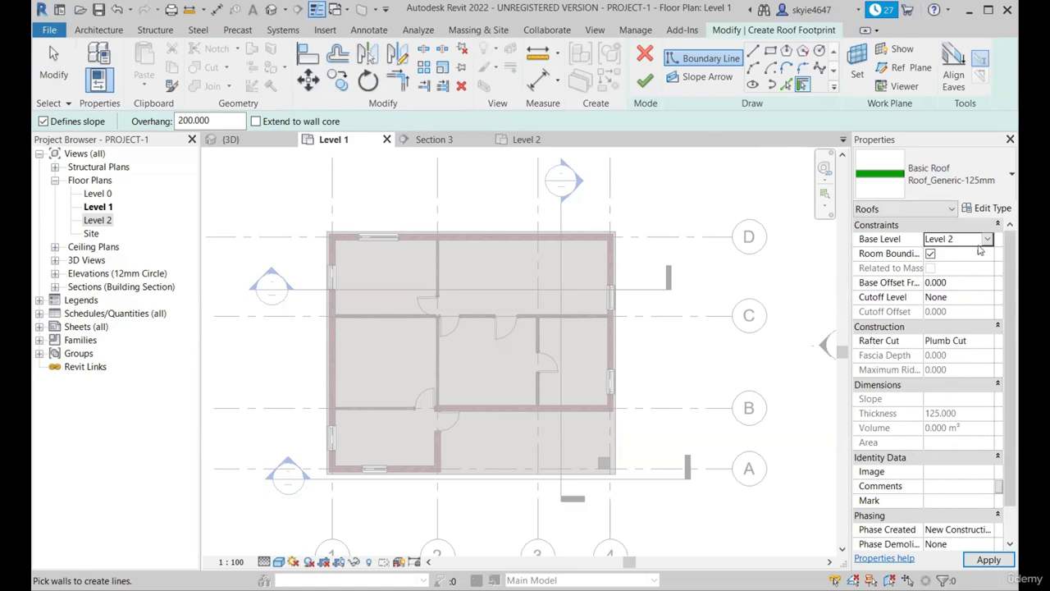
Step: Examine the type properties of Roof_Generic-125mm, including the other available basic roof types and the listed type parameters
{"action": "left_click", "coordinate": [990, 208]}
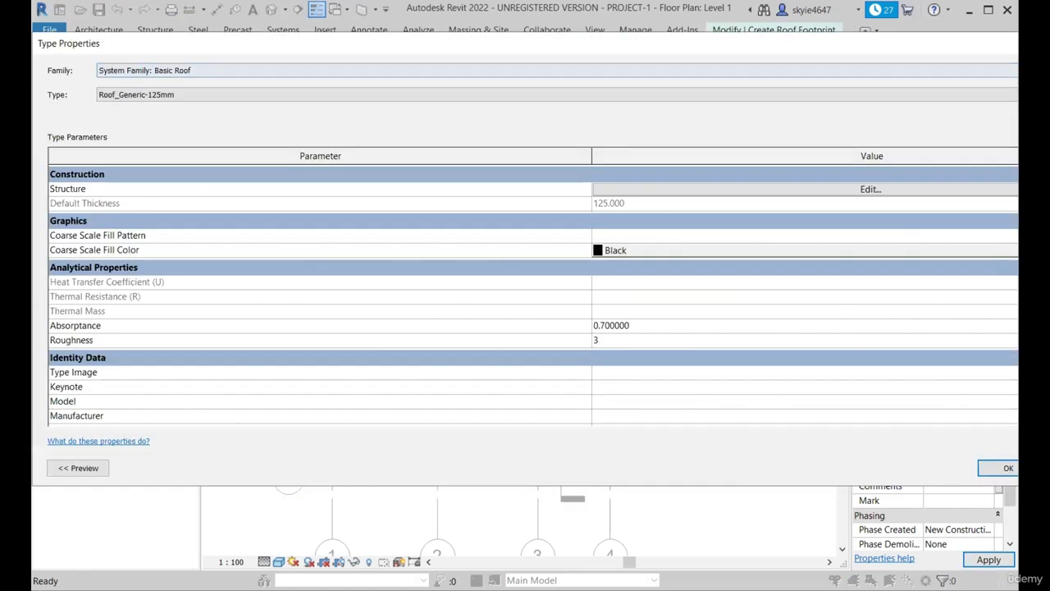
{"action": "left_click_drag", "start_coordinate": [656, 44], "coordinate": [596, 49]}
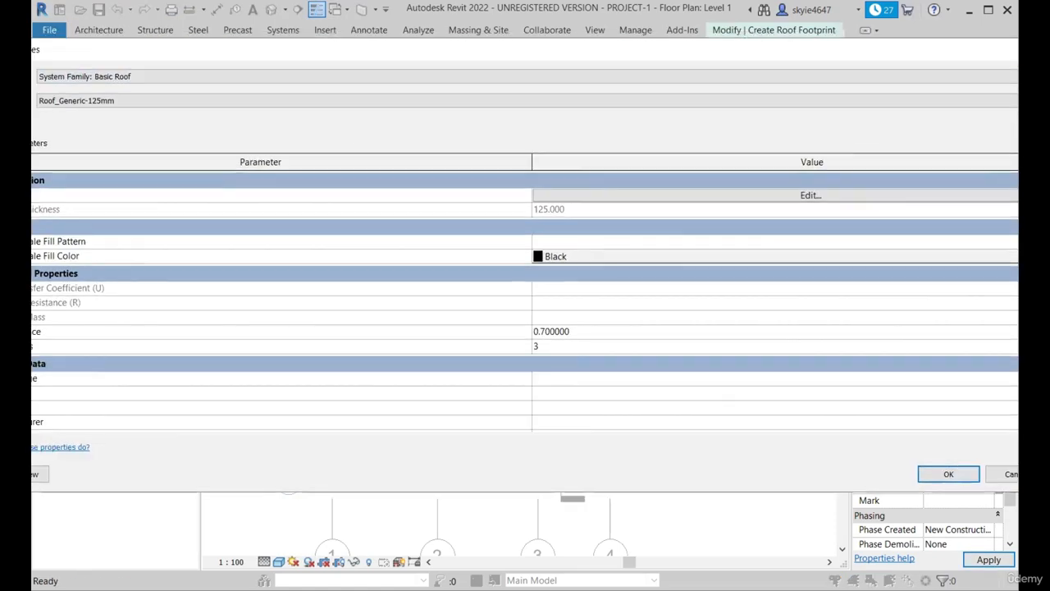
{"action": "left_click_drag", "start_coordinate": [1049, 271], "coordinate": [797, 271]}
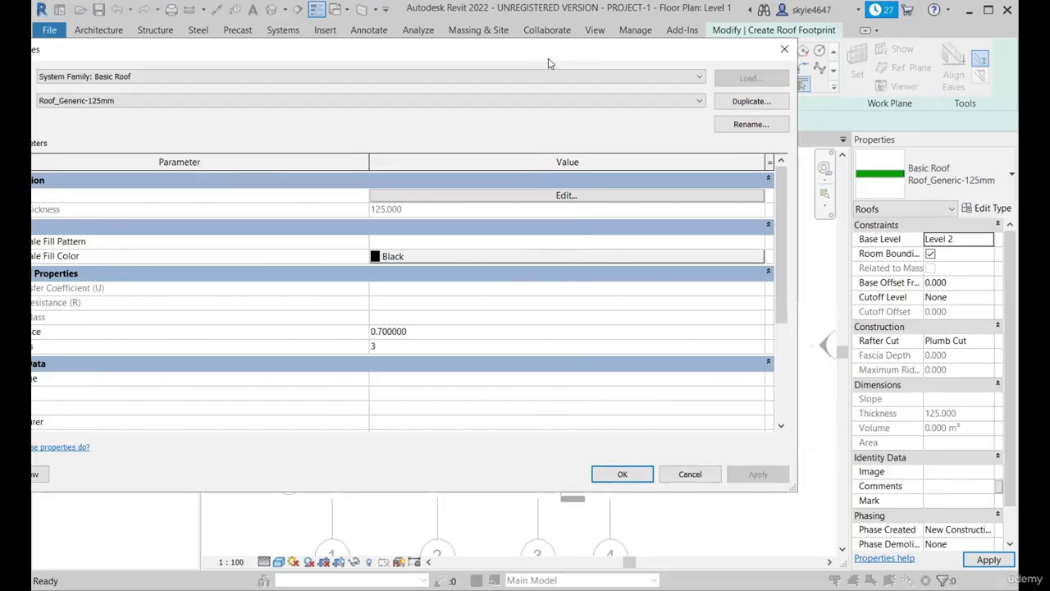
{"action": "left_click_drag", "start_coordinate": [550, 63], "coordinate": [689, 83]}
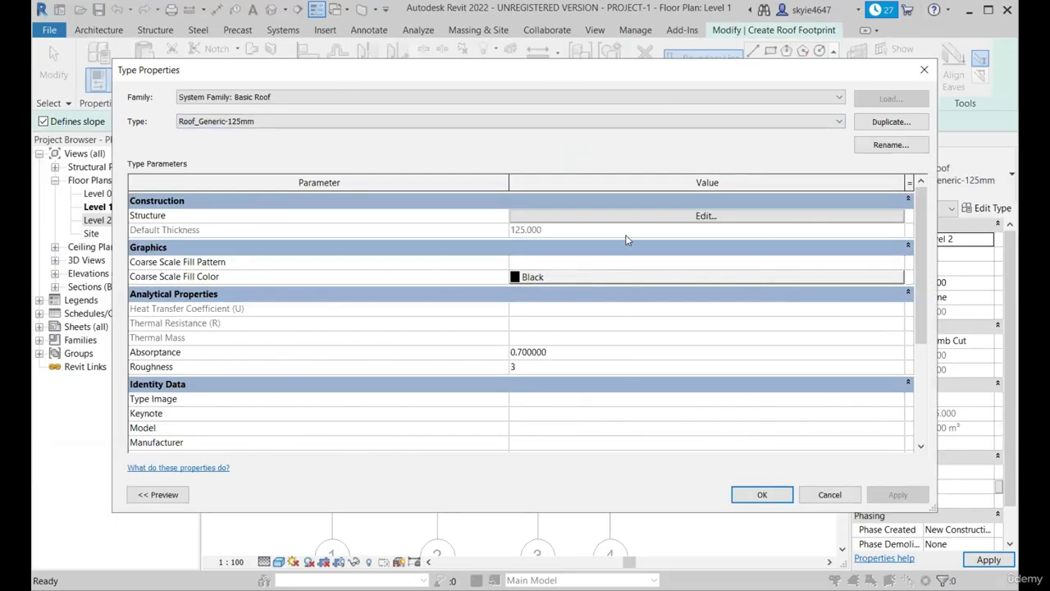
{"action": "left_click", "coordinate": [263, 98]}
{"action": "left_click", "coordinate": [262, 106]}
{"action": "left_click", "coordinate": [262, 121]}
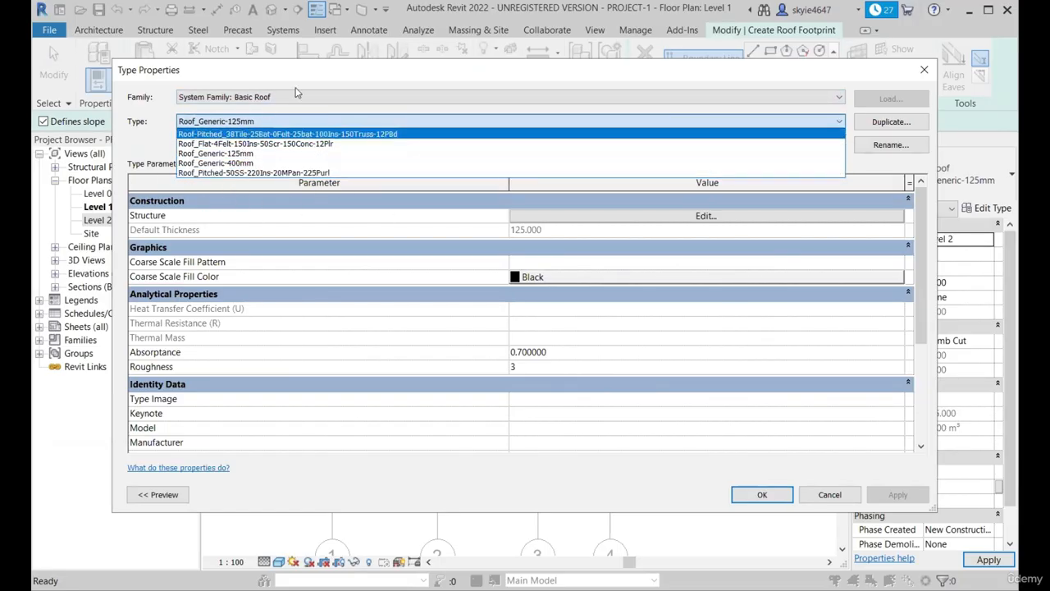
{"action": "left_click", "coordinate": [297, 93]}
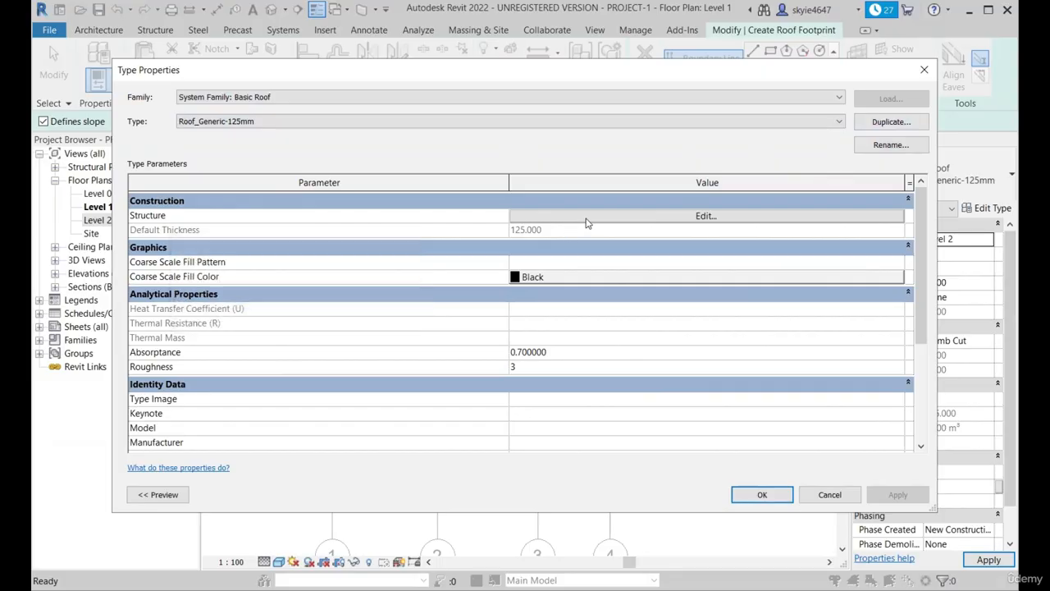
{"action": "scroll", "coordinate": [186, 344], "scroll_direction": "down", "scroll_amount": 3}
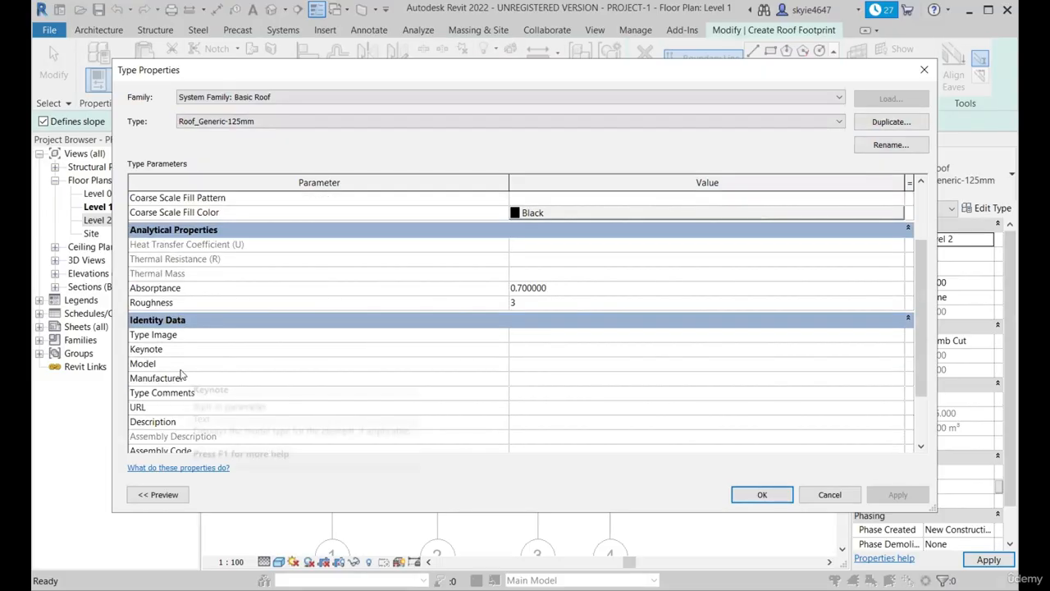
{"action": "scroll", "coordinate": [617, 367], "scroll_direction": "up", "scroll_amount": 2}
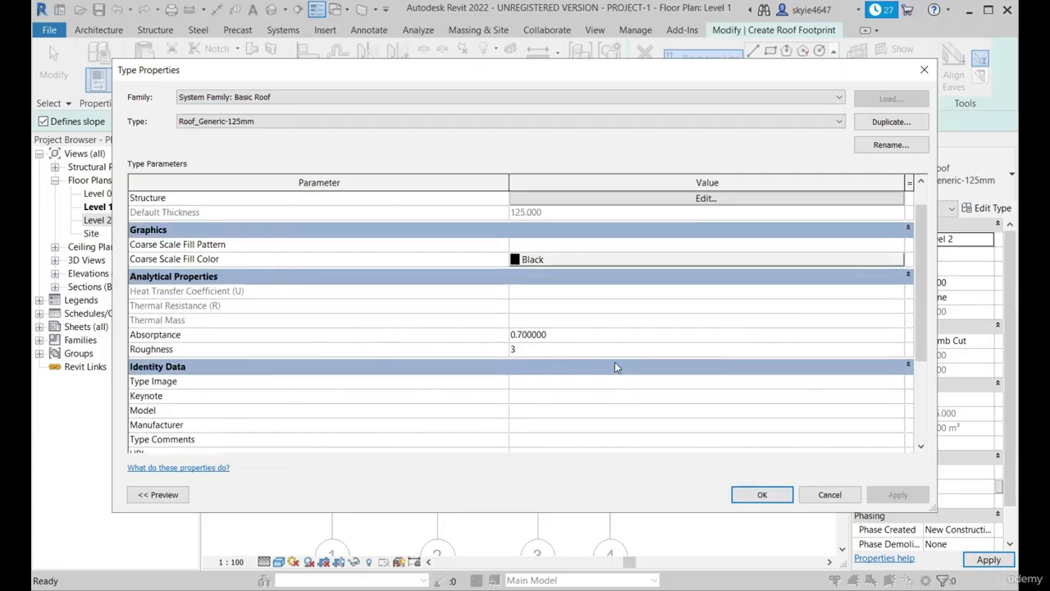
{"action": "scroll", "coordinate": [549, 249], "scroll_direction": "down", "scroll_amount": 3}
{"action": "scroll", "coordinate": [616, 368], "scroll_direction": "up", "scroll_amount": 4}
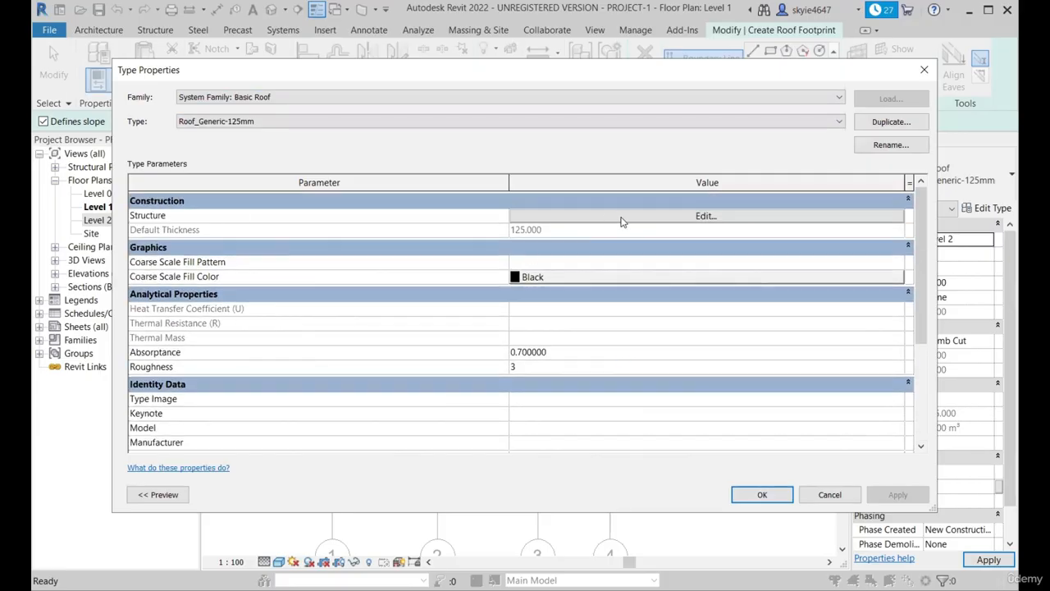
Step: Open the roof type's structure for editing and insert two new layers
{"action": "left_click", "coordinate": [621, 218]}
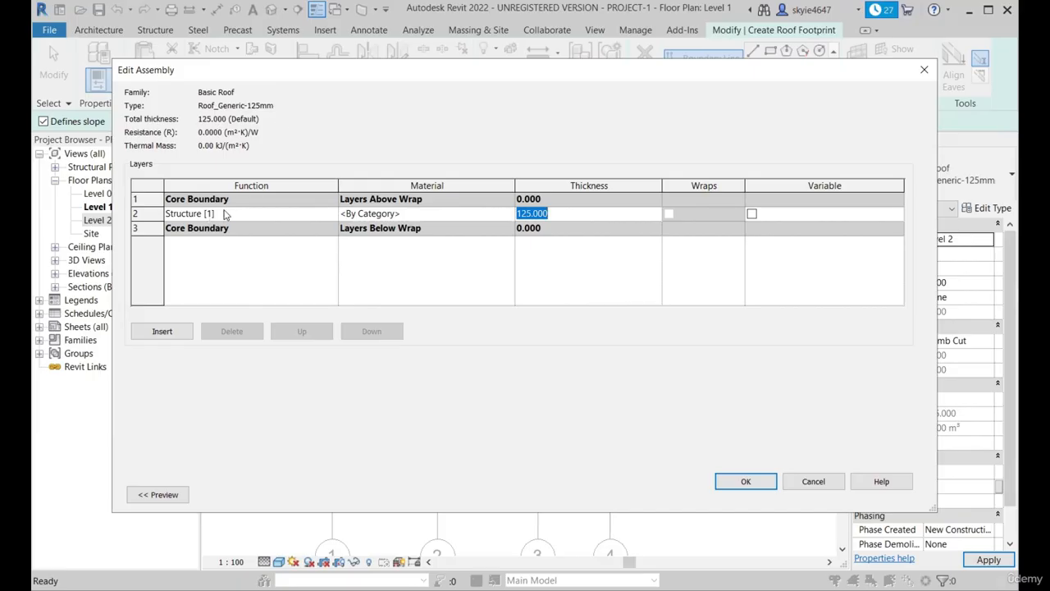
{"action": "left_click", "coordinate": [331, 213]}
{"action": "left_click", "coordinate": [475, 272]}
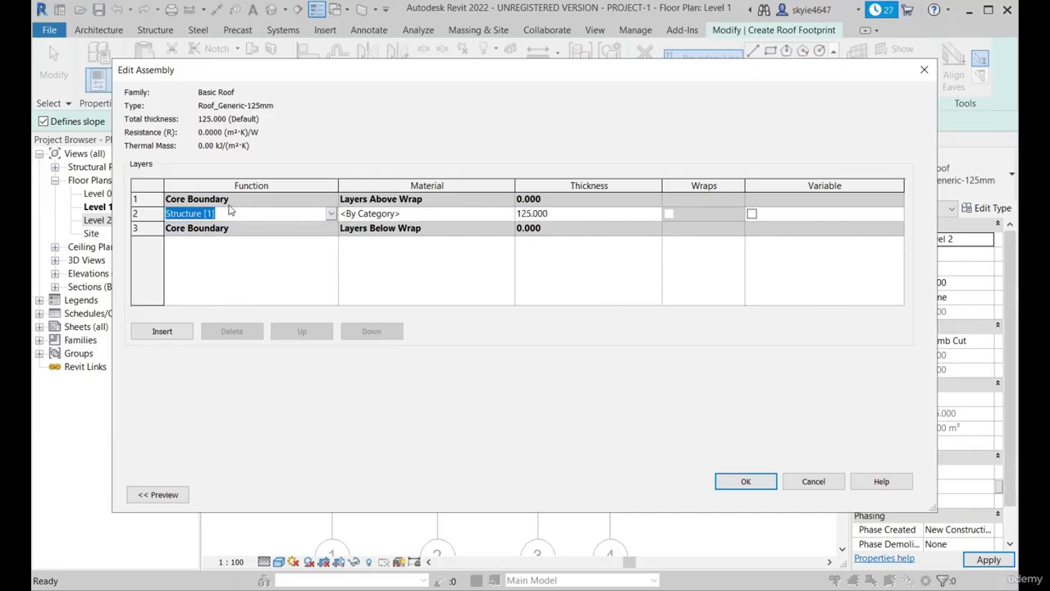
{"action": "left_click", "coordinate": [183, 336]}
{"action": "left_click", "coordinate": [161, 331]}
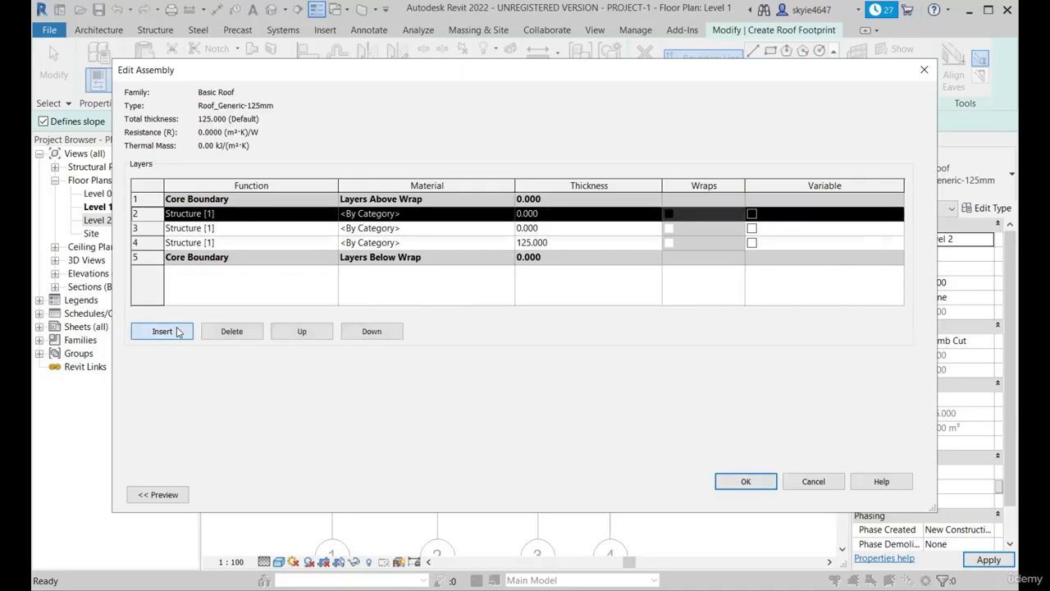
Step: Move one new layer above the upper core boundary and the other below the lower core boundary
{"action": "left_click", "coordinate": [228, 230]}
{"action": "left_click", "coordinate": [320, 213]}
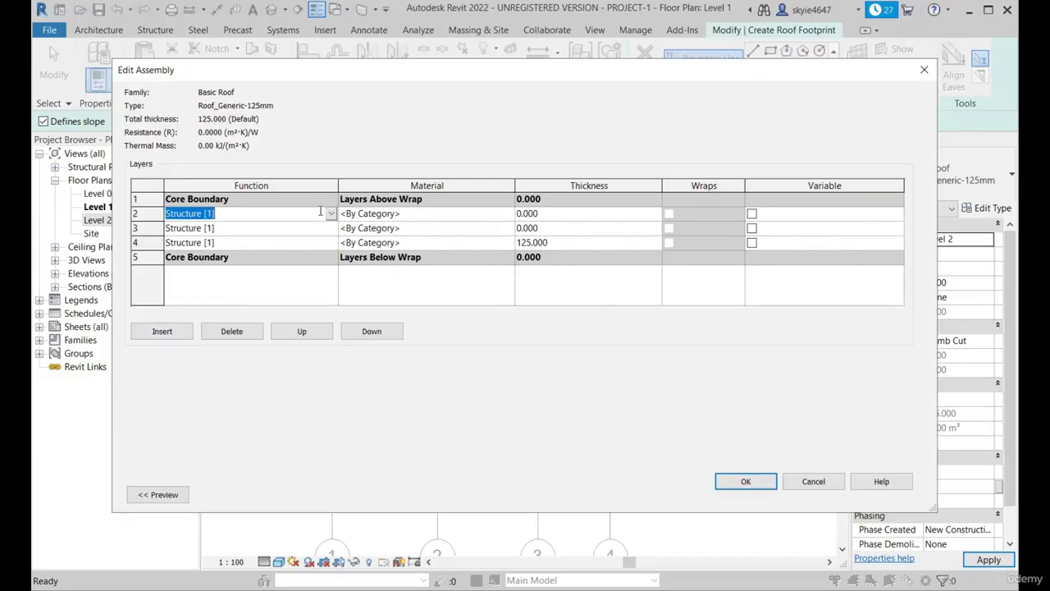
{"action": "left_click", "coordinate": [299, 330]}
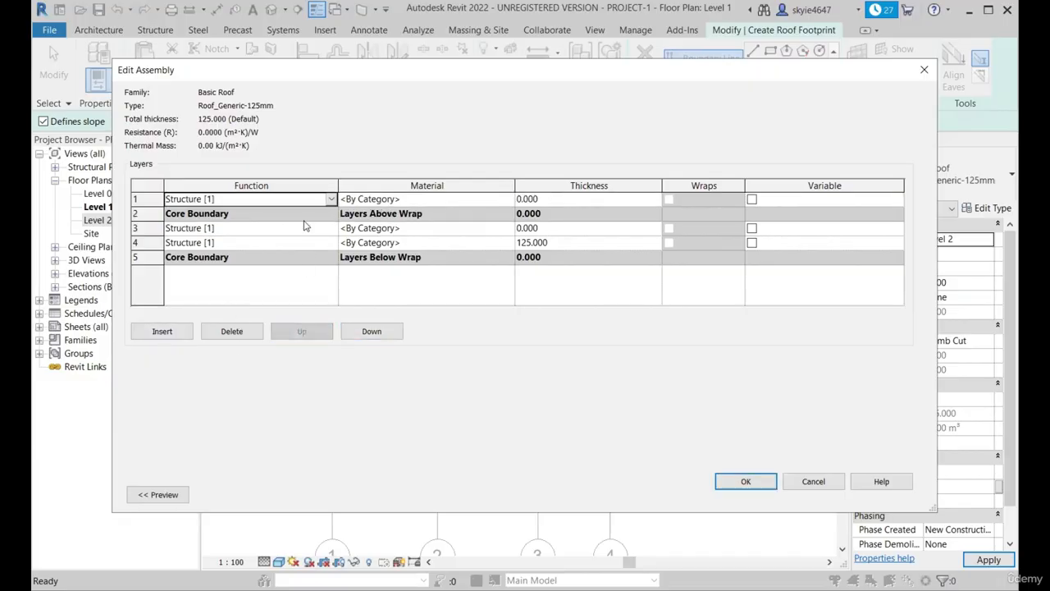
{"action": "left_click", "coordinate": [304, 227]}
{"action": "left_click", "coordinate": [351, 331]}
{"action": "left_click", "coordinate": [351, 330]}
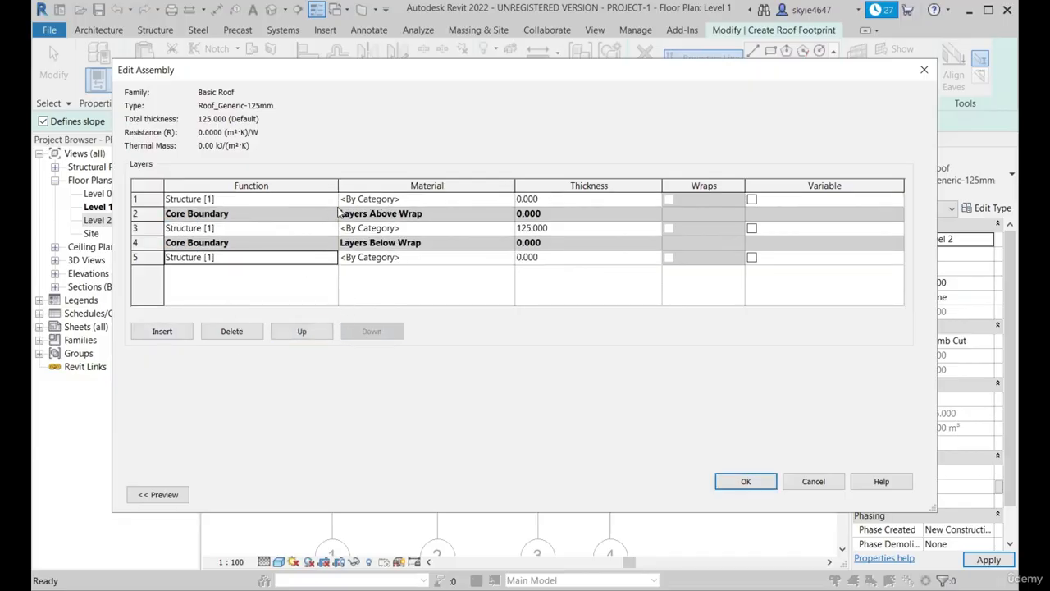
Step: Set the uppermost layer's function to Finish 1 [4] and the lowest layer's function to Finish 2 [5]
{"action": "left_click", "coordinate": [332, 204]}
{"action": "left_click", "coordinate": [186, 249]}
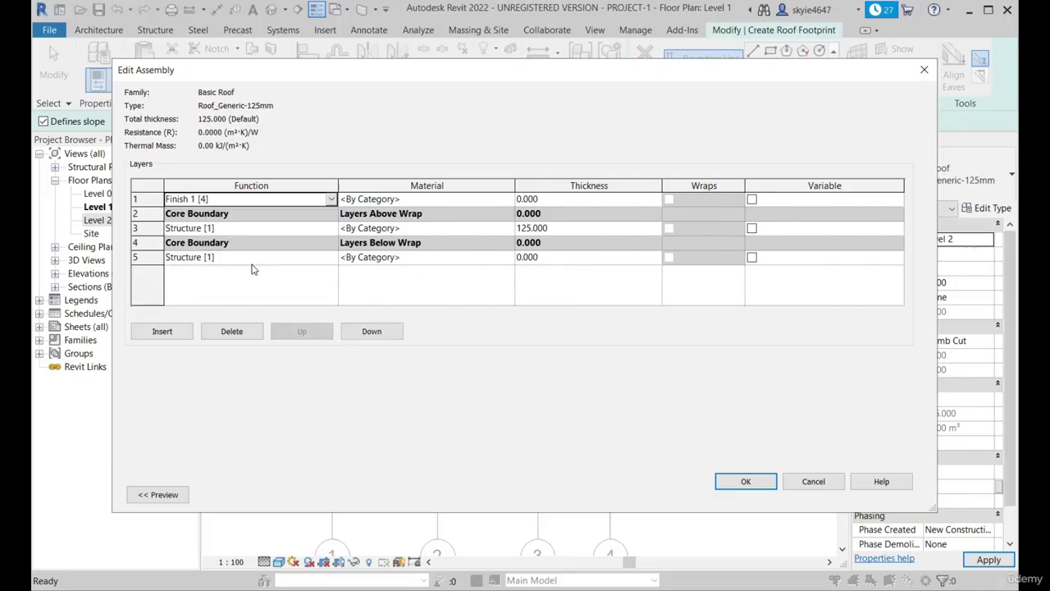
{"action": "left_click", "coordinate": [330, 259]}
{"action": "left_click", "coordinate": [330, 259]}
{"action": "left_click", "coordinate": [202, 321]}
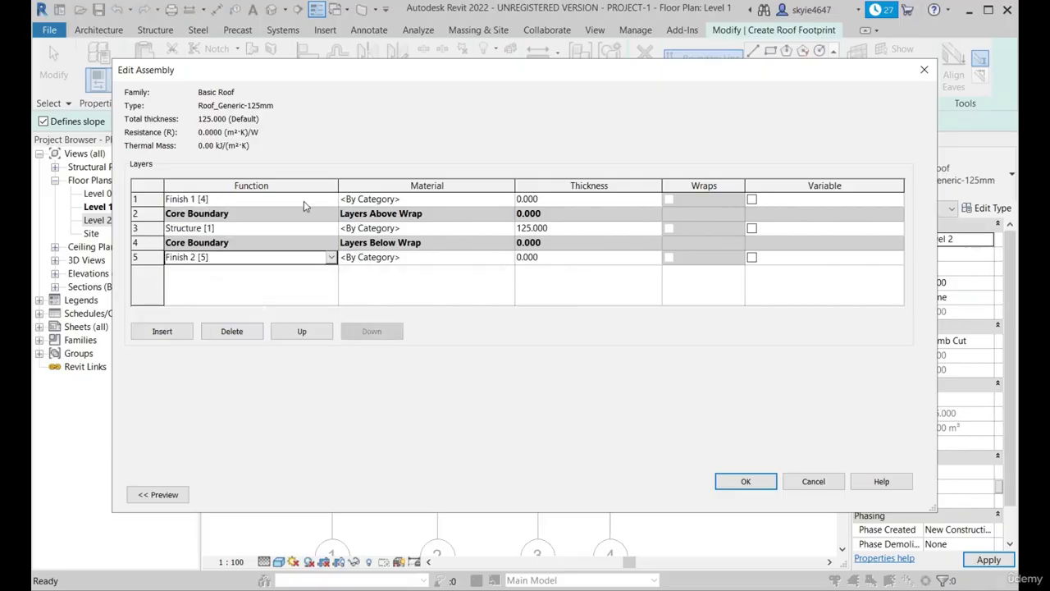
Step: Set the thickness of both finish layers to 5 mm
{"action": "left_click", "coordinate": [566, 198]}
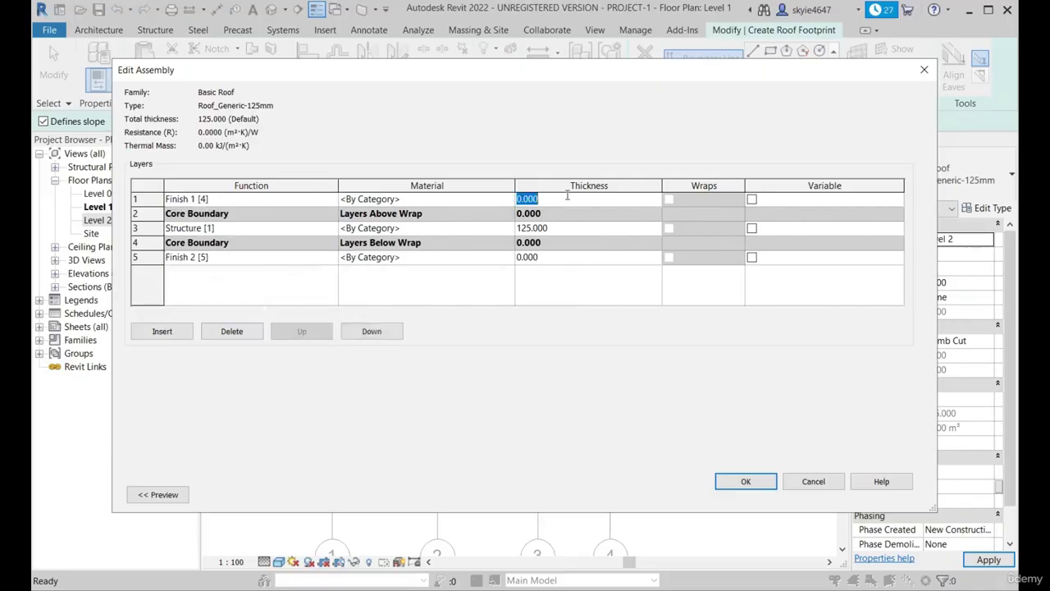
{"action": "left_click", "coordinate": [565, 258]}
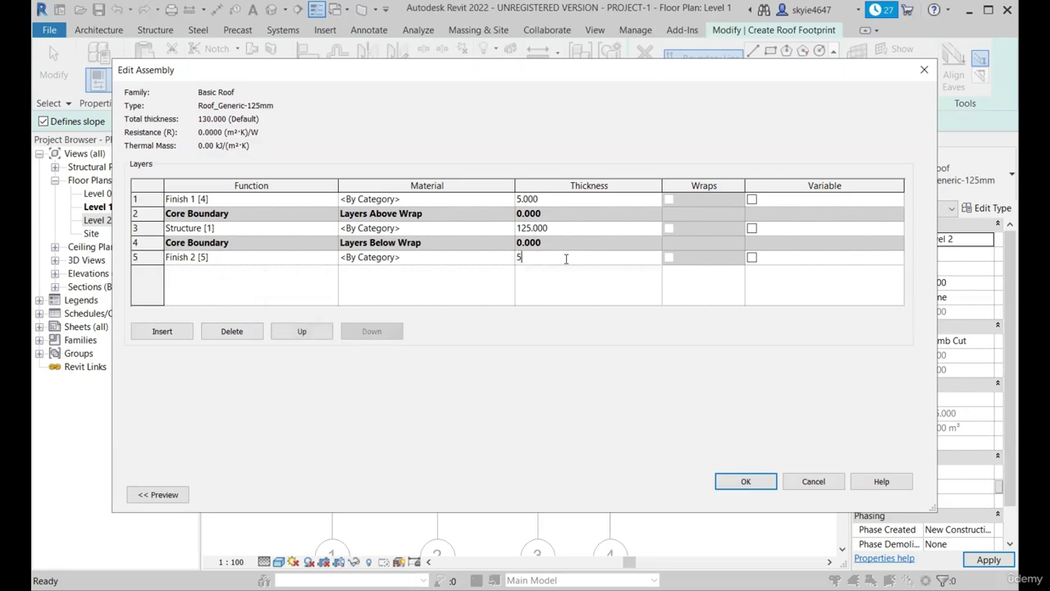
{"action": "key", "text": "Return"}
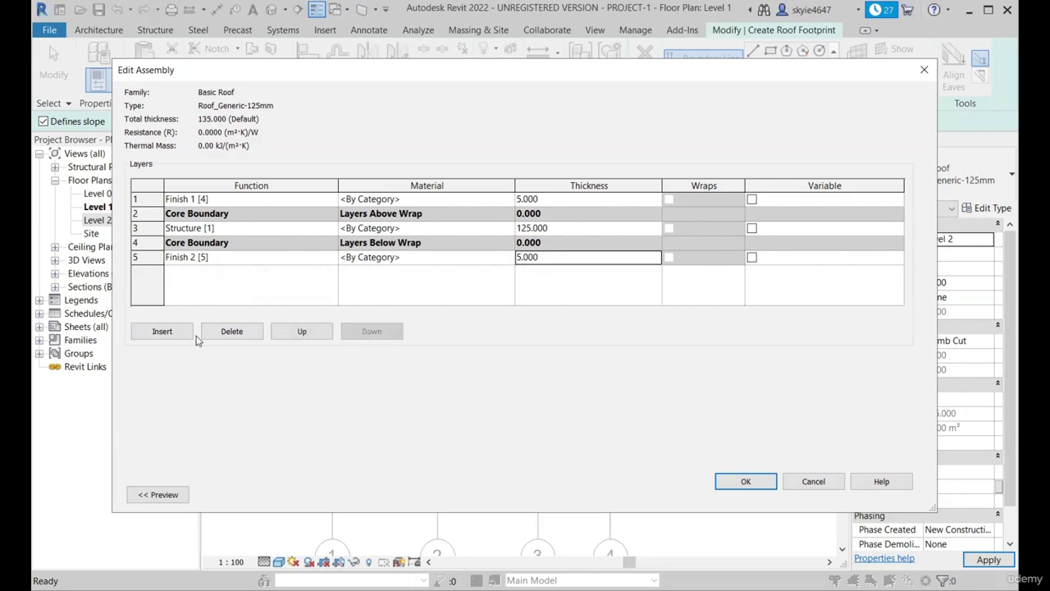
Step: Browse the project materials available for the roof's structure layer
{"action": "left_click", "coordinate": [509, 232]}
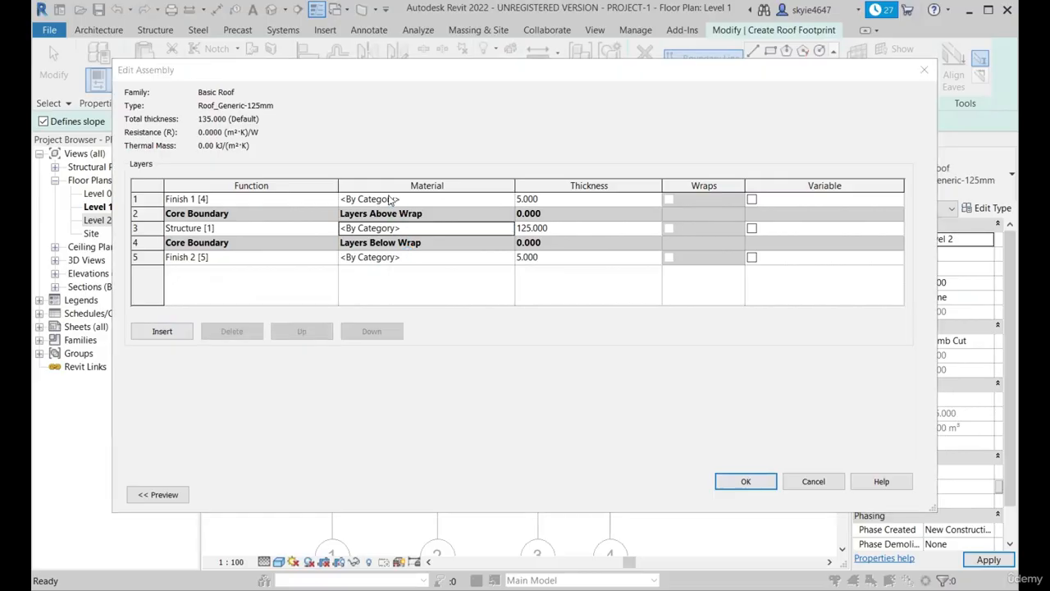
{"action": "scroll", "coordinate": [257, 327], "scroll_direction": "down", "scroll_amount": 3}
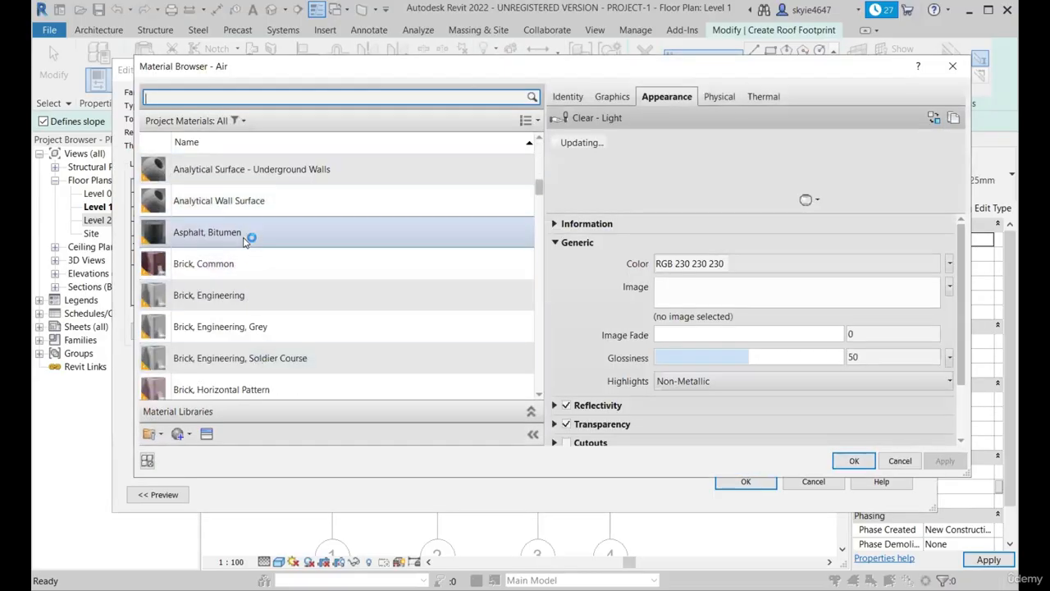
{"action": "scroll", "coordinate": [295, 295], "scroll_direction": "down", "scroll_amount": 3}
{"action": "left_click", "coordinate": [900, 461]}
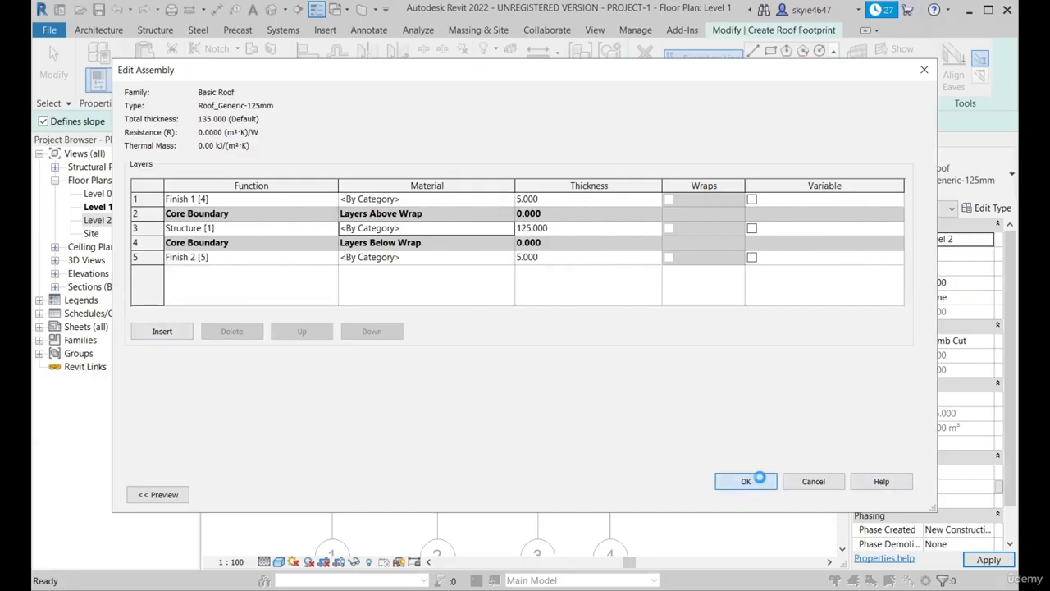
Step: Accept the layer assembly, preview the roof type in section, and apply the type changes
{"action": "left_click", "coordinate": [757, 481]}
{"action": "left_click", "coordinate": [159, 495]}
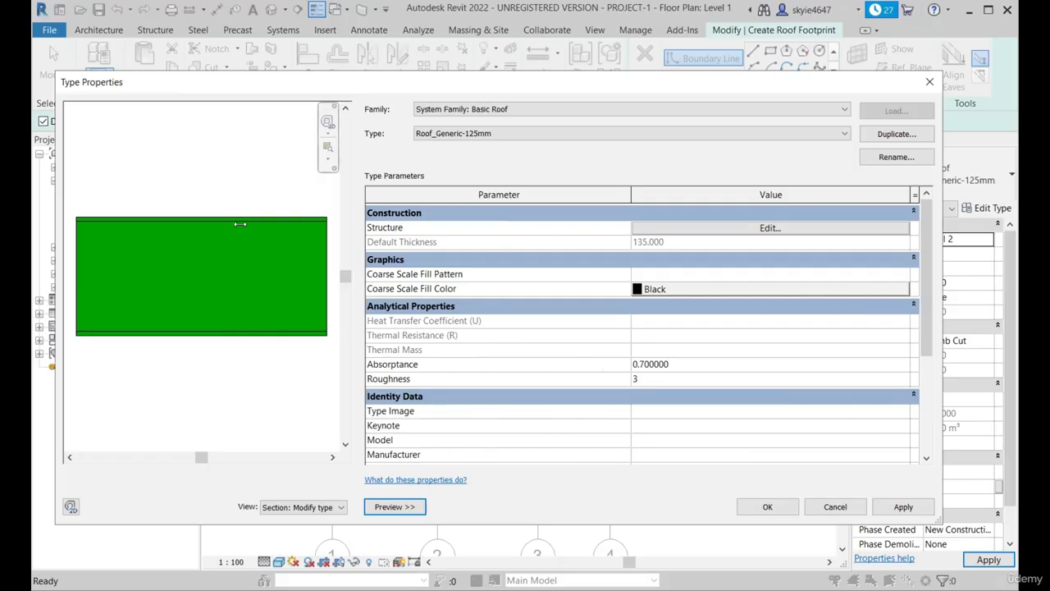
{"action": "left_click", "coordinate": [904, 506]}
{"action": "left_click", "coordinate": [770, 505]}
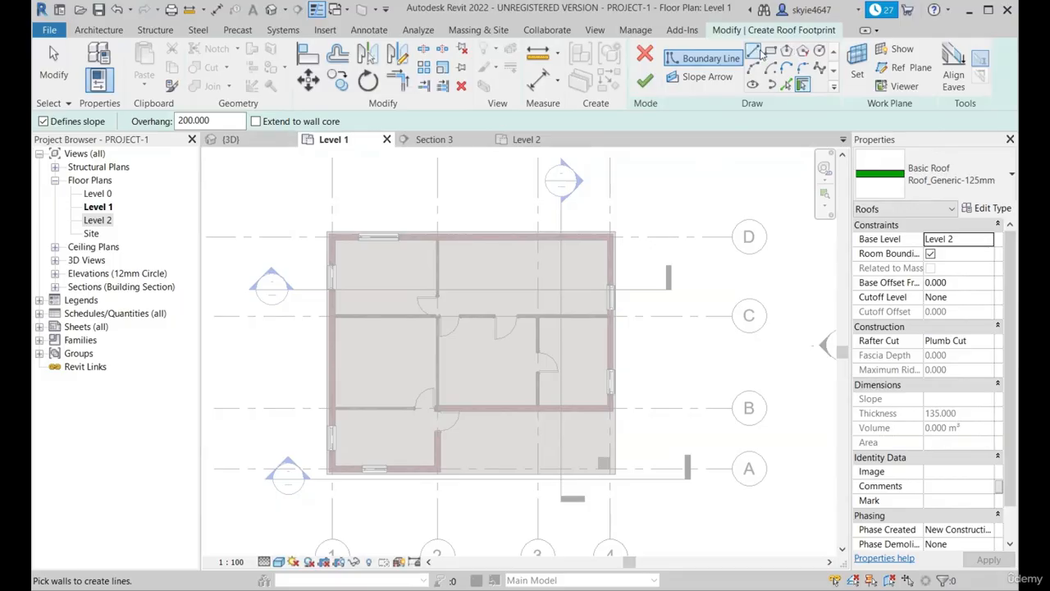
Step: Draw a slope-defining roof boundary line along the outer face of the grid D wall, from the grid 1 corner to the grid 4 corner
{"action": "left_click", "coordinate": [753, 51]}
{"action": "scroll", "coordinate": [328, 222], "scroll_direction": "up", "scroll_amount": 5}
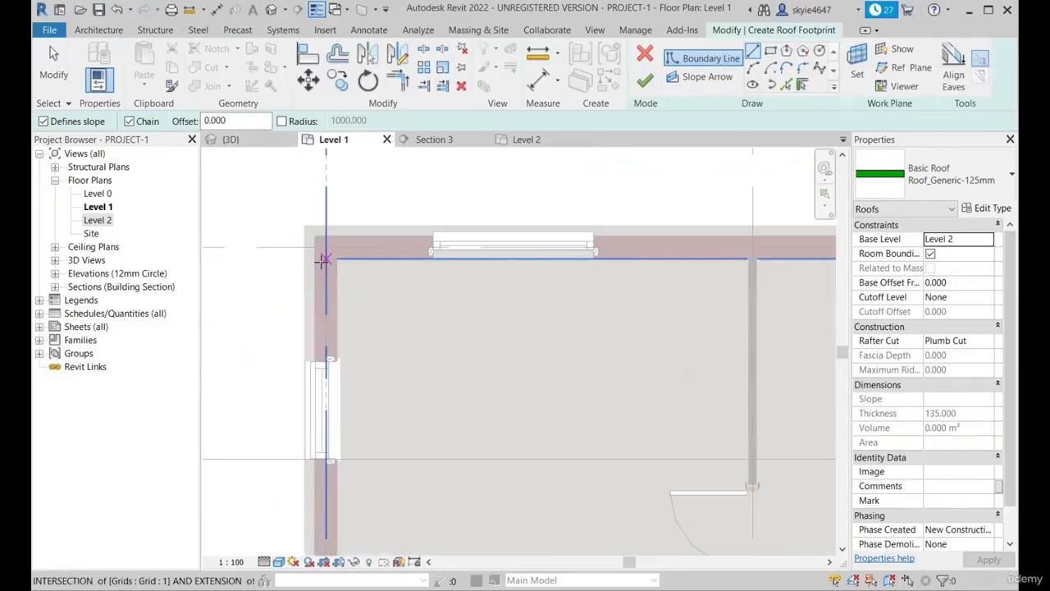
{"action": "left_click", "coordinate": [309, 218]}
{"action": "scroll", "coordinate": [235, 217], "scroll_direction": "down", "scroll_amount": 4}
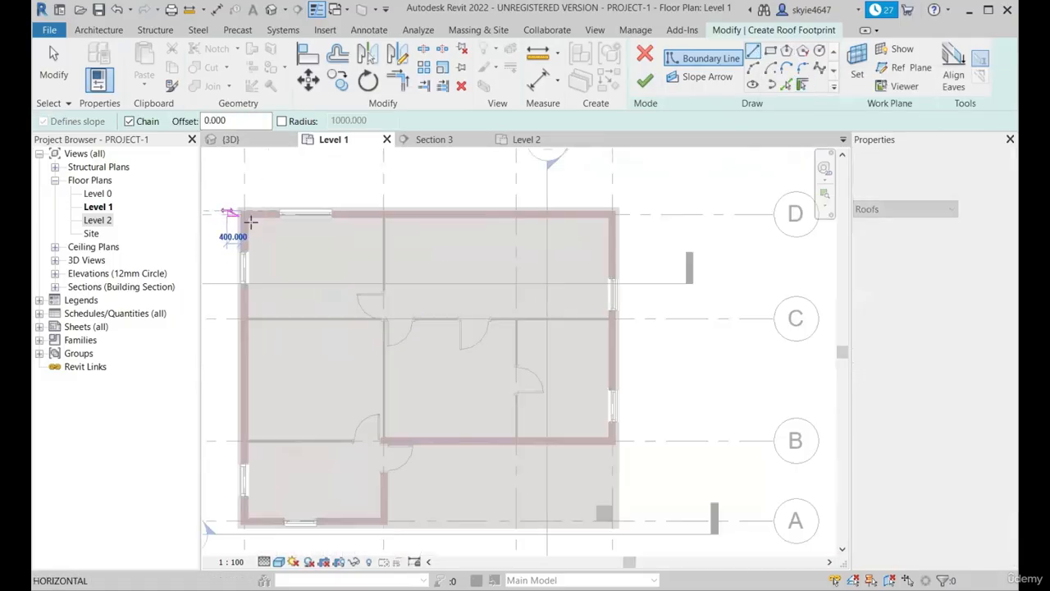
{"action": "scroll", "coordinate": [577, 209], "scroll_direction": "up", "scroll_amount": 4}
{"action": "scroll", "coordinate": [578, 209], "scroll_direction": "up", "scroll_amount": 2}
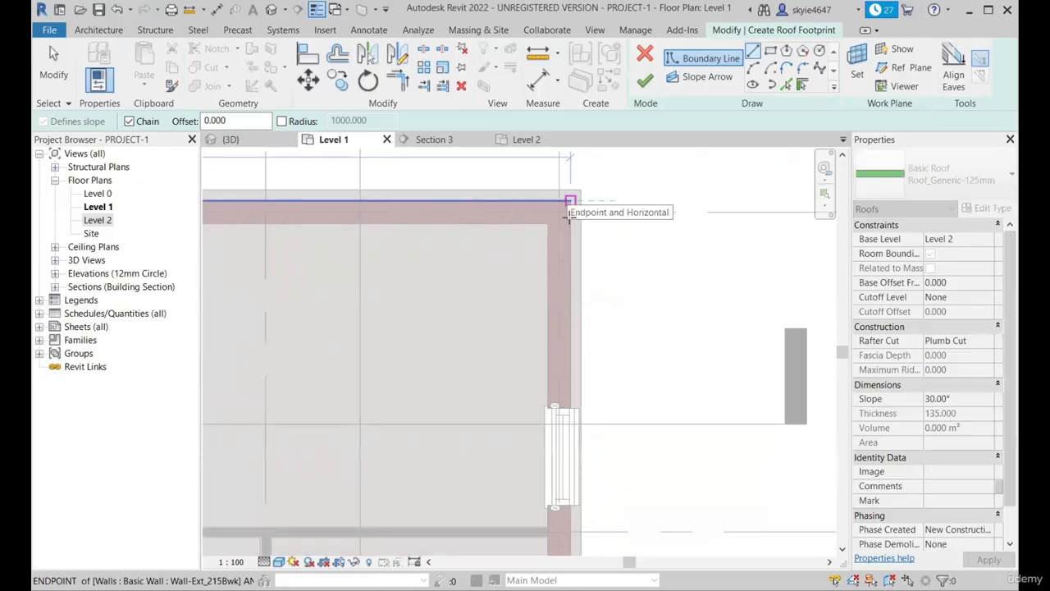
{"action": "scroll", "coordinate": [593, 203], "scroll_direction": "down", "scroll_amount": 2}
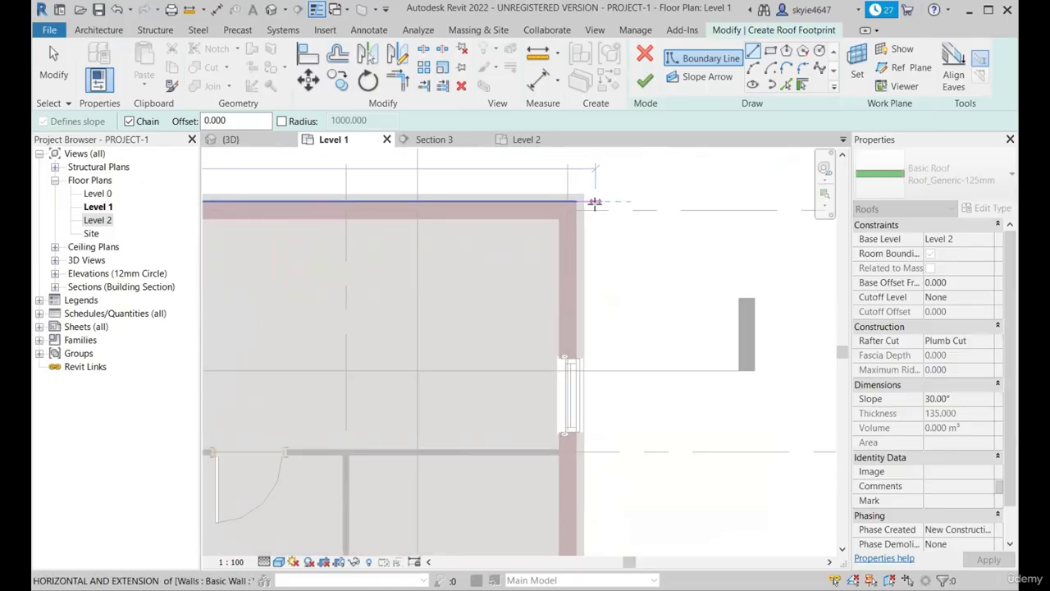
{"action": "scroll", "coordinate": [579, 205], "scroll_direction": "up", "scroll_amount": 2}
{"action": "left_click", "coordinate": [577, 201]}
{"action": "scroll", "coordinate": [577, 201], "scroll_direction": "down", "scroll_amount": 5}
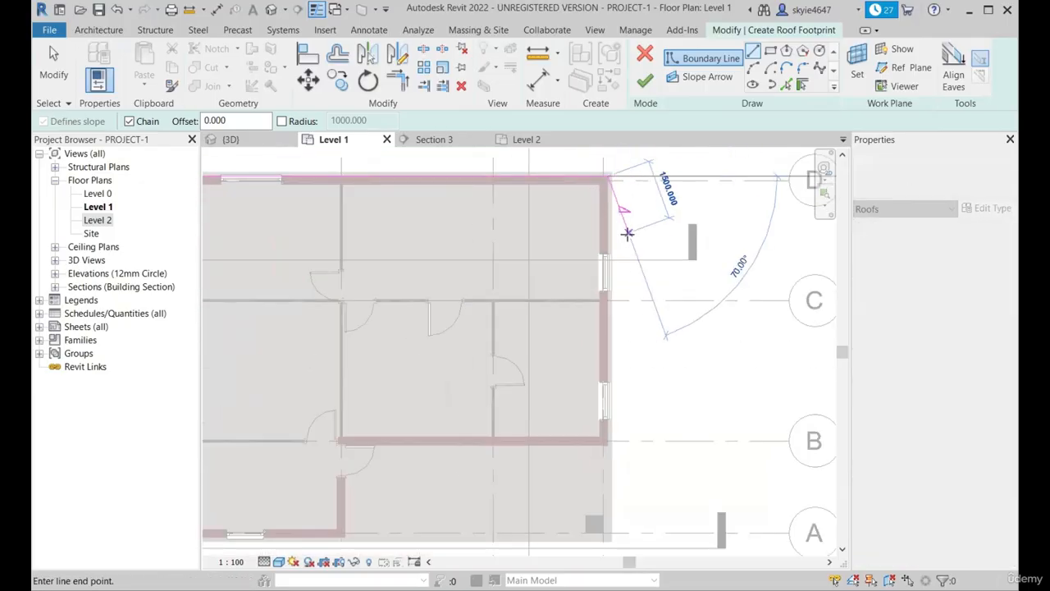
Step: Draw the roof boundary along the outer face of the grid 4 wall, from the grid D corner to the grid B corner
{"action": "scroll", "coordinate": [620, 424], "scroll_direction": "up", "scroll_amount": 6}
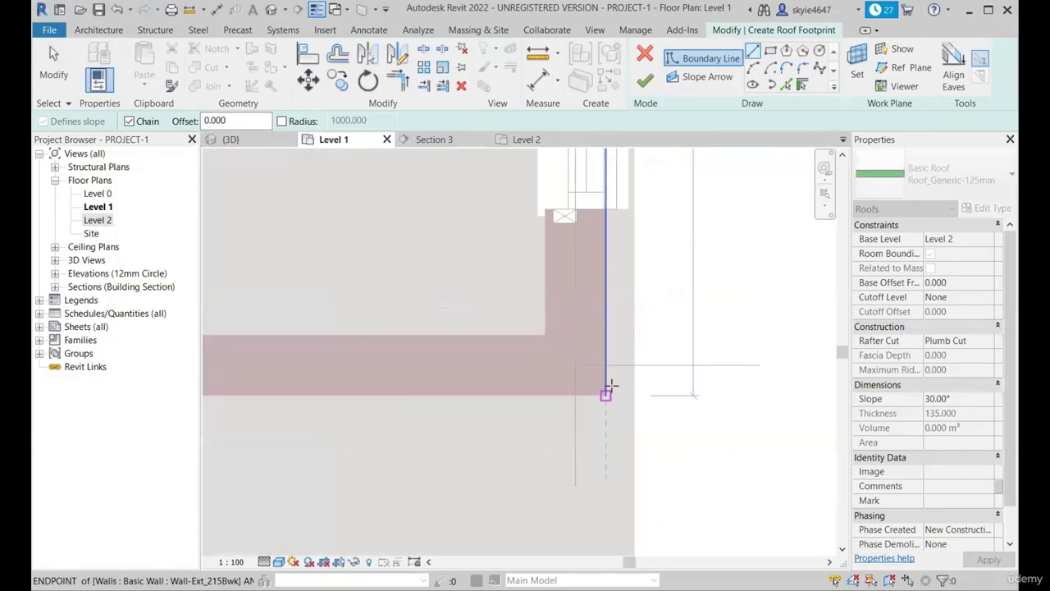
{"action": "scroll", "coordinate": [609, 390], "scroll_direction": "down", "scroll_amount": 5}
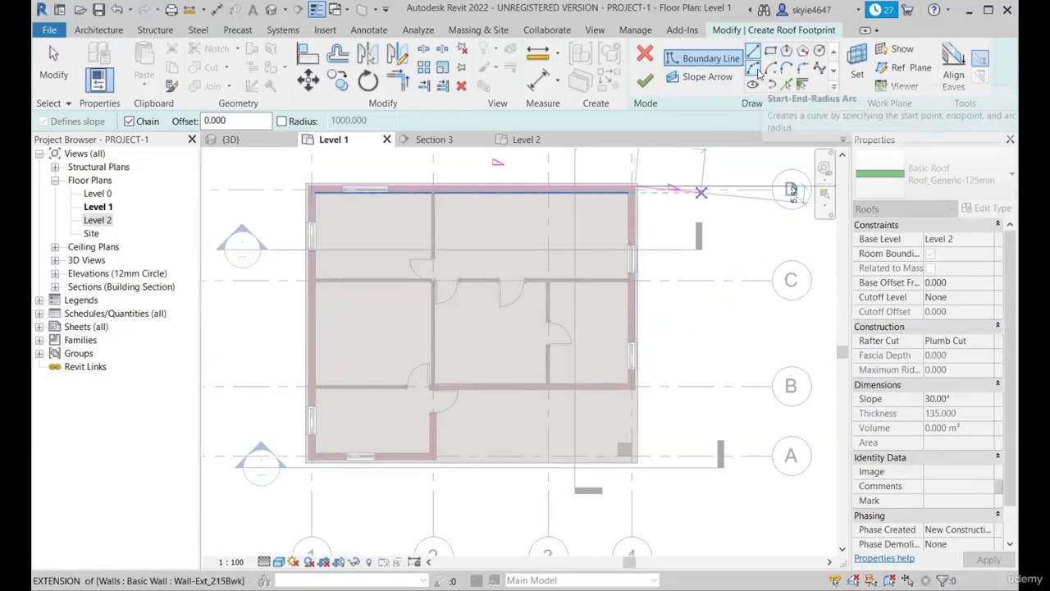
{"action": "scroll", "coordinate": [637, 423], "scroll_direction": "up", "scroll_amount": 2}
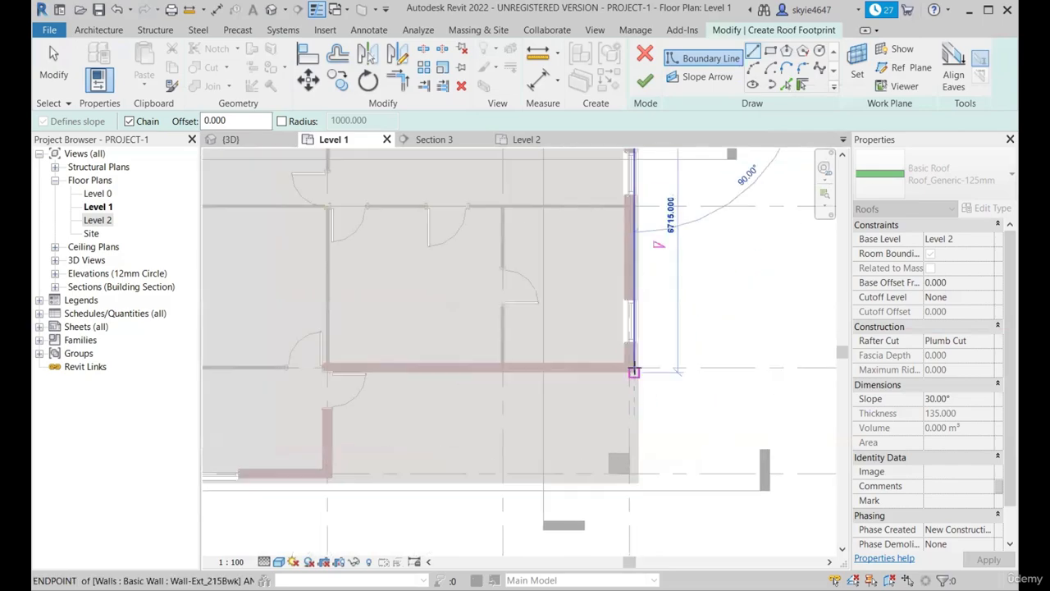
{"action": "left_click", "coordinate": [635, 371]}
{"action": "key", "text": "Escape"}
Step: Draw an arc boundary of about 1510 mm radius from the grid B/4 wall corner to the column's outer corner at grid A/4, bulging outward
{"action": "scroll", "coordinate": [640, 369], "scroll_direction": "up", "scroll_amount": 2}
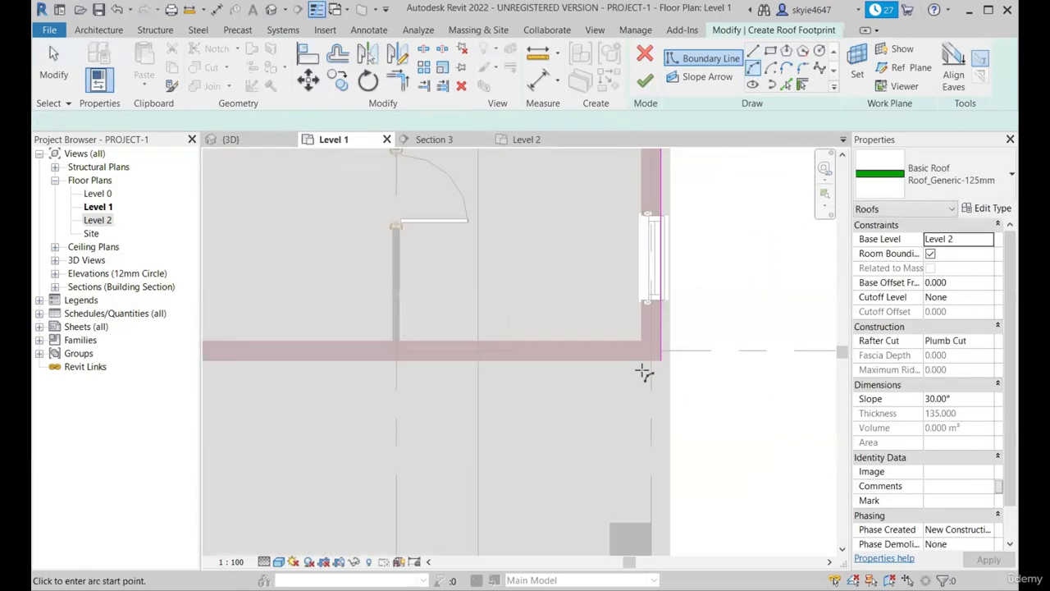
{"action": "left_click", "coordinate": [665, 353]}
{"action": "scroll", "coordinate": [666, 497], "scroll_direction": "down", "scroll_amount": 3}
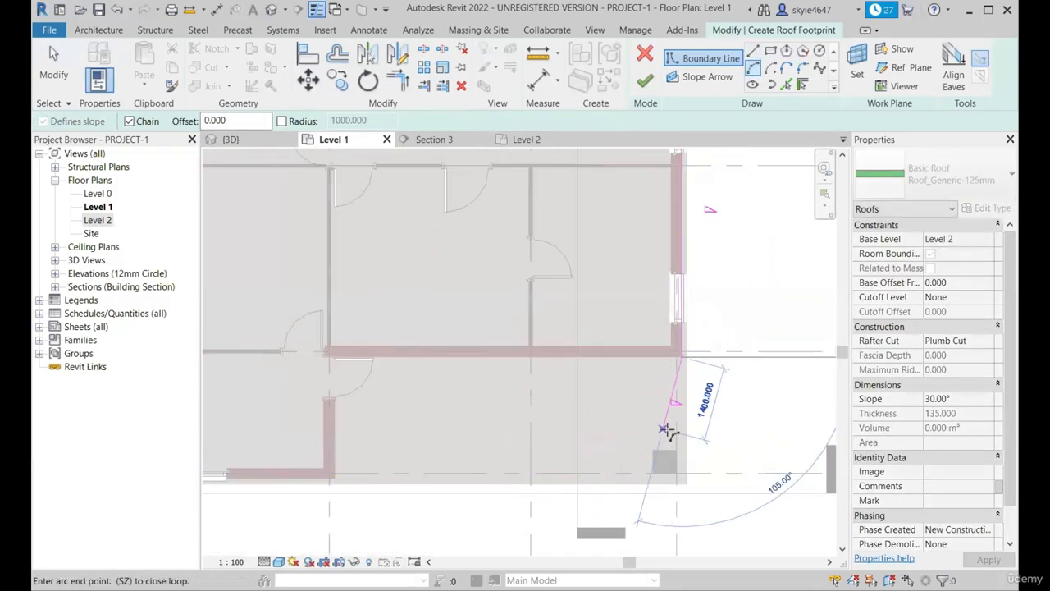
{"action": "scroll", "coordinate": [692, 498], "scroll_direction": "up", "scroll_amount": 3}
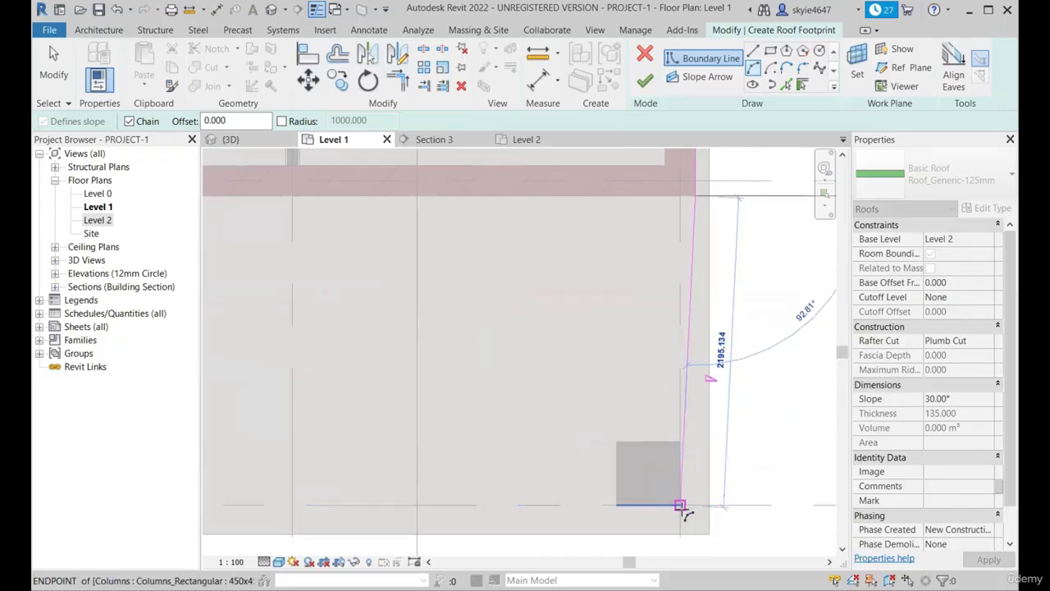
{"action": "left_click", "coordinate": [681, 504]}
{"action": "scroll", "coordinate": [730, 375], "scroll_direction": "down", "scroll_amount": 2}
{"action": "left_click", "coordinate": [714, 375]}
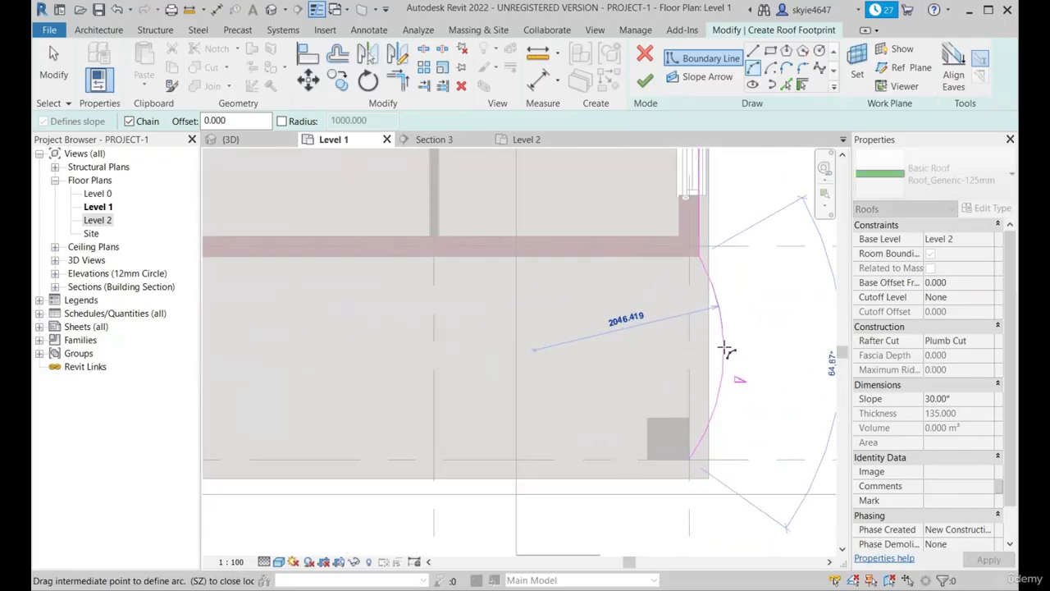
{"action": "left_click", "coordinate": [738, 359]}
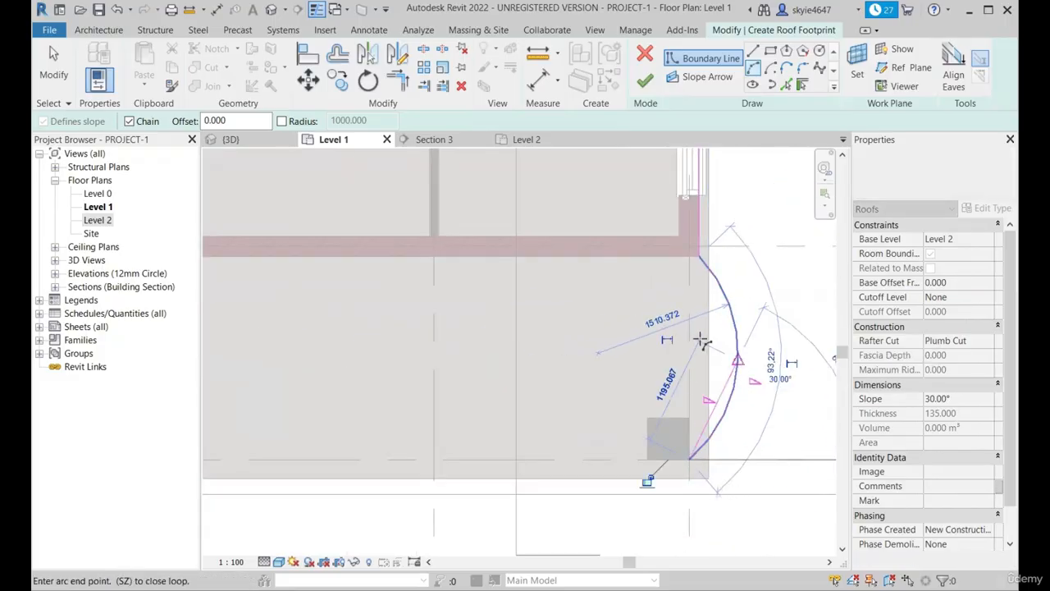
Step: Draw straight roof boundary lines from the column corner along grid A to the grid 2 wall's outer face, and on to that wall's outer corner
{"action": "scroll", "coordinate": [696, 386], "scroll_direction": "down", "scroll_amount": 2}
{"action": "left_click", "coordinate": [754, 50]}
{"action": "scroll", "coordinate": [671, 398], "scroll_direction": "up", "scroll_amount": 4}
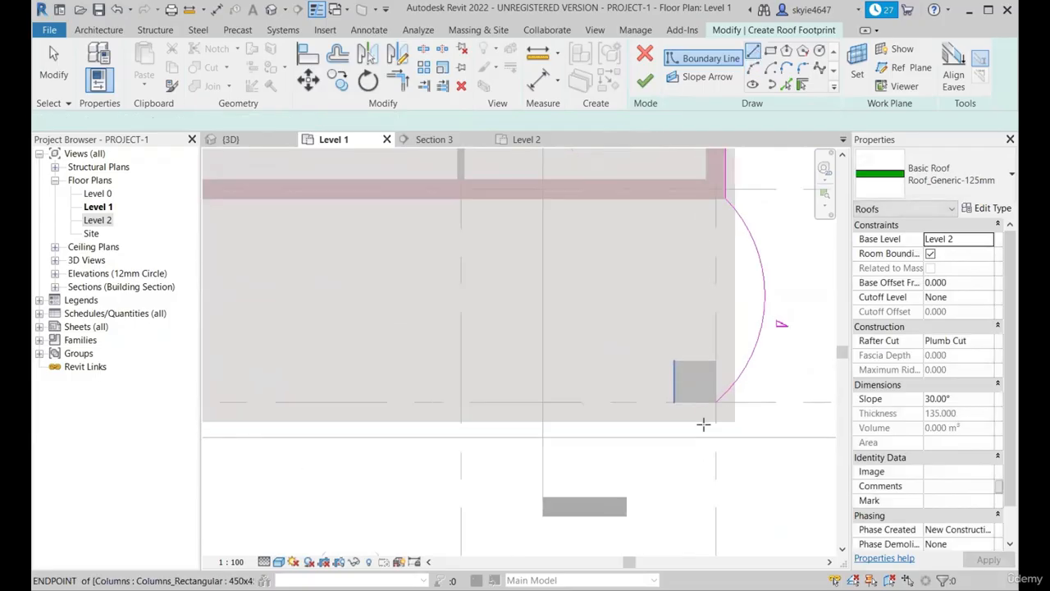
{"action": "left_click", "coordinate": [717, 403]}
{"action": "scroll", "coordinate": [749, 412], "scroll_direction": "down", "scroll_amount": 5}
{"action": "middle_click_drag", "start_coordinate": [287, 406], "coordinate": [448, 408]}
{"action": "scroll", "coordinate": [446, 407], "scroll_direction": "up", "scroll_amount": 3}
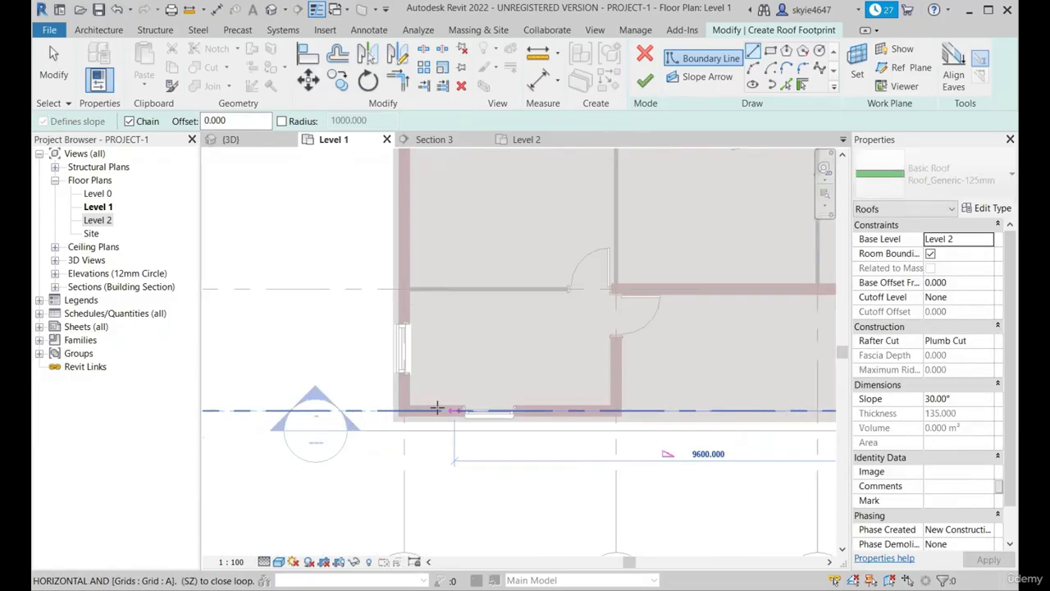
{"action": "scroll", "coordinate": [376, 419], "scroll_direction": "down", "scroll_amount": 3}
{"action": "scroll", "coordinate": [540, 420], "scroll_direction": "up", "scroll_amount": 4}
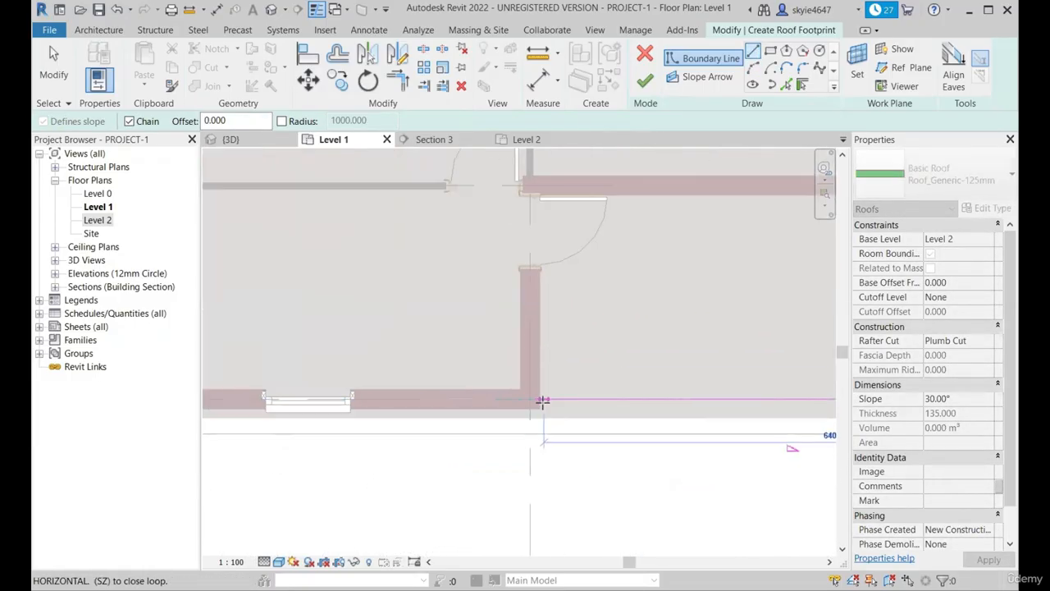
{"action": "scroll", "coordinate": [537, 402], "scroll_direction": "up", "scroll_amount": 4}
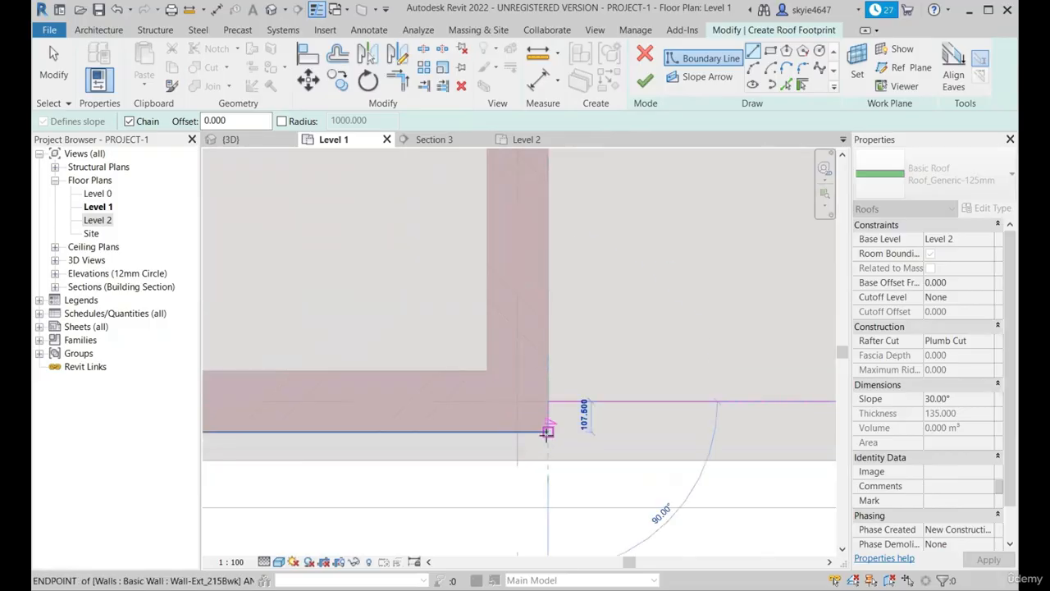
{"action": "left_click", "coordinate": [547, 430]}
Step: Close the roof boundary along the outer faces of the grid A and grid 1 walls up to the grid D corner, and finish the footprint
{"action": "scroll", "coordinate": [684, 481], "scroll_direction": "down", "scroll_amount": 5}
{"action": "scroll", "coordinate": [305, 493], "scroll_direction": "up", "scroll_amount": 2}
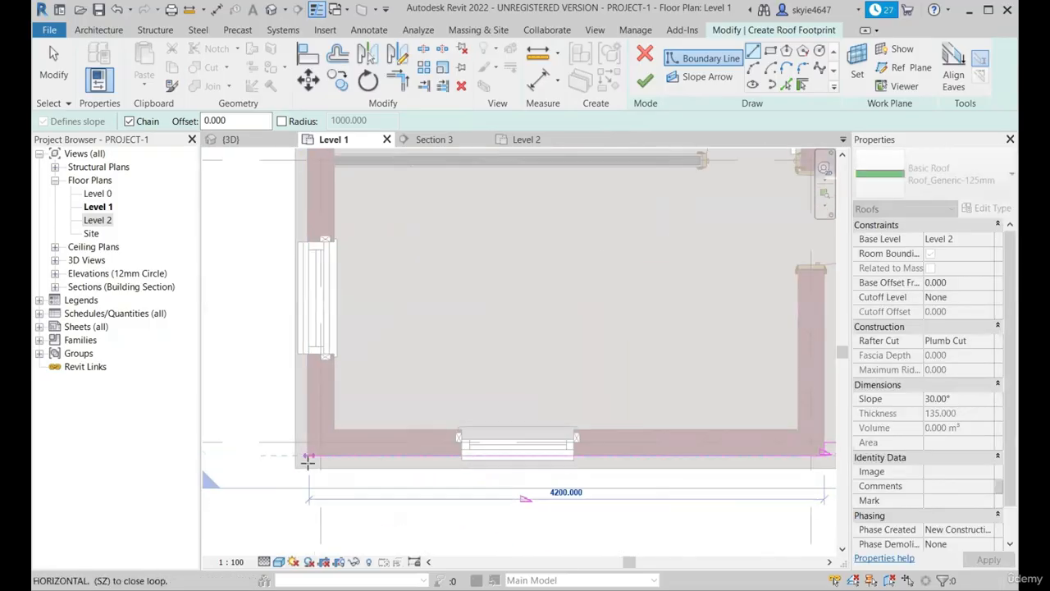
{"action": "left_click", "coordinate": [306, 459]}
{"action": "scroll", "coordinate": [351, 526], "scroll_direction": "down", "scroll_amount": 5}
{"action": "scroll", "coordinate": [351, 260], "scroll_direction": "up", "scroll_amount": 4}
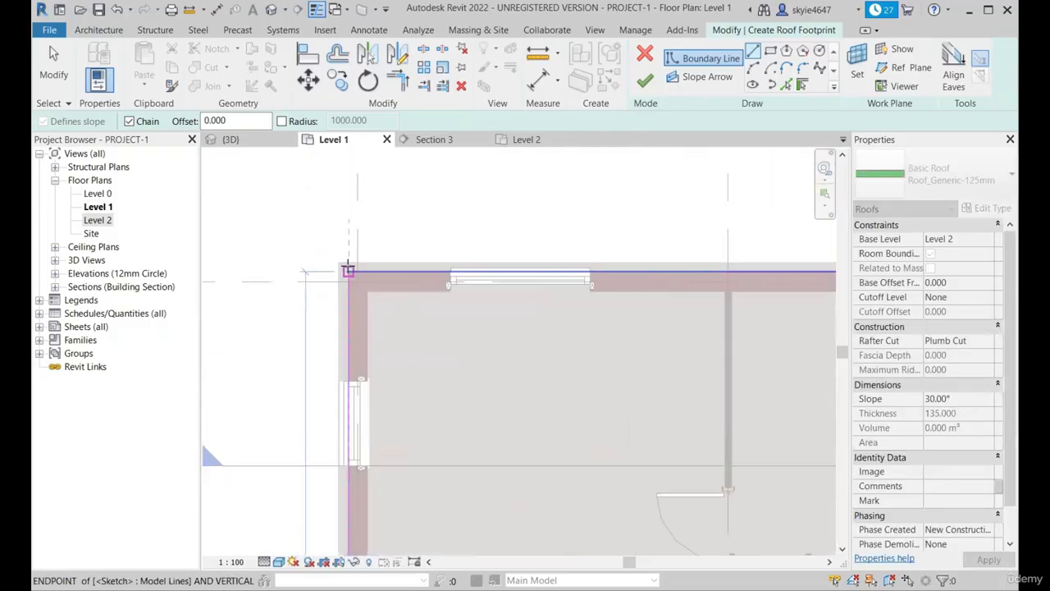
{"action": "left_click", "coordinate": [348, 270]}
{"action": "scroll", "coordinate": [414, 270], "scroll_direction": "down", "scroll_amount": 2}
{"action": "scroll", "coordinate": [414, 269], "scroll_direction": "down", "scroll_amount": 3}
{"action": "key", "text": "Escape"}
{"action": "key", "text": "Escape"}
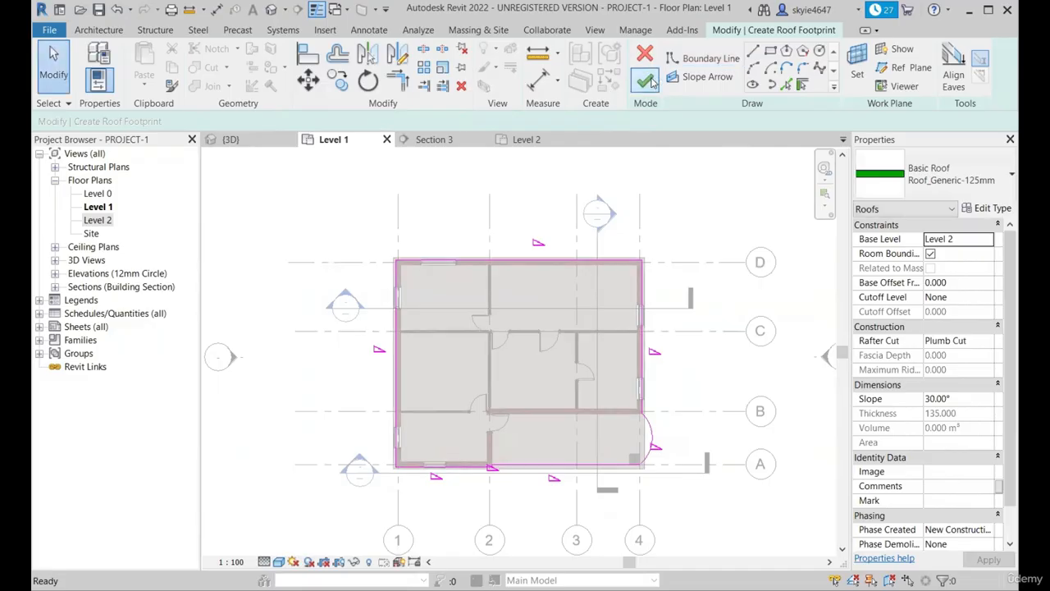
{"action": "left_click", "coordinate": [646, 80]}
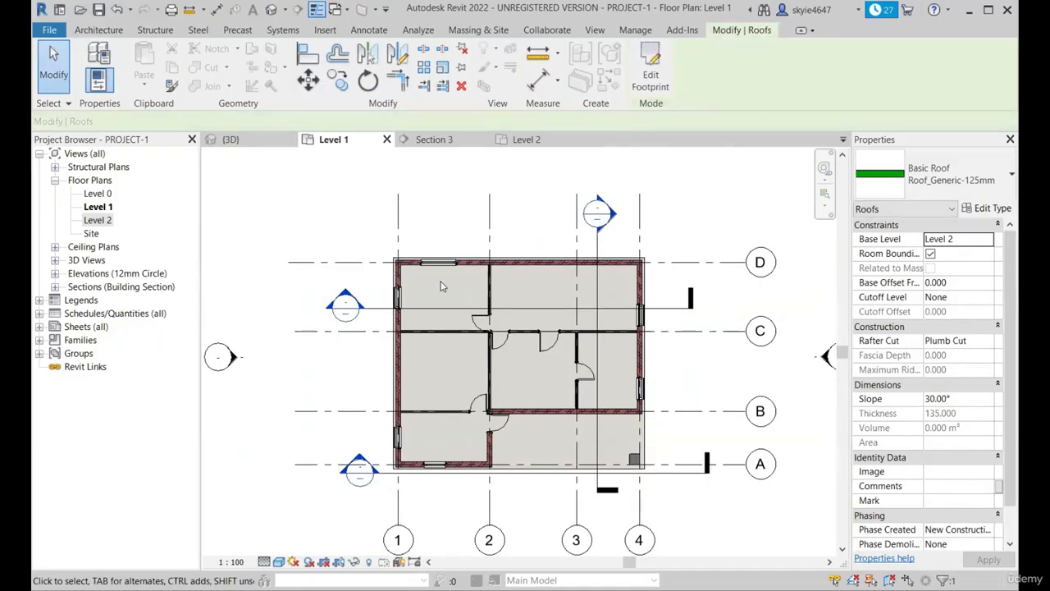
Step: Examine the finished roof on the building from several sides in the 3D view
{"action": "left_click", "coordinate": [249, 141]}
{"action": "middle_click_drag", "start_coordinate": [589, 329], "coordinate": [472, 451], "text": "shift"}
{"action": "scroll", "coordinate": [392, 158], "scroll_direction": "up", "scroll_amount": 4}
{"action": "middle_click_drag", "start_coordinate": [550, 351], "coordinate": [356, 288], "text": "shift"}
{"action": "scroll", "coordinate": [358, 292], "scroll_direction": "down", "scroll_amount": 3}
{"action": "middle_click_drag", "start_coordinate": [672, 300], "coordinate": [417, 257], "text": "shift"}
{"action": "middle_click_drag", "start_coordinate": [350, 218], "coordinate": [670, 279]}
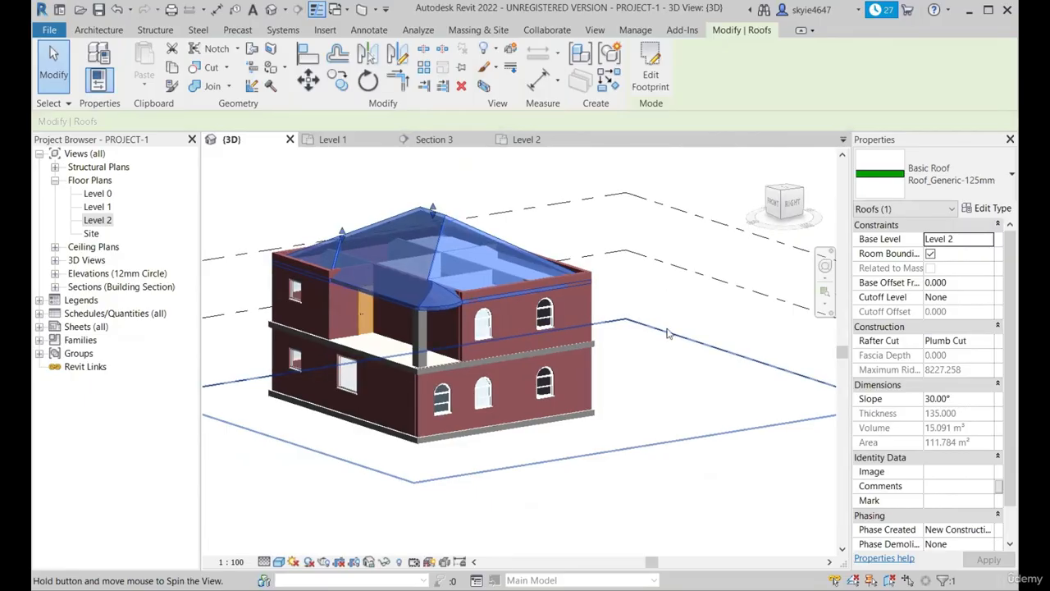
{"action": "scroll", "coordinate": [662, 361], "scroll_direction": "down", "scroll_amount": 3}
{"action": "scroll", "coordinate": [523, 290], "scroll_direction": "up", "scroll_amount": 2}
{"action": "scroll", "coordinate": [592, 315], "scroll_direction": "up", "scroll_amount": 2}
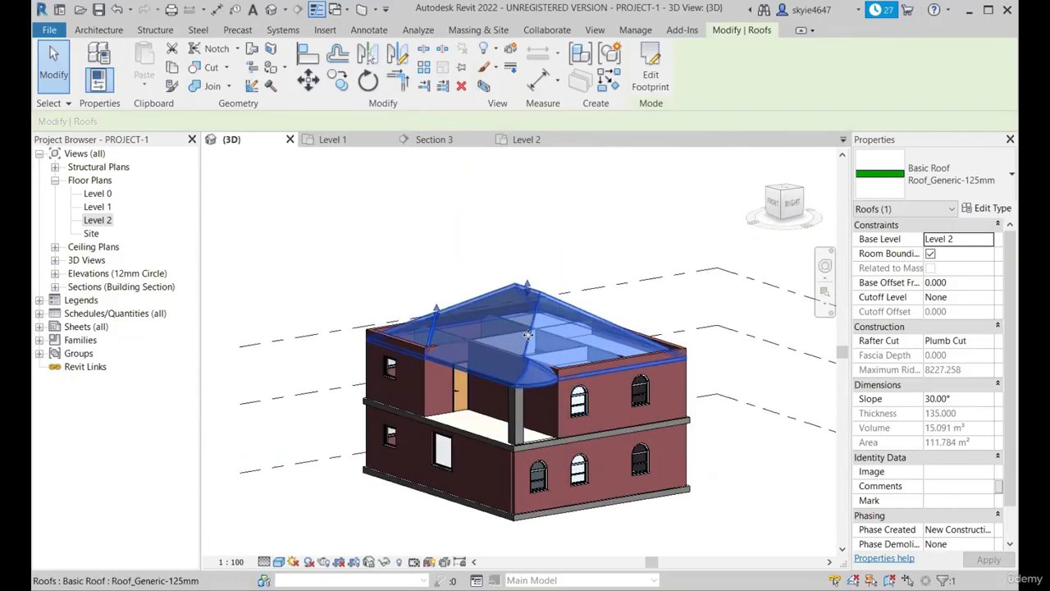
Step: Temporarily isolate the roof in the 3D view and examine its slopes from above
{"action": "key", "text": "h"}
{"action": "key", "text": "i"}
{"action": "left_click", "coordinate": [572, 422]}
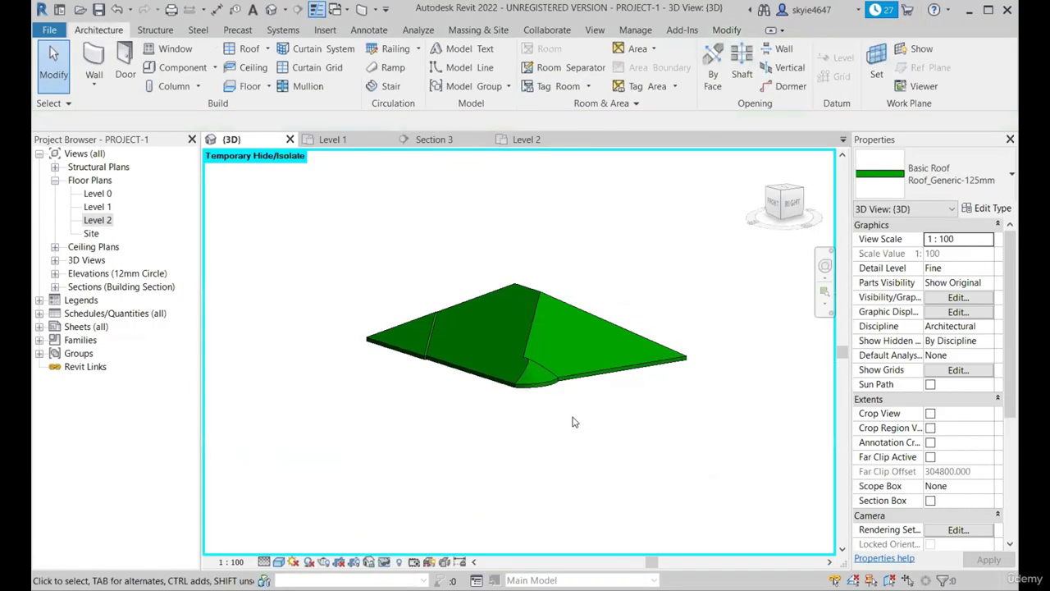
{"action": "middle_click_drag", "start_coordinate": [572, 422], "coordinate": [611, 461], "text": "shift"}
{"action": "scroll", "coordinate": [509, 361], "scroll_direction": "up", "scroll_amount": 1}
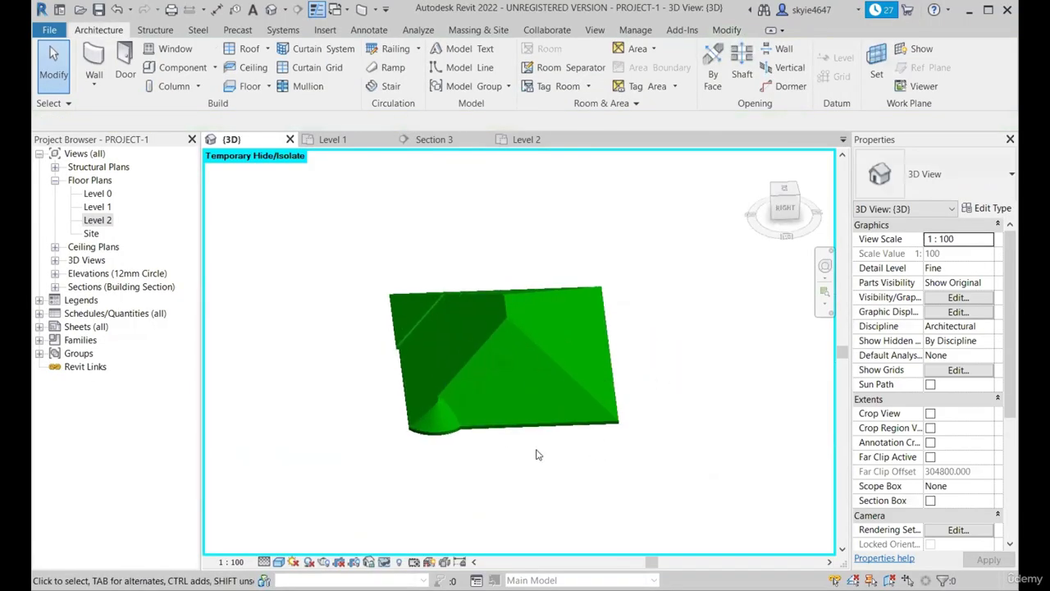
{"action": "scroll", "coordinate": [449, 292], "scroll_direction": "up", "scroll_amount": 4}
{"action": "left_click", "coordinate": [550, 338]}
{"action": "scroll", "coordinate": [446, 295], "scroll_direction": "down", "scroll_amount": 1}
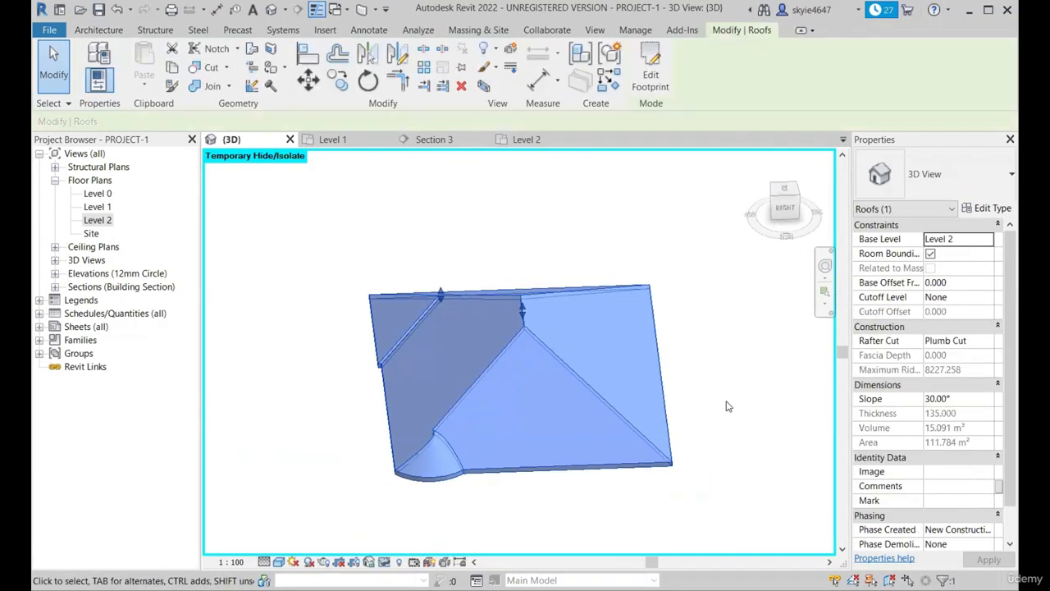
Step: Examine the isolated roof's curved corner, ridges and stepped edge from different angles
{"action": "left_click", "coordinate": [726, 405]}
{"action": "middle_click_drag", "start_coordinate": [460, 404], "coordinate": [642, 438], "text": "shift"}
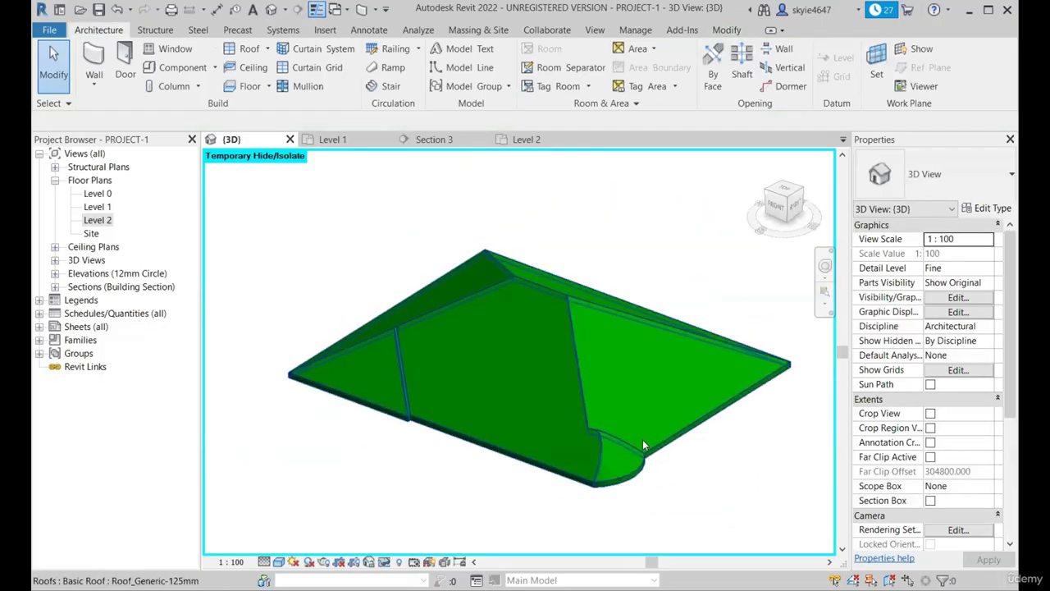
{"action": "middle_click_drag", "start_coordinate": [619, 379], "coordinate": [568, 463], "text": "shift"}
{"action": "middle_click_drag", "start_coordinate": [532, 347], "coordinate": [553, 466], "text": "shift"}
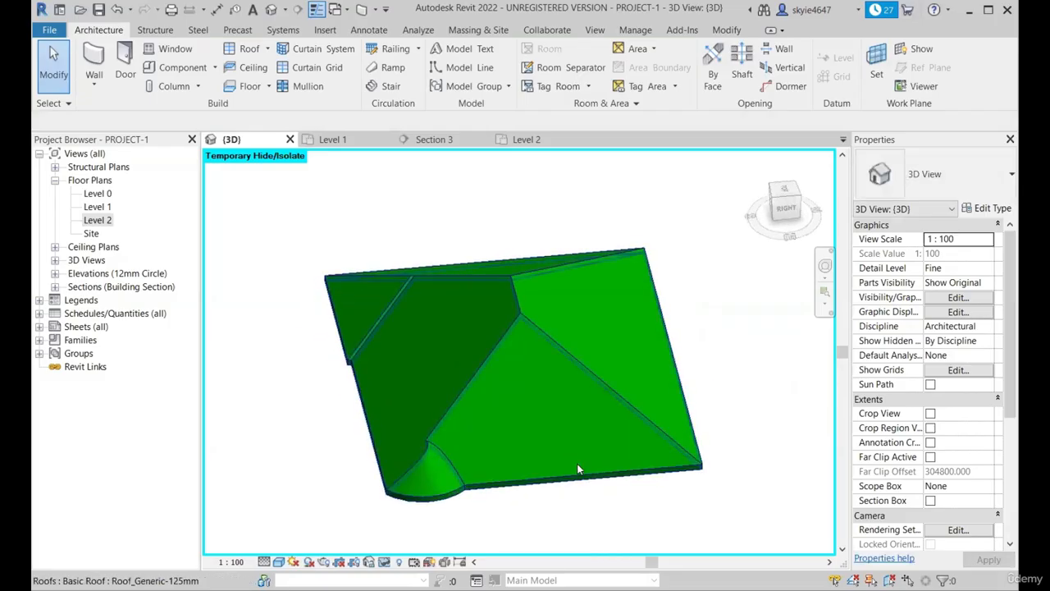
{"action": "middle_click_drag", "start_coordinate": [500, 379], "coordinate": [480, 291], "text": "shift"}
{"action": "middle_click_drag", "start_coordinate": [358, 364], "coordinate": [512, 342], "text": "shift"}
{"action": "left_click", "coordinate": [508, 370]}
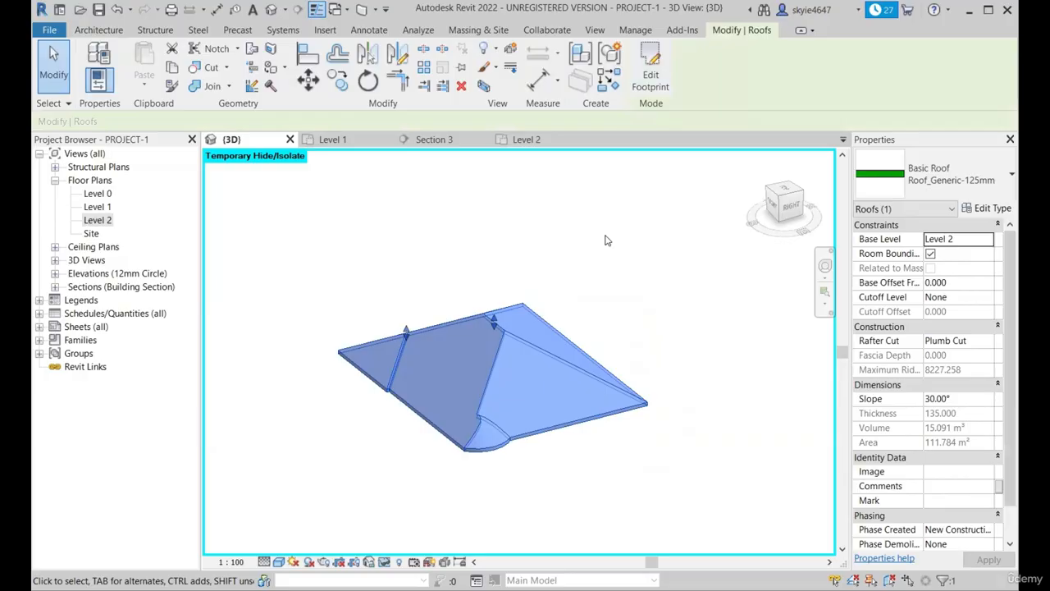
{"action": "key", "text": "Escape"}
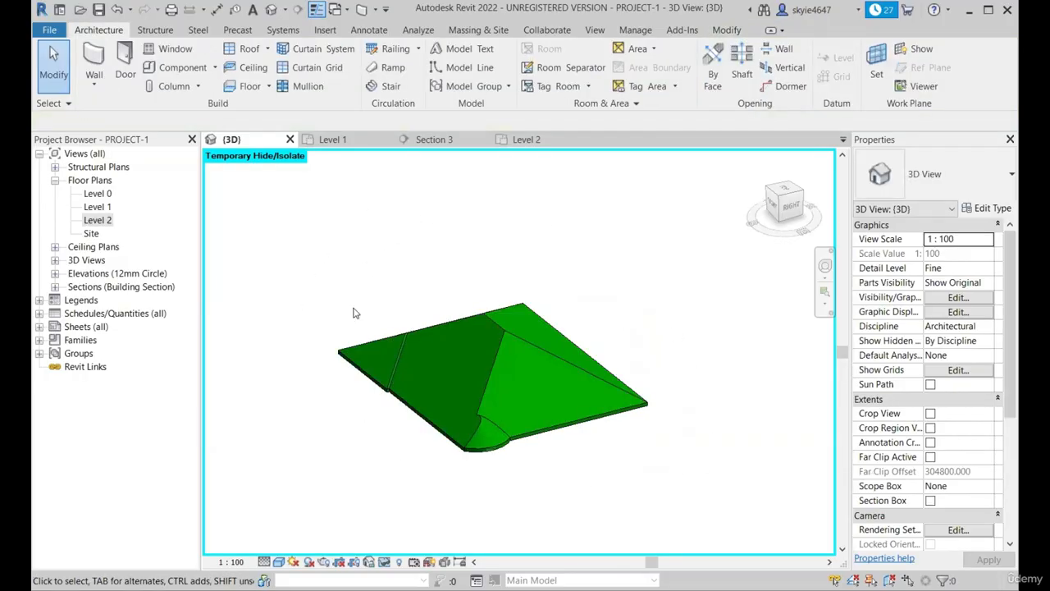
Step: Reset the temporary isolation and examine how the roof sits against the surrounding walls
{"action": "left_click", "coordinate": [384, 563]}
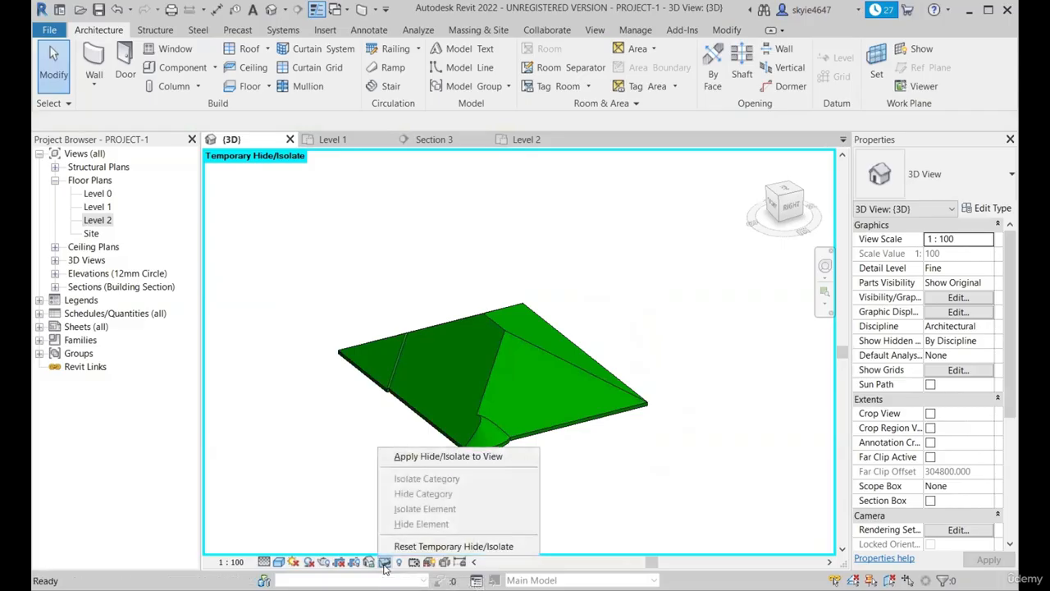
{"action": "left_click", "coordinate": [434, 546]}
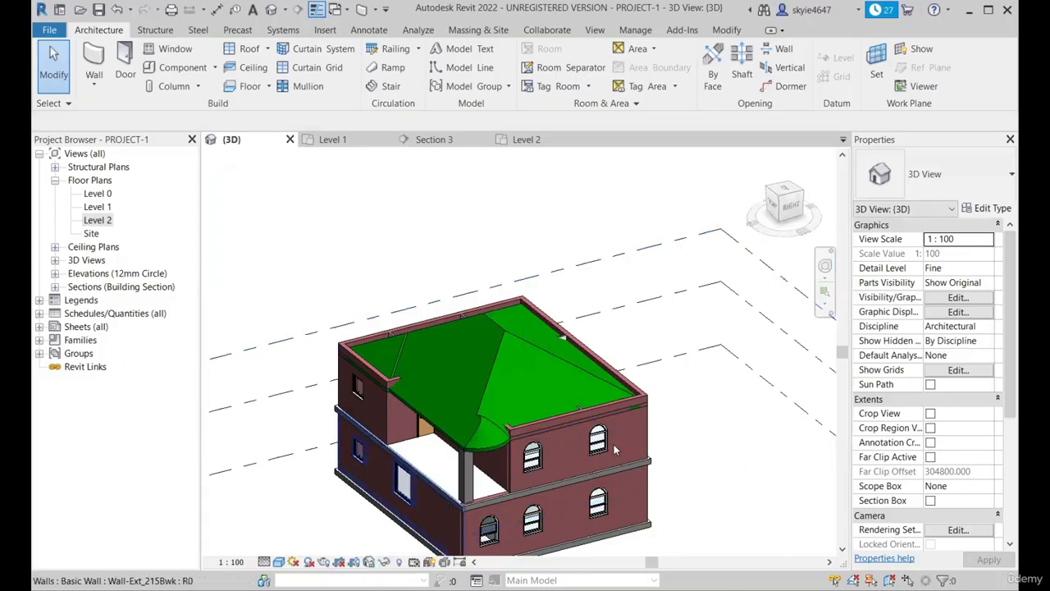
{"action": "scroll", "coordinate": [490, 270], "scroll_direction": "down", "scroll_amount": 2}
{"action": "scroll", "coordinate": [447, 422], "scroll_direction": "up", "scroll_amount": 3}
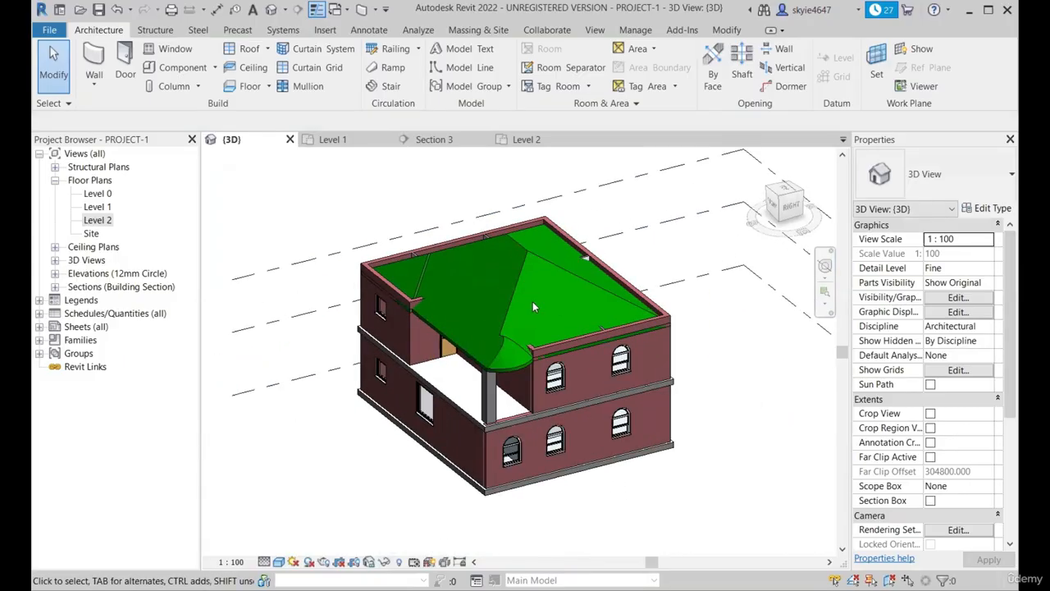
{"action": "middle_click_drag", "start_coordinate": [532, 301], "coordinate": [484, 281], "text": "shift"}
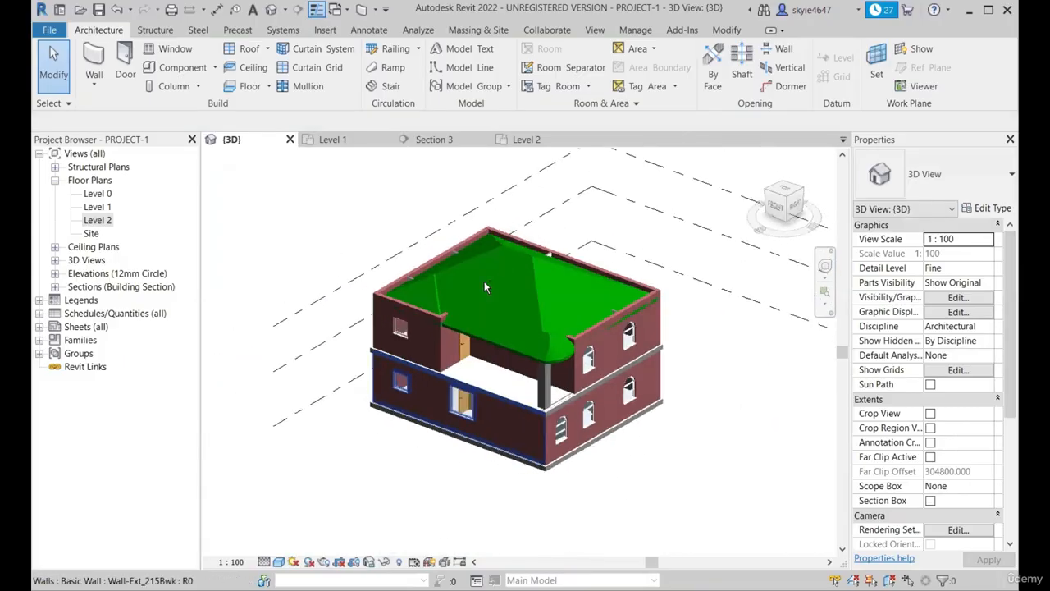
Step: Edit the roof's footprint in the Level 1 plan and delete its entire boundary line chain
{"action": "left_click", "coordinate": [525, 253]}
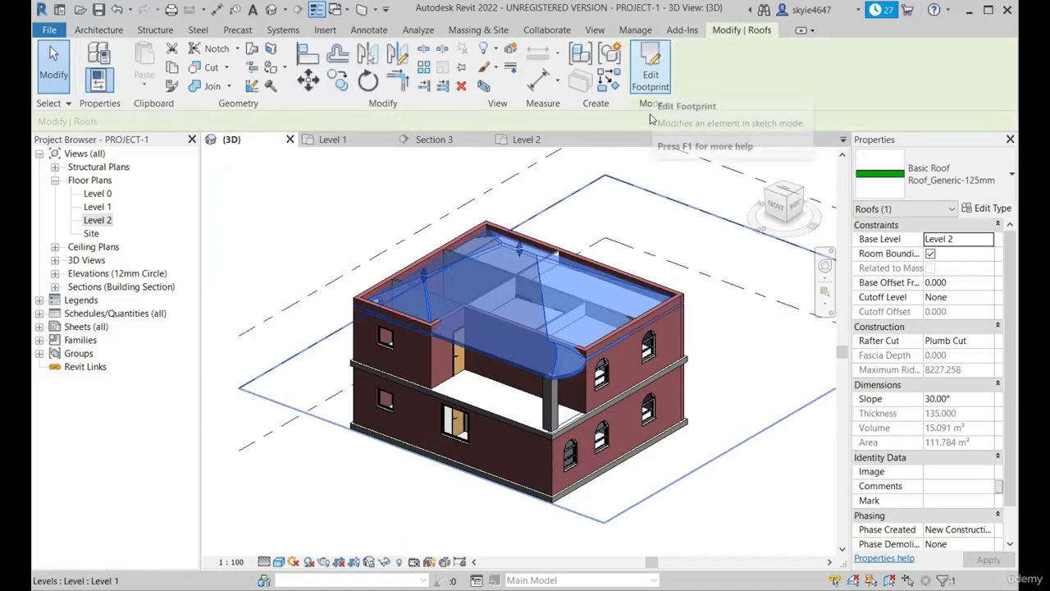
{"action": "left_click", "coordinate": [332, 140]}
{"action": "left_click", "coordinate": [649, 70]}
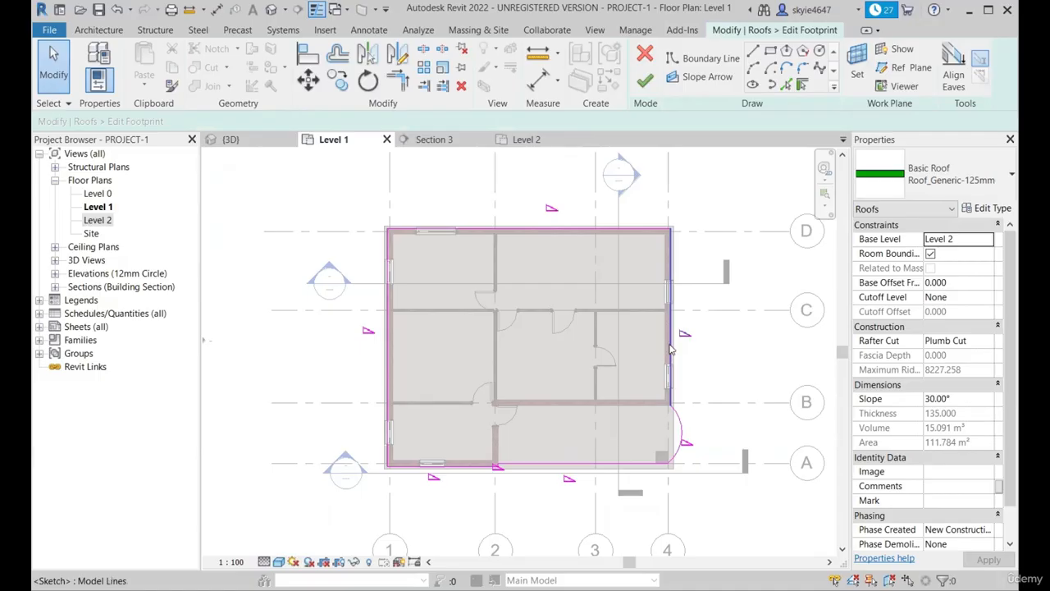
{"action": "key", "text": "Tab"}
{"action": "left_click", "coordinate": [669, 349]}
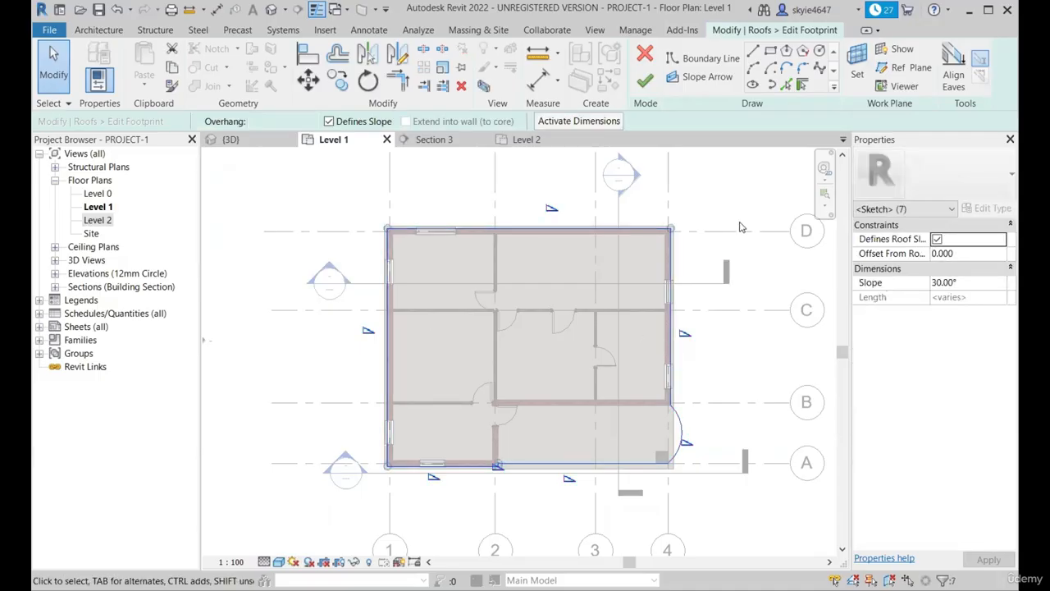
{"action": "key", "text": "Delete"}
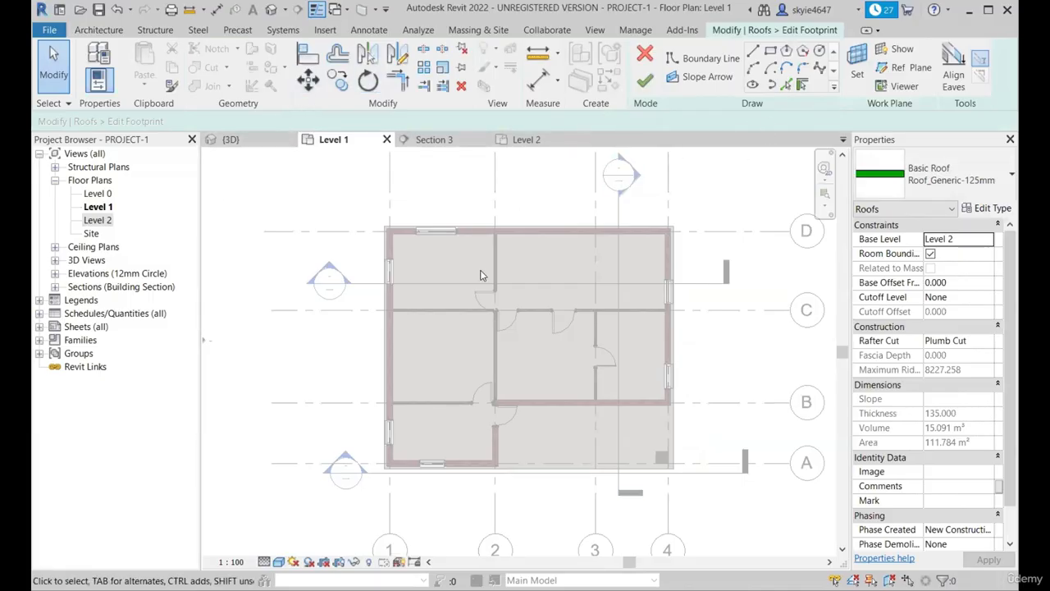
Step: Create a slope-defining boundary line with Pick Lines, offset 200 mm outward from the grid D wall's outer face
{"action": "scroll", "coordinate": [482, 276], "scroll_direction": "up", "scroll_amount": 1}
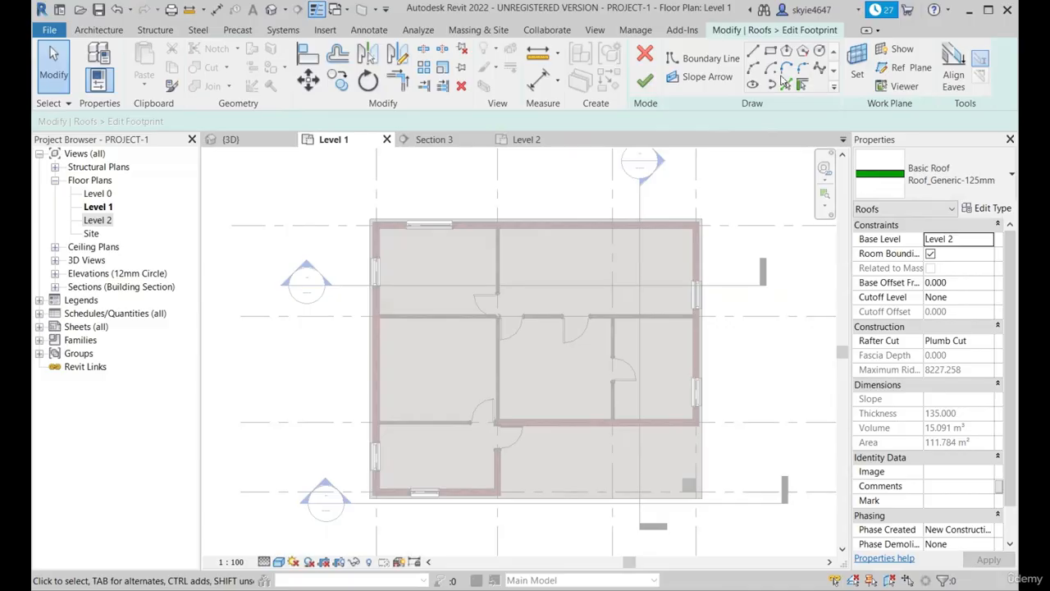
{"action": "left_click", "coordinate": [787, 86]}
{"action": "scroll", "coordinate": [410, 215], "scroll_direction": "up", "scroll_amount": 5}
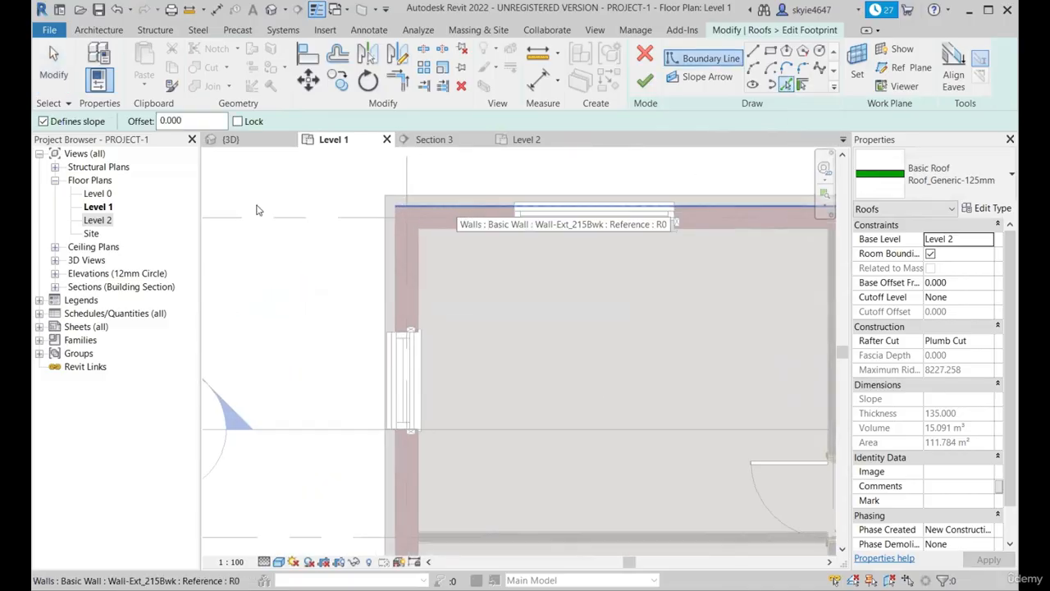
{"action": "scroll", "coordinate": [256, 210], "scroll_direction": "down", "scroll_amount": 2}
{"action": "double_click", "coordinate": [185, 121]}
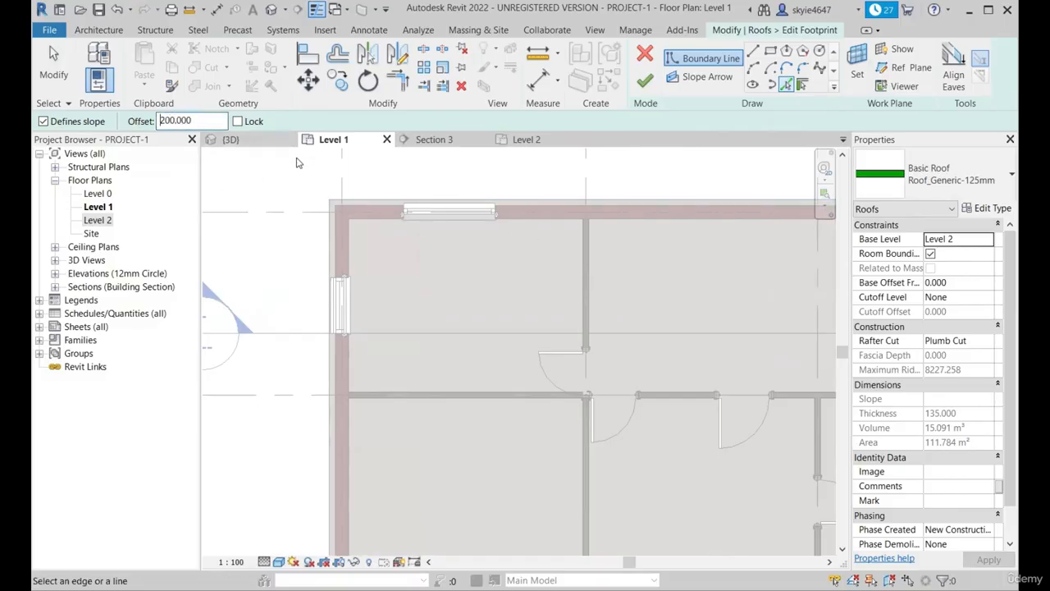
{"action": "scroll", "coordinate": [415, 236], "scroll_direction": "up", "scroll_amount": 4}
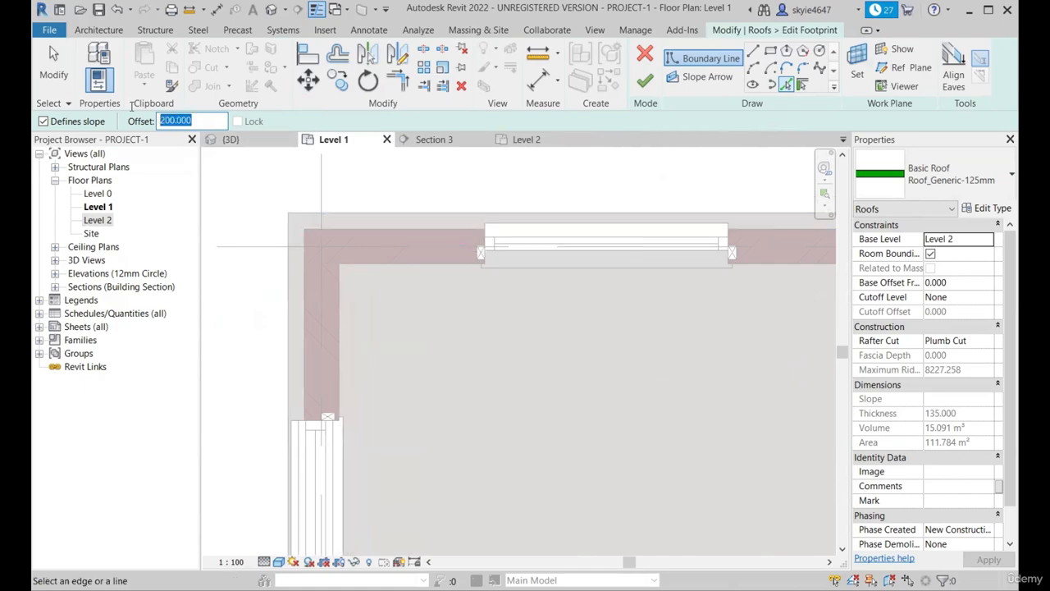
{"action": "left_click", "coordinate": [392, 234]}
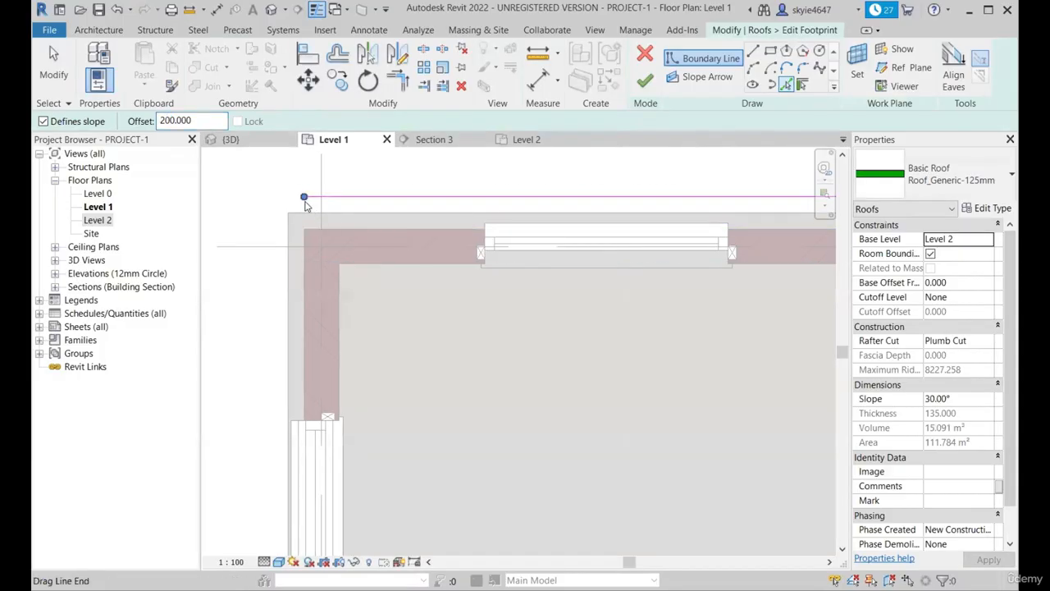
Step: Pick slope-defining boundary lines offset 200 mm outward from the outer faces of the grid 4 and grid B walls
{"action": "scroll", "coordinate": [637, 241], "scroll_direction": "down", "scroll_amount": 3}
{"action": "scroll", "coordinate": [746, 235], "scroll_direction": "up", "scroll_amount": 4}
{"action": "scroll", "coordinate": [747, 235], "scroll_direction": "up", "scroll_amount": 2}
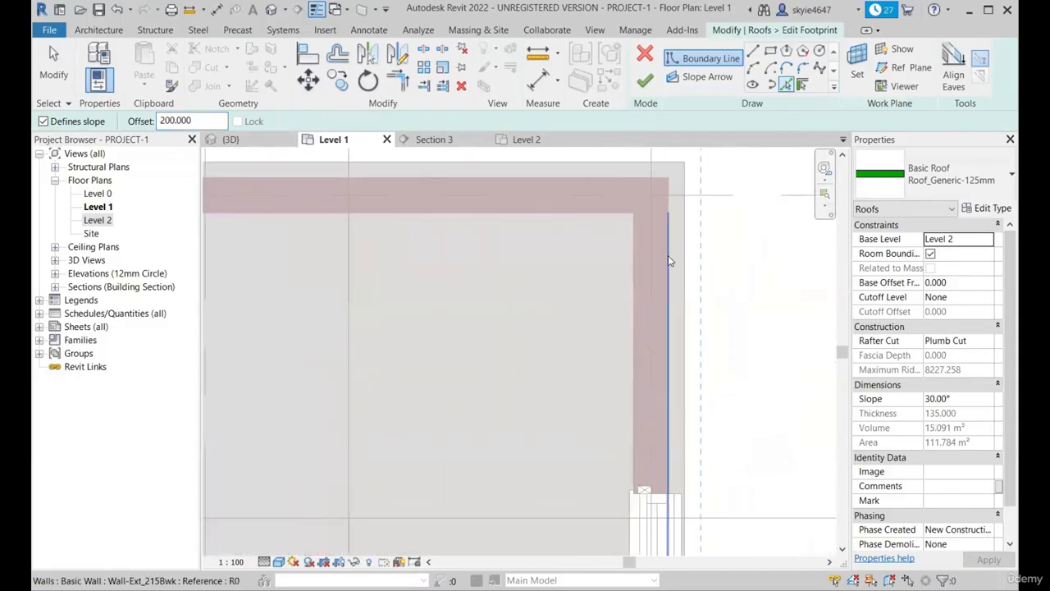
{"action": "left_click", "coordinate": [673, 263]}
{"action": "scroll", "coordinate": [691, 173], "scroll_direction": "down", "scroll_amount": 6}
{"action": "scroll", "coordinate": [675, 300], "scroll_direction": "up", "scroll_amount": 4}
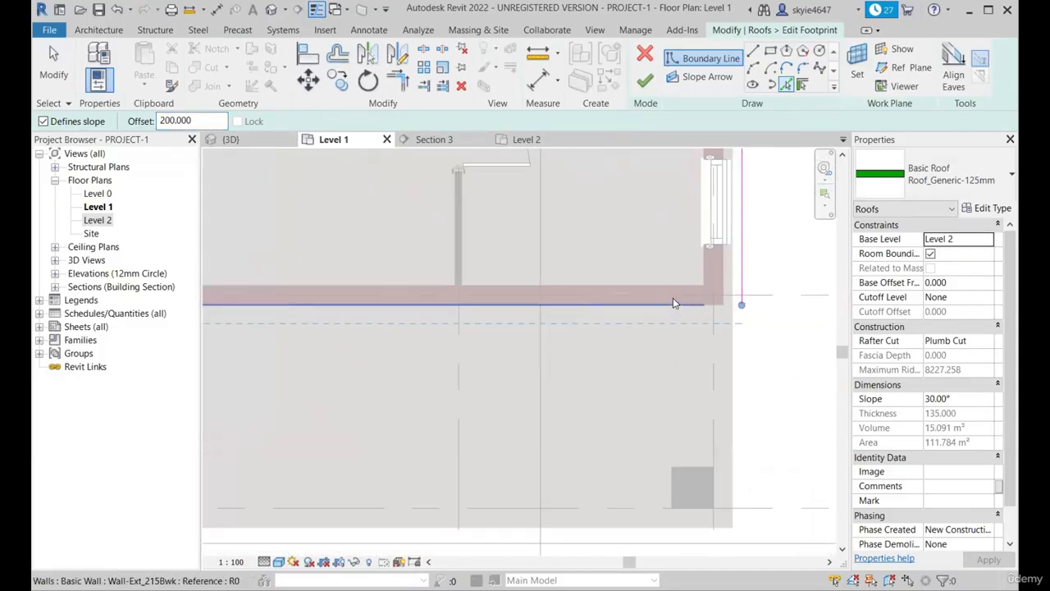
{"action": "left_click", "coordinate": [675, 304]}
Step: Add slope-defining boundary lines 200 mm outside the grid 2 wall of the projecting room and the grid A wall
{"action": "scroll", "coordinate": [792, 323], "scroll_direction": "down", "scroll_amount": 2}
{"action": "scroll", "coordinate": [351, 415], "scroll_direction": "up", "scroll_amount": 2}
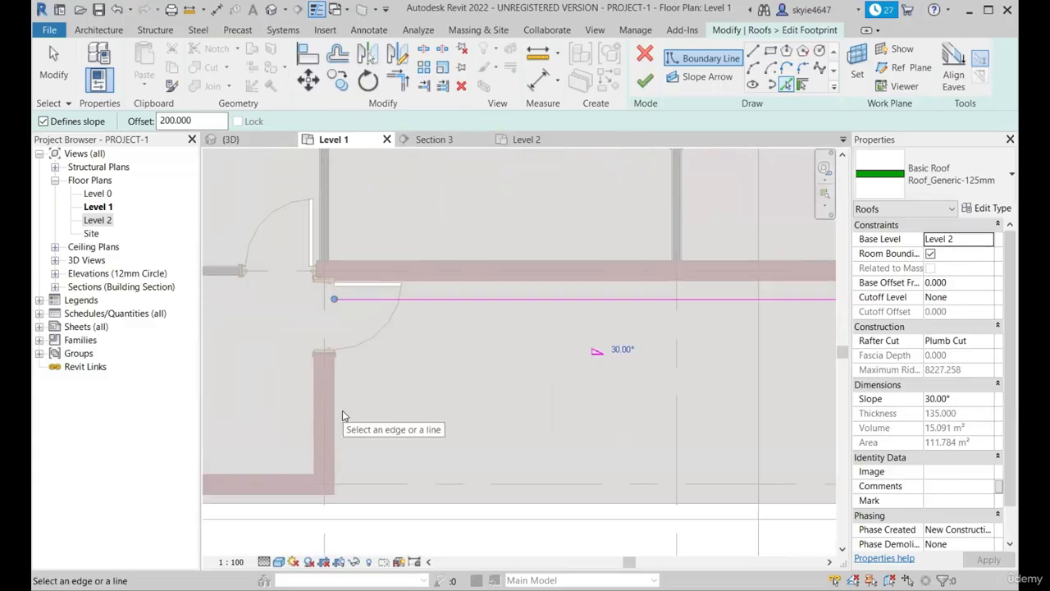
{"action": "left_click", "coordinate": [339, 413]}
{"action": "scroll", "coordinate": [356, 478], "scroll_direction": "down", "scroll_amount": 3}
{"action": "scroll", "coordinate": [394, 443], "scroll_direction": "up", "scroll_amount": 3}
{"action": "scroll", "coordinate": [408, 422], "scroll_direction": "up", "scroll_amount": 3}
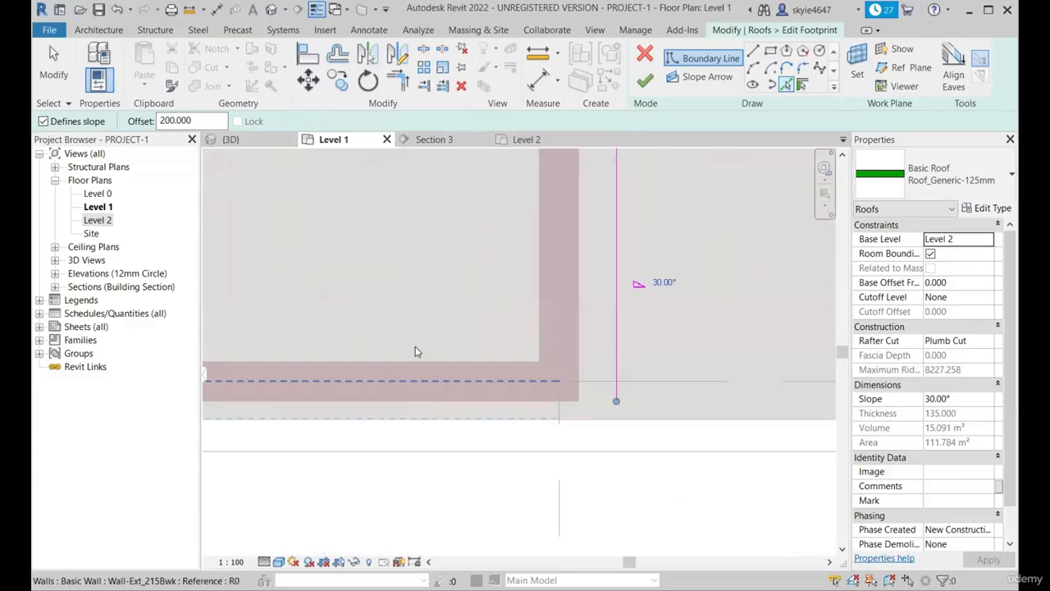
{"action": "left_click", "coordinate": [445, 405]}
Step: Pick the last slope-defining boundary line, offset 200 mm outward from the grid 1 wall's outer face
{"action": "scroll", "coordinate": [633, 457], "scroll_direction": "down", "scroll_amount": 5}
{"action": "scroll", "coordinate": [527, 389], "scroll_direction": "up", "scroll_amount": 2}
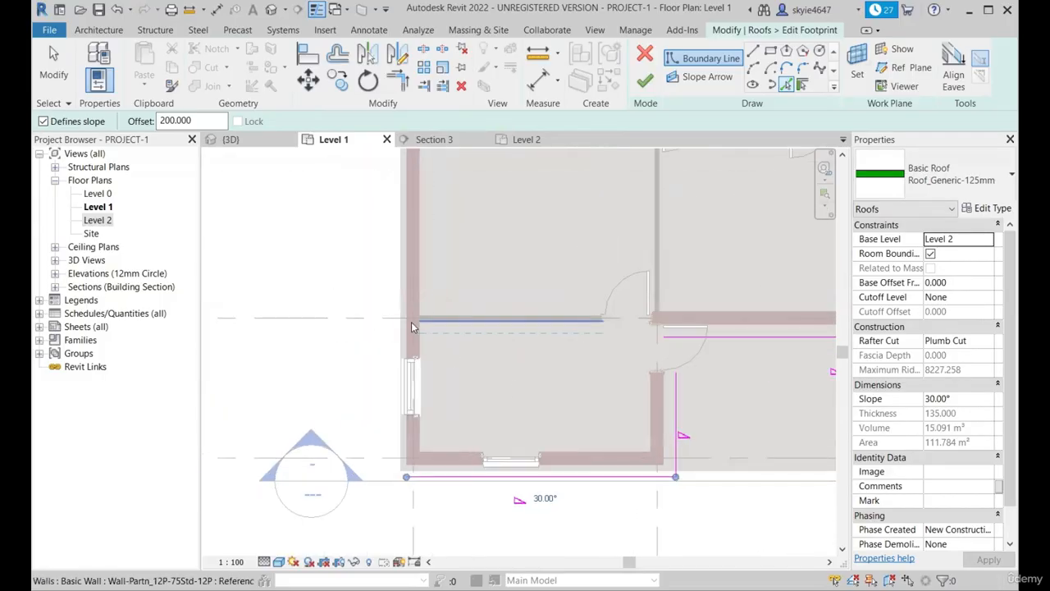
{"action": "scroll", "coordinate": [411, 322], "scroll_direction": "up", "scroll_amount": 4}
{"action": "left_click", "coordinate": [401, 317]}
Step: Trim the boundary lines to corners where the grid D line meets the grid 1 and grid 4 lines
{"action": "scroll", "coordinate": [428, 376], "scroll_direction": "down", "scroll_amount": 7}
{"action": "scroll", "coordinate": [434, 205], "scroll_direction": "up", "scroll_amount": 2}
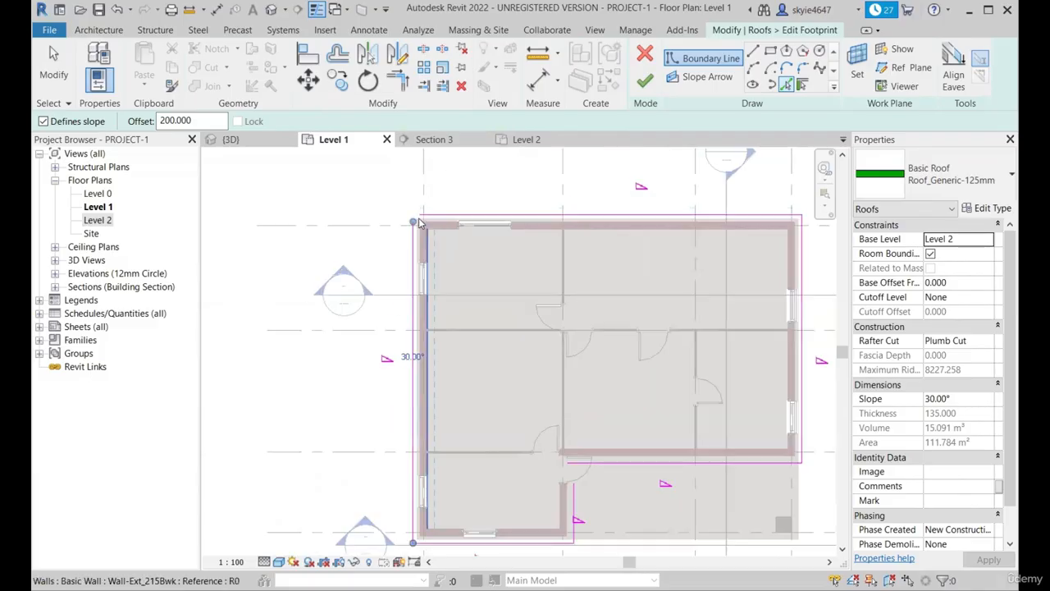
{"action": "left_click", "coordinate": [398, 79]}
{"action": "scroll", "coordinate": [413, 276], "scroll_direction": "up", "scroll_amount": 3}
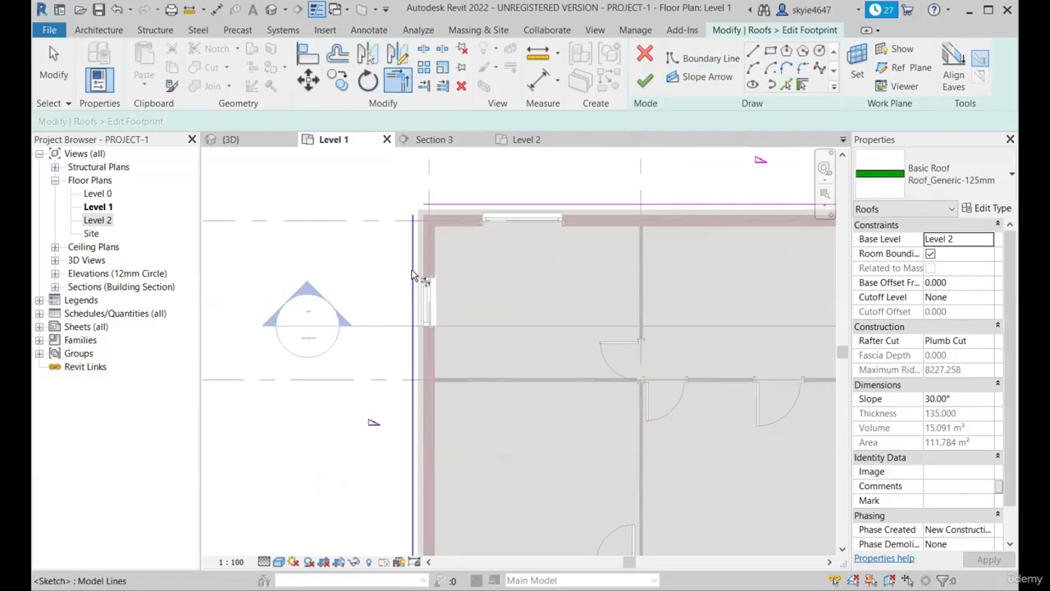
{"action": "scroll", "coordinate": [411, 271], "scroll_direction": "down", "scroll_amount": 4}
{"action": "scroll", "coordinate": [734, 215], "scroll_direction": "up", "scroll_amount": 2}
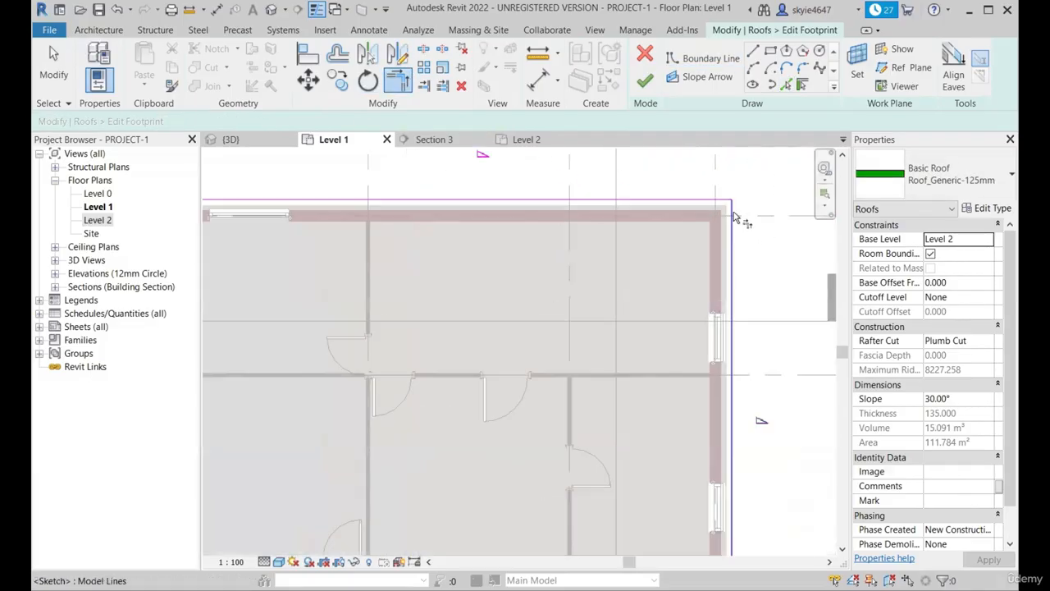
{"action": "left_click", "coordinate": [732, 215]}
{"action": "left_click", "coordinate": [720, 199]}
Step: Trim the grid B and grid 2 boundary lines to an inner corner and finish the roof footprint
{"action": "scroll", "coordinate": [728, 199], "scroll_direction": "down", "scroll_amount": 2}
{"action": "scroll", "coordinate": [665, 494], "scroll_direction": "up", "scroll_amount": 2}
{"action": "left_click", "coordinate": [663, 356]}
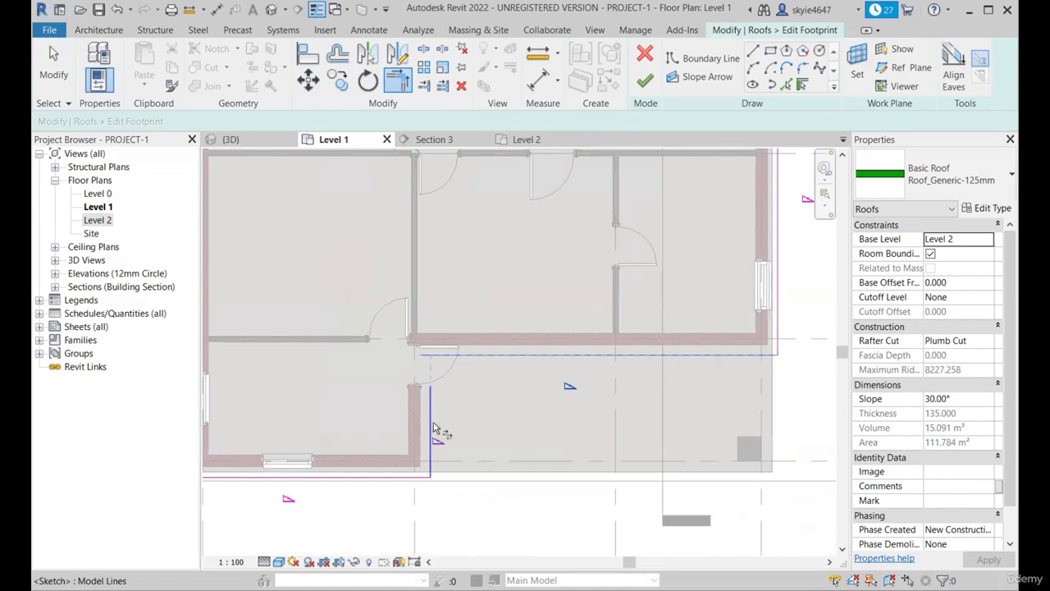
{"action": "left_click", "coordinate": [430, 427]}
{"action": "scroll", "coordinate": [431, 426], "scroll_direction": "down", "scroll_amount": 3}
{"action": "scroll", "coordinate": [369, 440], "scroll_direction": "up", "scroll_amount": 1}
{"action": "scroll", "coordinate": [393, 434], "scroll_direction": "down", "scroll_amount": 2}
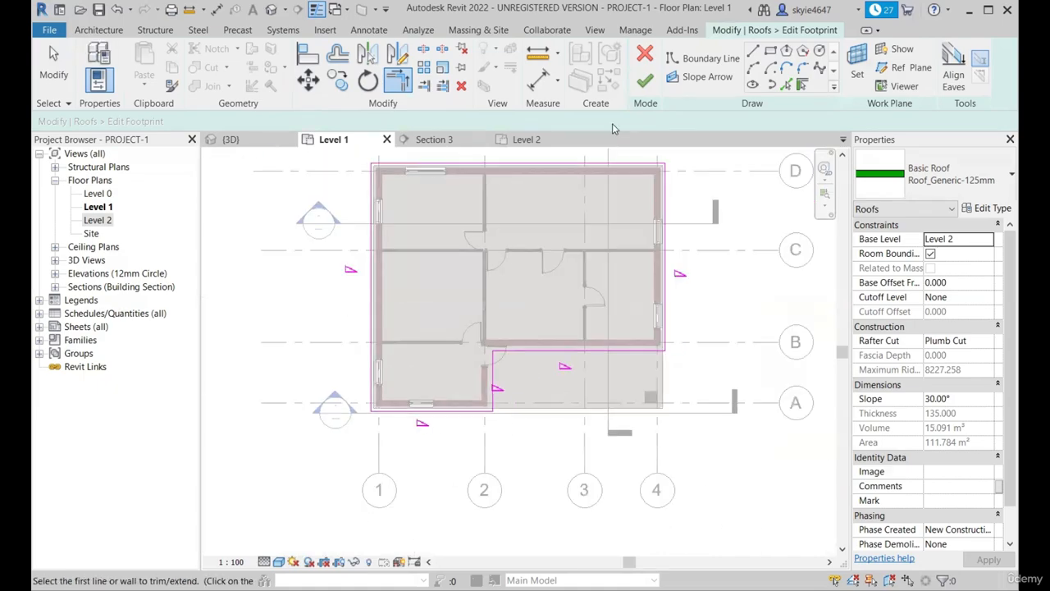
{"action": "left_click", "coordinate": [642, 92]}
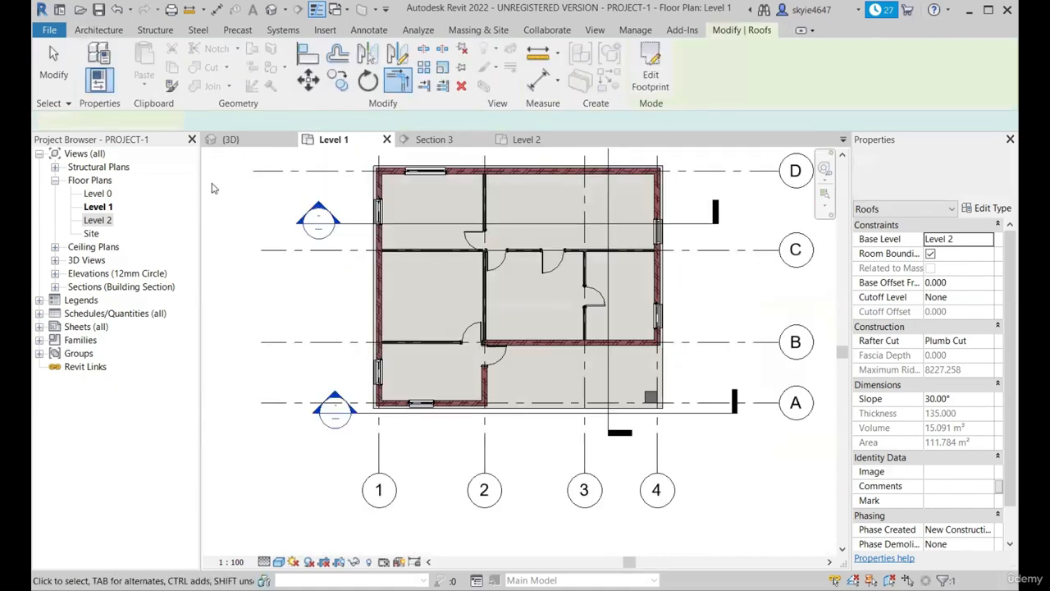
Step: Examine the rebuilt hip roof and its overhang around the walls in the 3D view
{"action": "left_click", "coordinate": [231, 141]}
{"action": "mouse_move", "coordinate": [499, 315]}
{"action": "middle_mouse_down", "text": "shift"}
{"action": "mouse_move", "coordinate": [503, 356]}
{"action": "mouse_move", "coordinate": [529, 343]}
{"action": "mouse_move", "coordinate": [678, 449]}
{"action": "mouse_move", "coordinate": [521, 321]}
{"action": "mouse_move", "coordinate": [620, 314]}
{"action": "mouse_move", "coordinate": [617, 324]}
{"action": "middle_mouse_up", "text": "shift"}
{"action": "left_click", "coordinate": [677, 448]}
{"action": "scroll", "coordinate": [520, 320], "scroll_direction": "up", "scroll_amount": 3}
{"action": "left_click", "coordinate": [616, 324]}
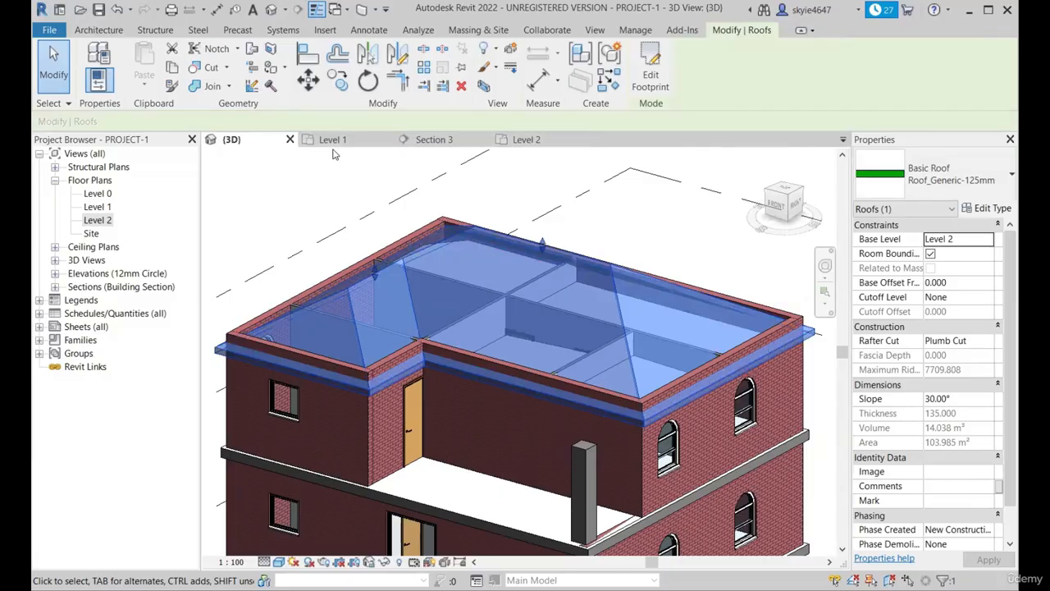
{"action": "left_click", "coordinate": [332, 139]}
{"action": "left_click", "coordinate": [232, 140]}
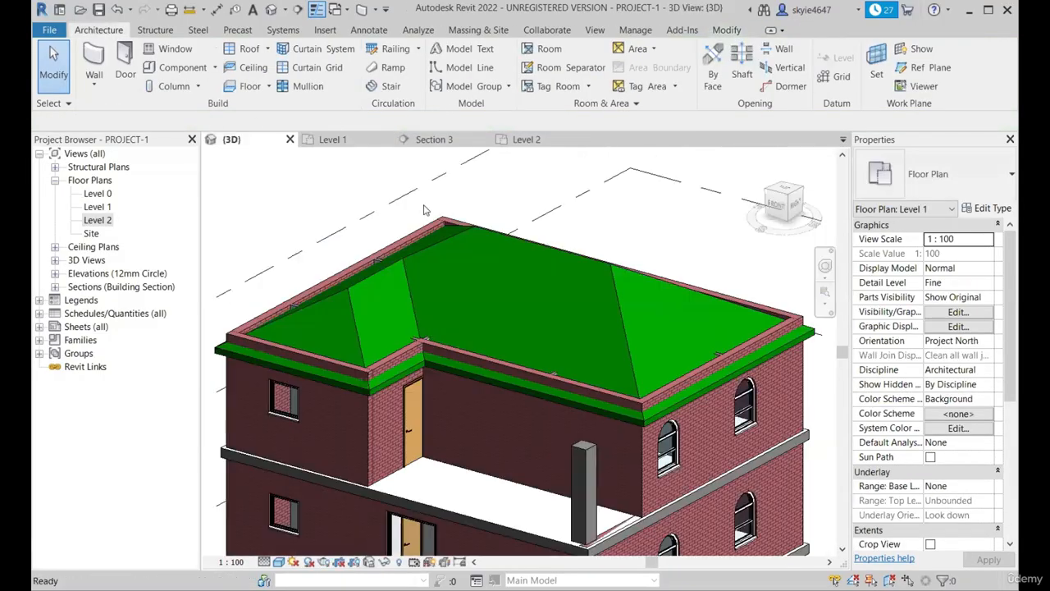
Step: Reopen the roof's footprint for editing in the Level 1 plan
{"action": "left_click", "coordinate": [413, 252]}
{"action": "left_click", "coordinate": [332, 140]}
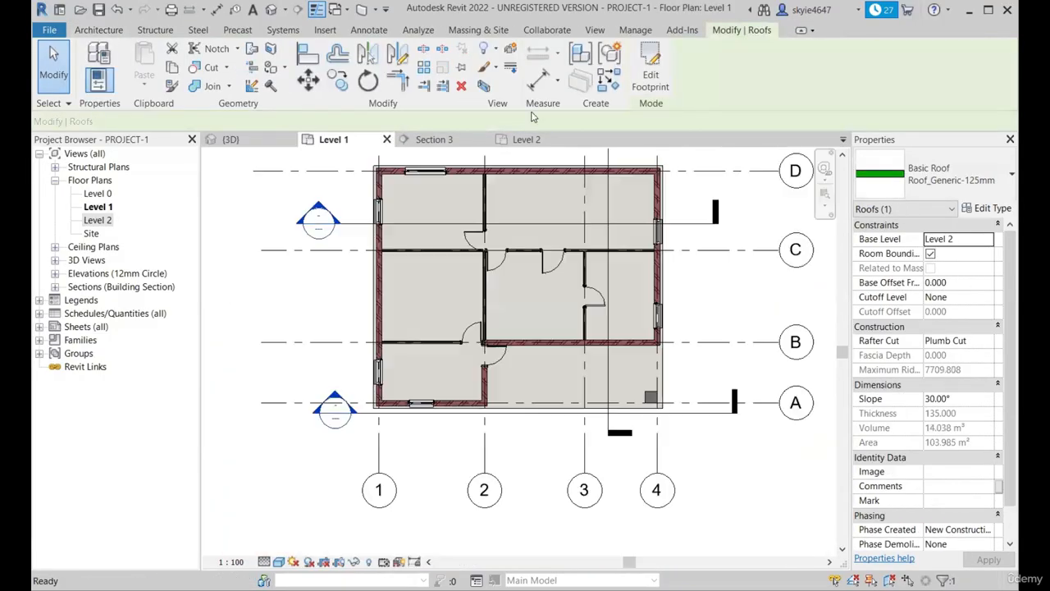
{"action": "left_click", "coordinate": [650, 69]}
Step: Examine the slope markers and the 200 mm overhang on each side of the roof's boundary sketch
{"action": "scroll", "coordinate": [443, 175], "scroll_direction": "up", "scroll_amount": 2}
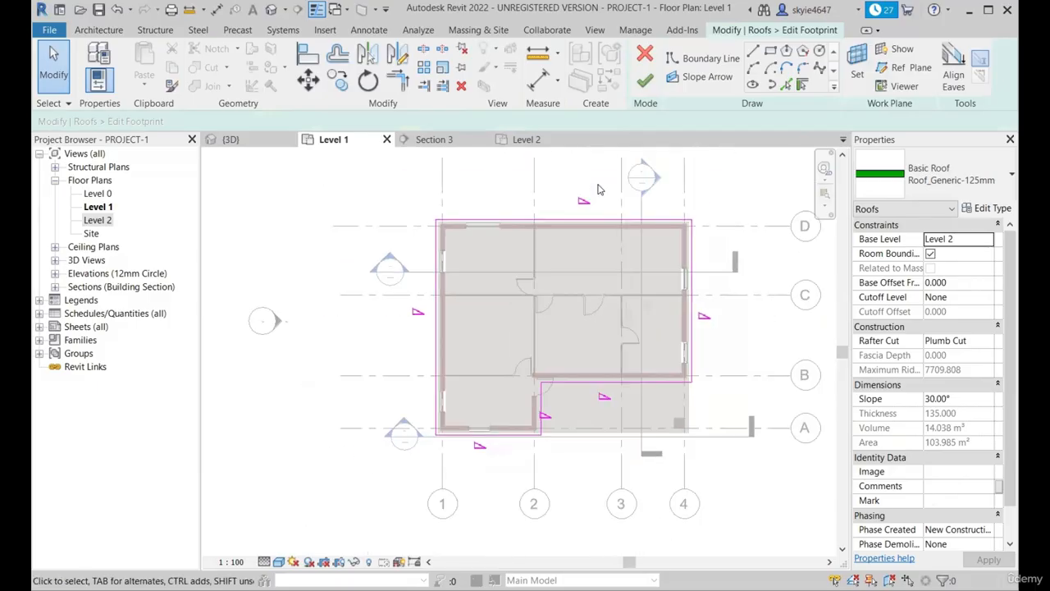
{"action": "scroll", "coordinate": [640, 386], "scroll_direction": "up", "scroll_amount": 2}
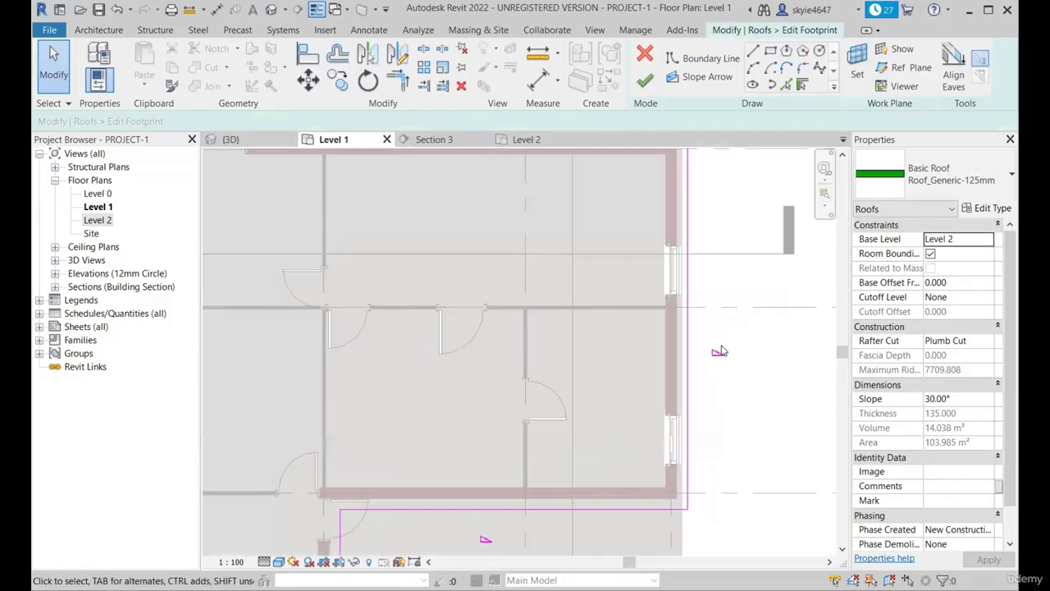
{"action": "scroll", "coordinate": [462, 451], "scroll_direction": "down", "scroll_amount": 2}
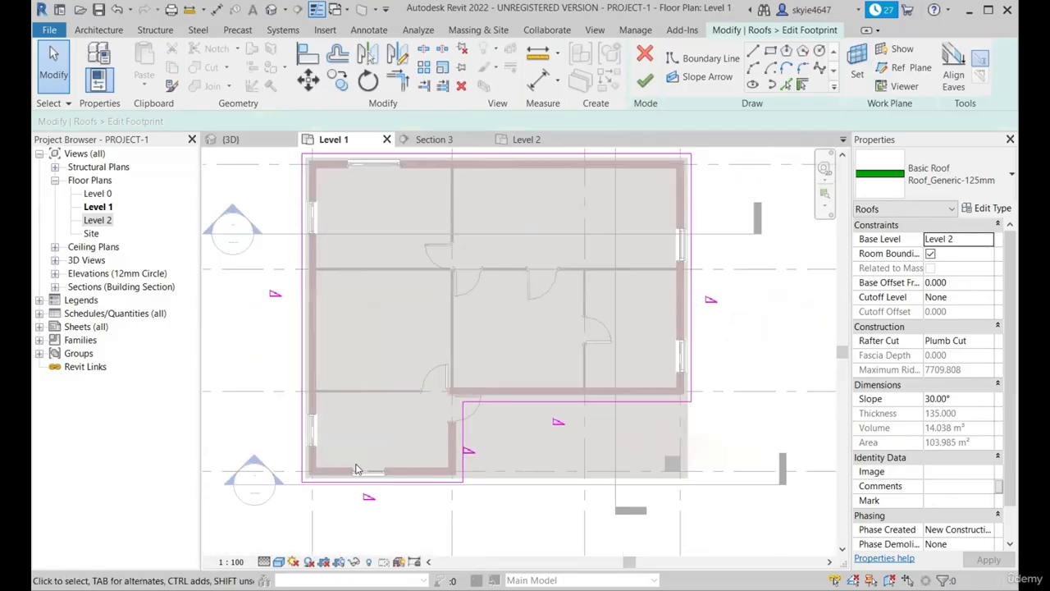
{"action": "scroll", "coordinate": [368, 491], "scroll_direction": "up", "scroll_amount": 3}
{"action": "scroll", "coordinate": [369, 474], "scroll_direction": "down", "scroll_amount": 3}
{"action": "scroll", "coordinate": [261, 223], "scroll_direction": "up", "scroll_amount": 4}
{"action": "scroll", "coordinate": [304, 338], "scroll_direction": "down", "scroll_amount": 3}
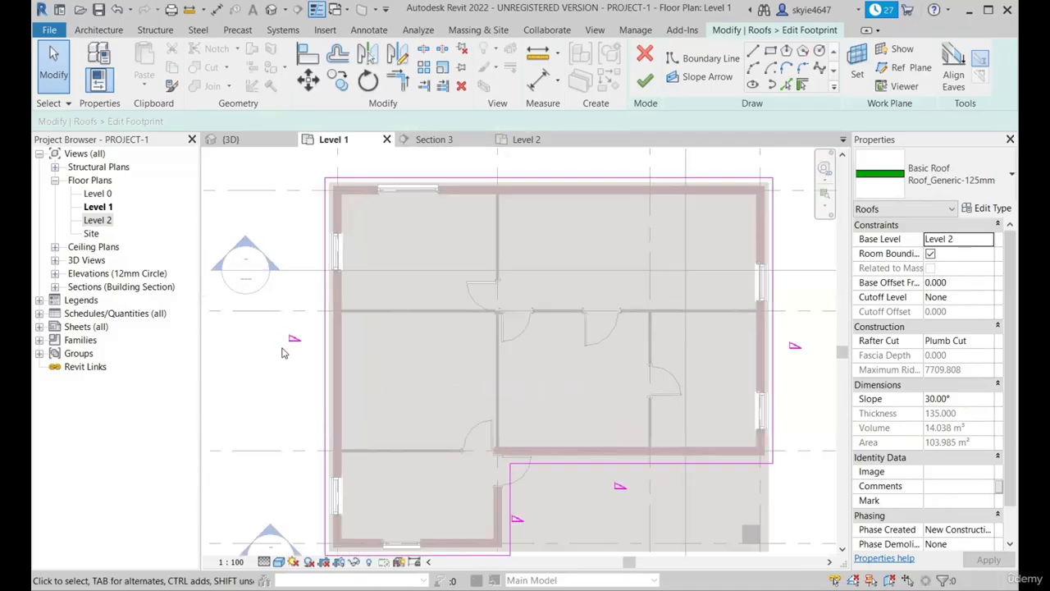
{"action": "scroll", "coordinate": [532, 371], "scroll_direction": "down", "scroll_amount": 1}
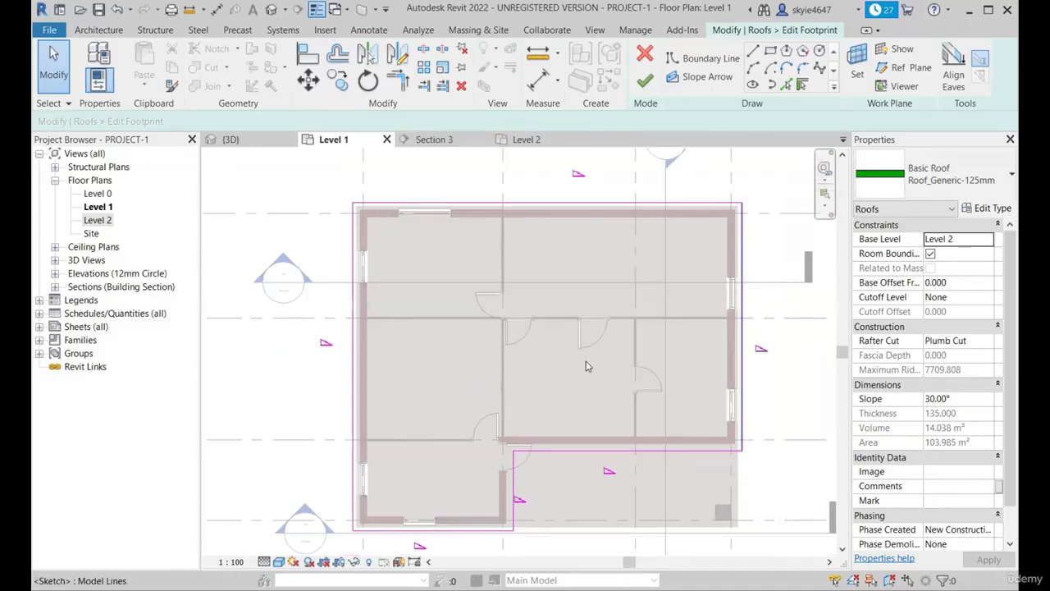
{"action": "scroll", "coordinate": [578, 178], "scroll_direction": "up", "scroll_amount": 1}
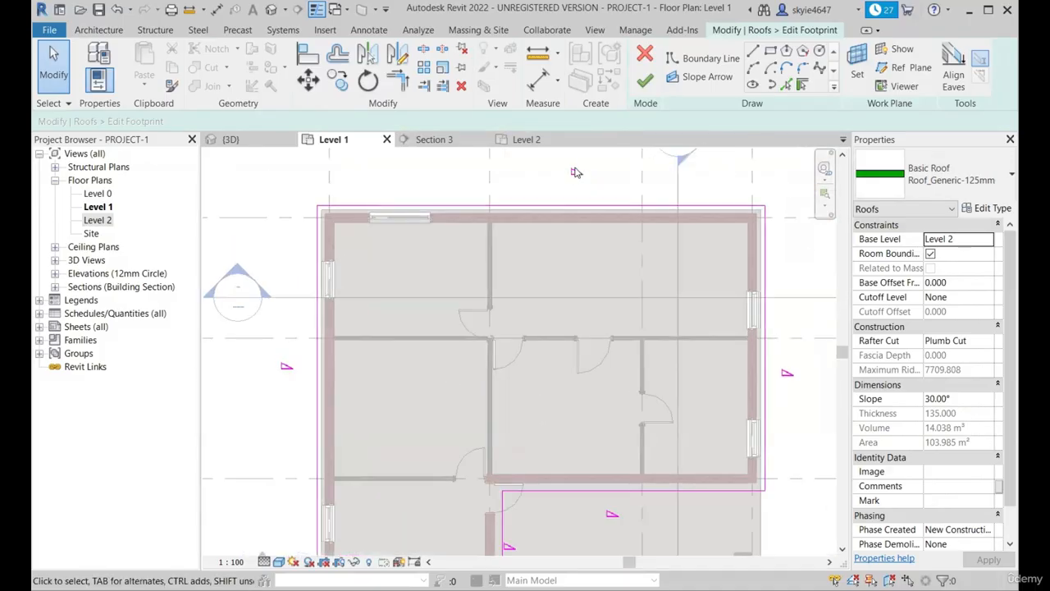
{"action": "scroll", "coordinate": [575, 178], "scroll_direction": "down", "scroll_amount": 2}
{"action": "scroll", "coordinate": [717, 326], "scroll_direction": "up", "scroll_amount": 3}
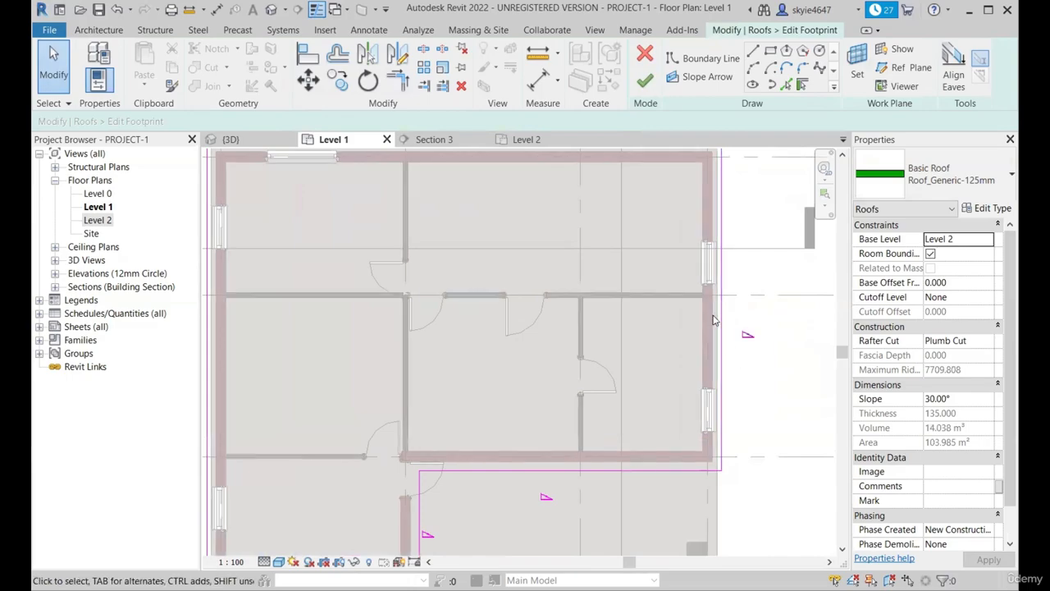
{"action": "scroll", "coordinate": [714, 318], "scroll_direction": "down", "scroll_amount": 2}
{"action": "scroll", "coordinate": [744, 333], "scroll_direction": "up", "scroll_amount": 3}
{"action": "scroll", "coordinate": [758, 348], "scroll_direction": "down", "scroll_amount": 2}
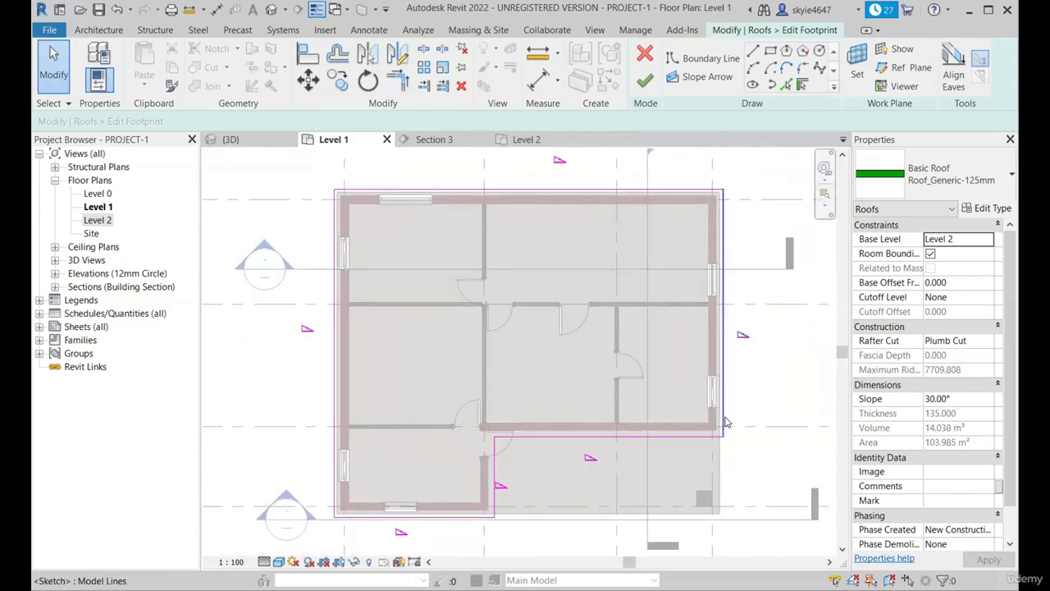
{"action": "scroll", "coordinate": [709, 299], "scroll_direction": "down", "scroll_amount": 2}
{"action": "scroll", "coordinate": [716, 329], "scroll_direction": "up", "scroll_amount": 2}
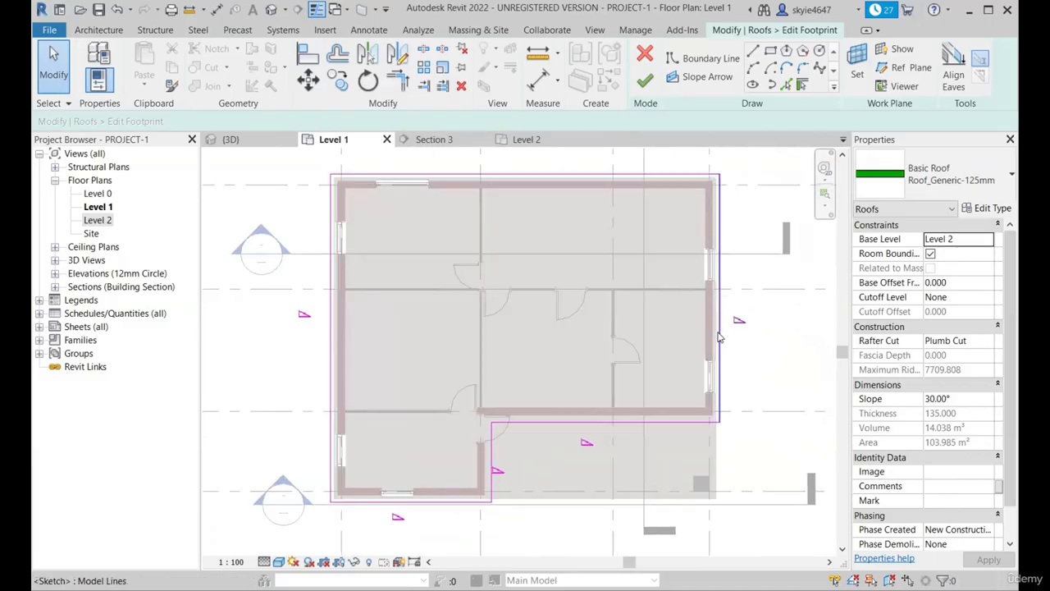
{"action": "scroll", "coordinate": [720, 330], "scroll_direction": "down", "scroll_amount": 2}
{"action": "scroll", "coordinate": [748, 292], "scroll_direction": "up", "scroll_amount": 2}
{"action": "scroll", "coordinate": [551, 275], "scroll_direction": "down", "scroll_amount": 1}
{"action": "scroll", "coordinate": [531, 207], "scroll_direction": "up", "scroll_amount": 1}
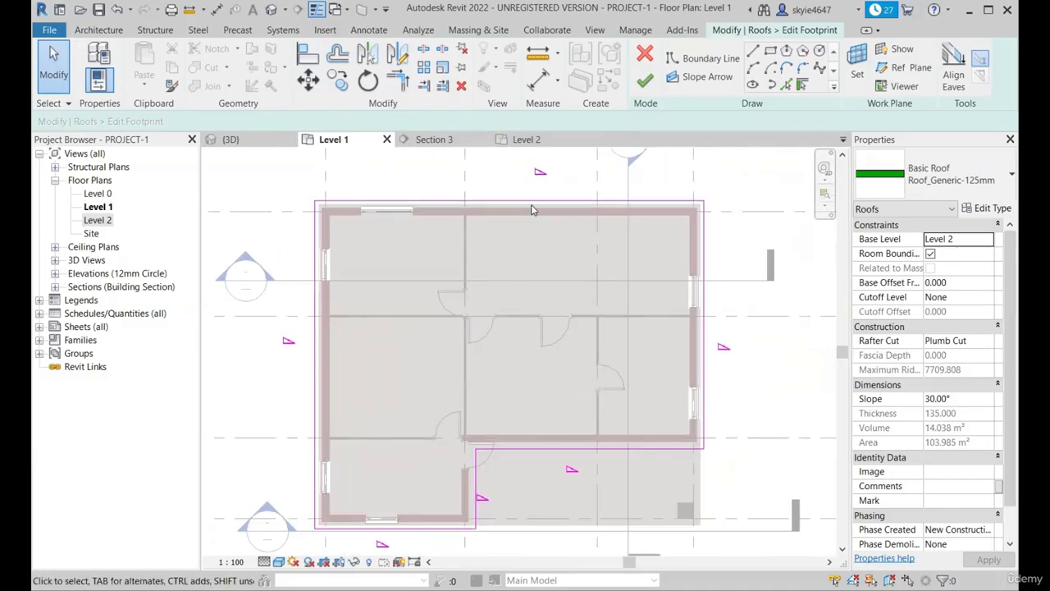
Step: Turn off Defines Slope for the boundary line along grid D and finish the roof footprint
{"action": "scroll", "coordinate": [534, 209], "scroll_direction": "up", "scroll_amount": 1}
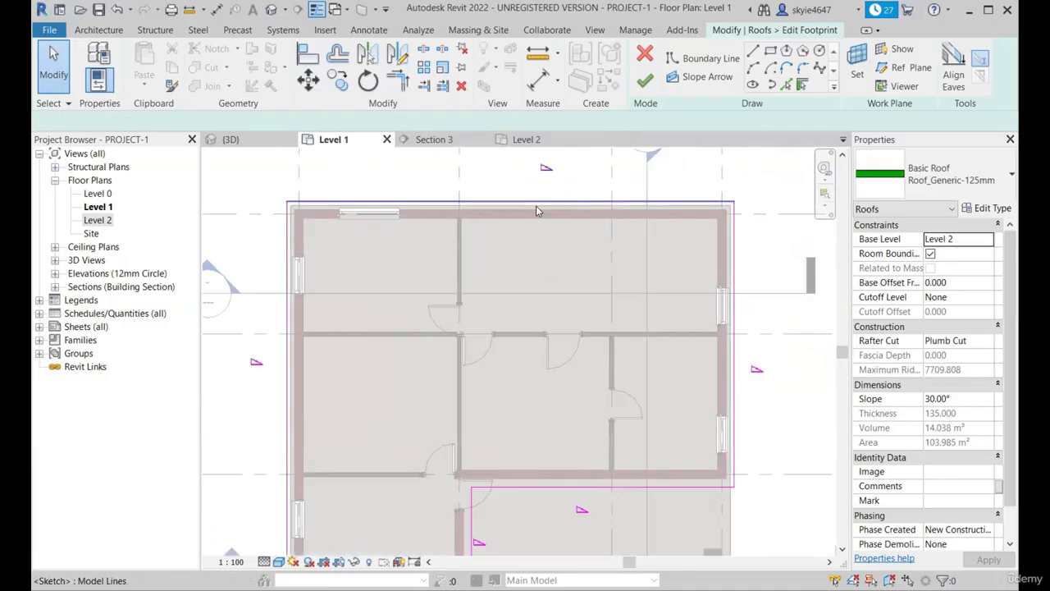
{"action": "left_click", "coordinate": [536, 205]}
{"action": "scroll", "coordinate": [558, 305], "scroll_direction": "down", "scroll_amount": 1}
{"action": "scroll", "coordinate": [587, 295], "scroll_direction": "down", "scroll_amount": 1}
{"action": "scroll", "coordinate": [677, 228], "scroll_direction": "up", "scroll_amount": 1}
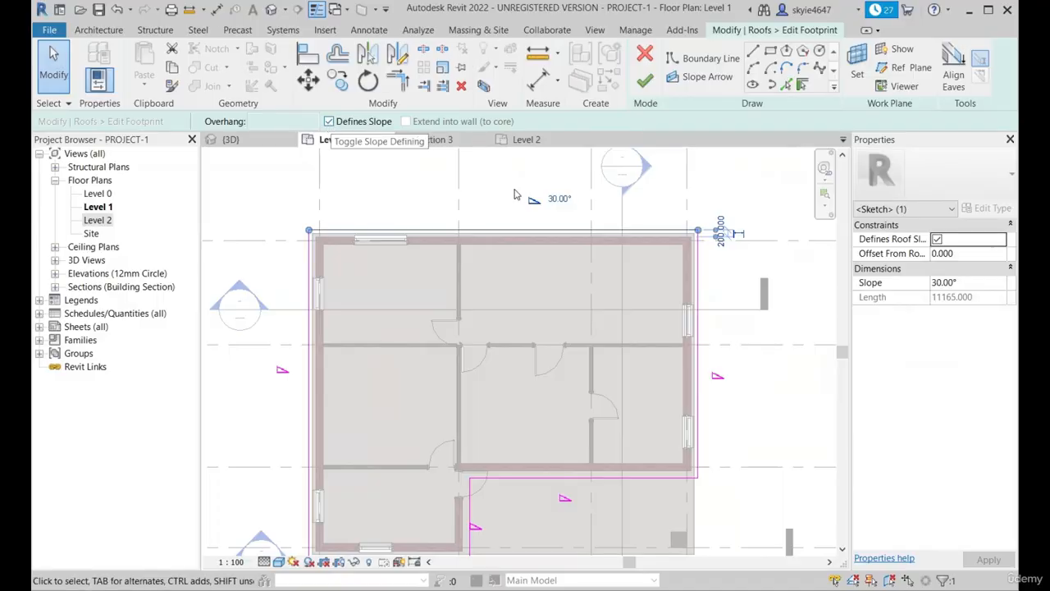
{"action": "left_click", "coordinate": [329, 121]}
{"action": "left_click", "coordinate": [379, 188]}
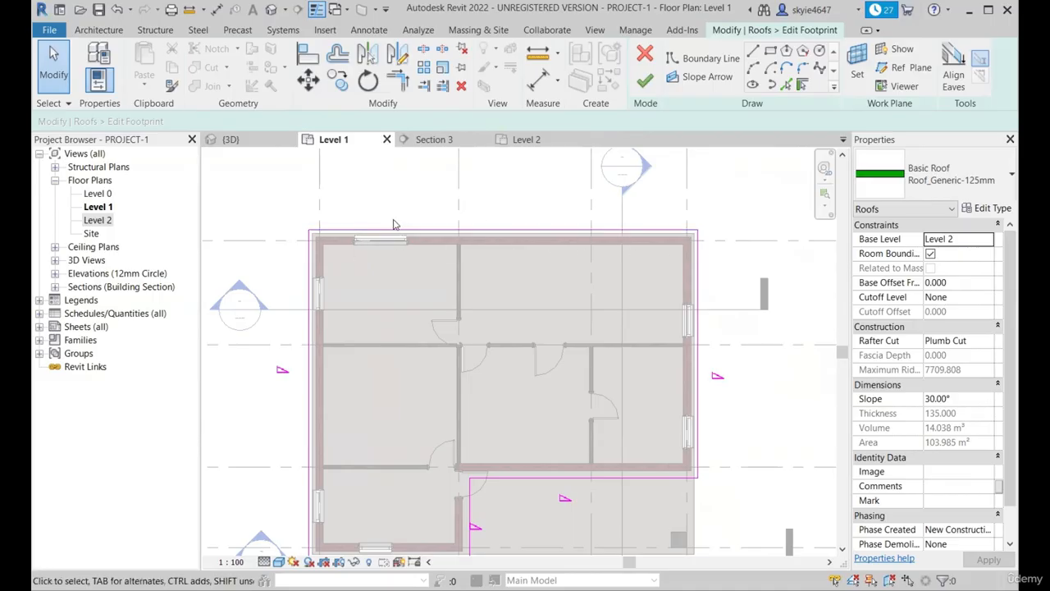
{"action": "scroll", "coordinate": [547, 230], "scroll_direction": "down", "scroll_amount": 2}
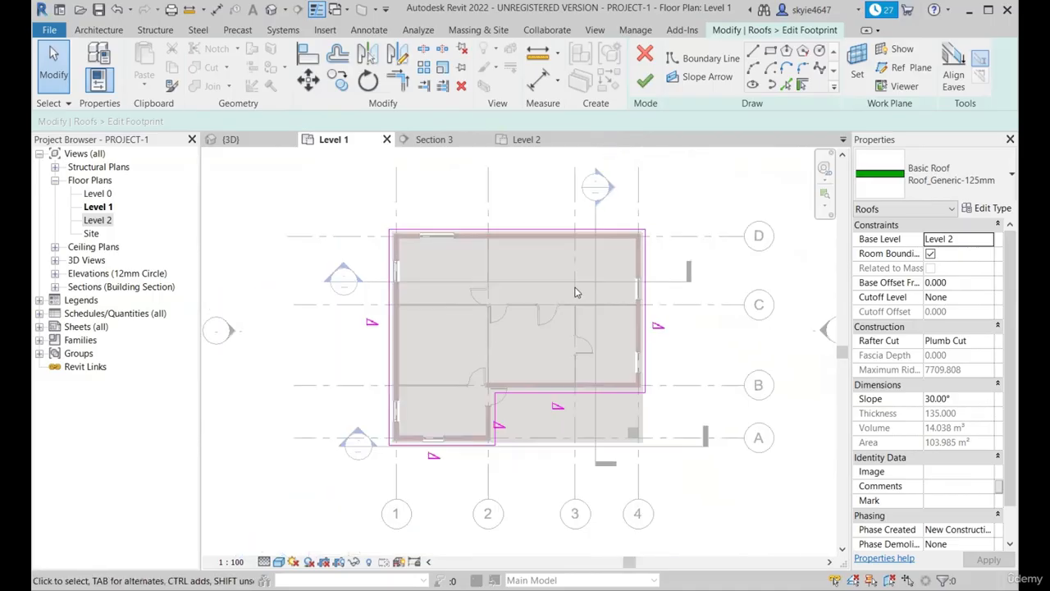
{"action": "left_click", "coordinate": [645, 80]}
Step: Examine the roof in 3D from several angles, focusing on its open end along grid D
{"action": "left_click", "coordinate": [226, 140]}
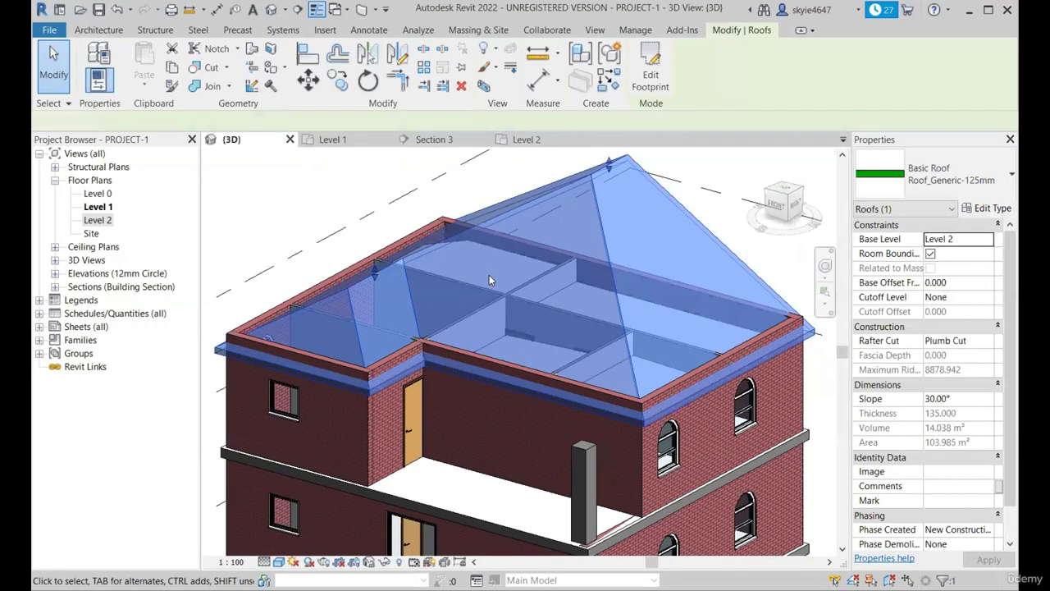
{"action": "middle_click_drag", "start_coordinate": [693, 295], "coordinate": [589, 286], "text": "shift"}
{"action": "scroll", "coordinate": [649, 315], "scroll_direction": "up", "scroll_amount": 2}
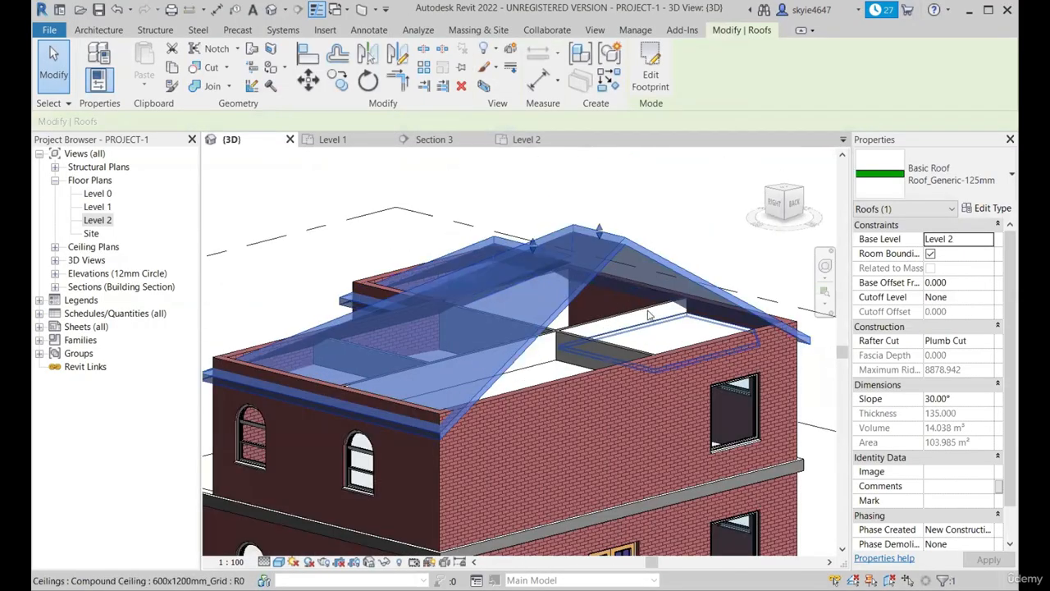
{"action": "scroll", "coordinate": [496, 299], "scroll_direction": "down", "scroll_amount": 3}
{"action": "middle_click_drag", "start_coordinate": [495, 299], "coordinate": [417, 279], "text": "shift"}
{"action": "scroll", "coordinate": [417, 279], "scroll_direction": "up", "scroll_amount": 2}
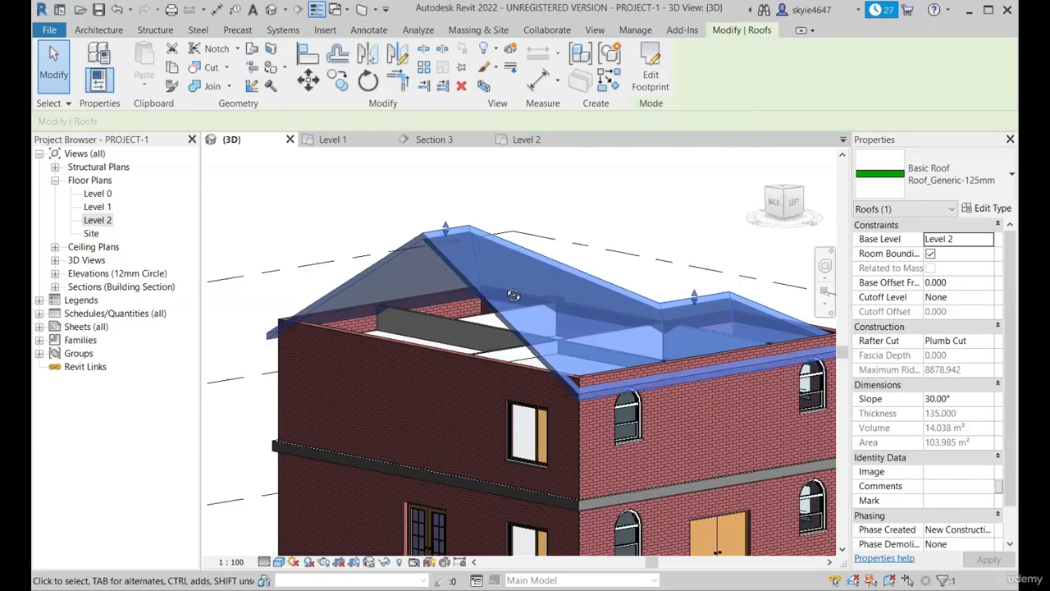
{"action": "scroll", "coordinate": [513, 295], "scroll_direction": "down", "scroll_amount": 1}
{"action": "middle_click_drag", "start_coordinate": [513, 296], "coordinate": [443, 216], "text": "shift"}
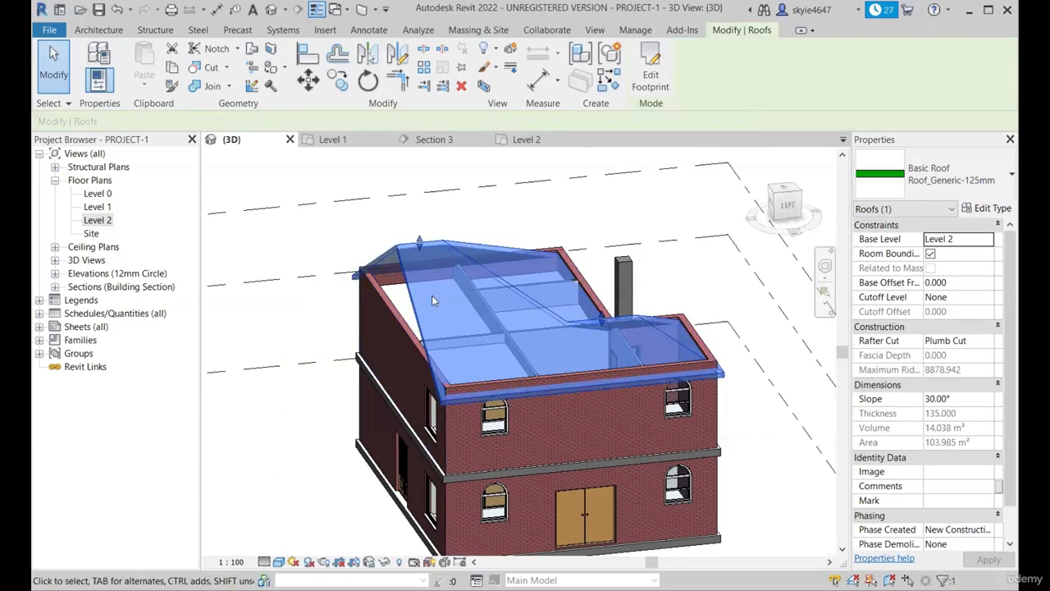
{"action": "middle_click_drag", "start_coordinate": [500, 296], "coordinate": [426, 291], "text": "shift"}
{"action": "scroll", "coordinate": [416, 294], "scroll_direction": "up", "scroll_amount": 3}
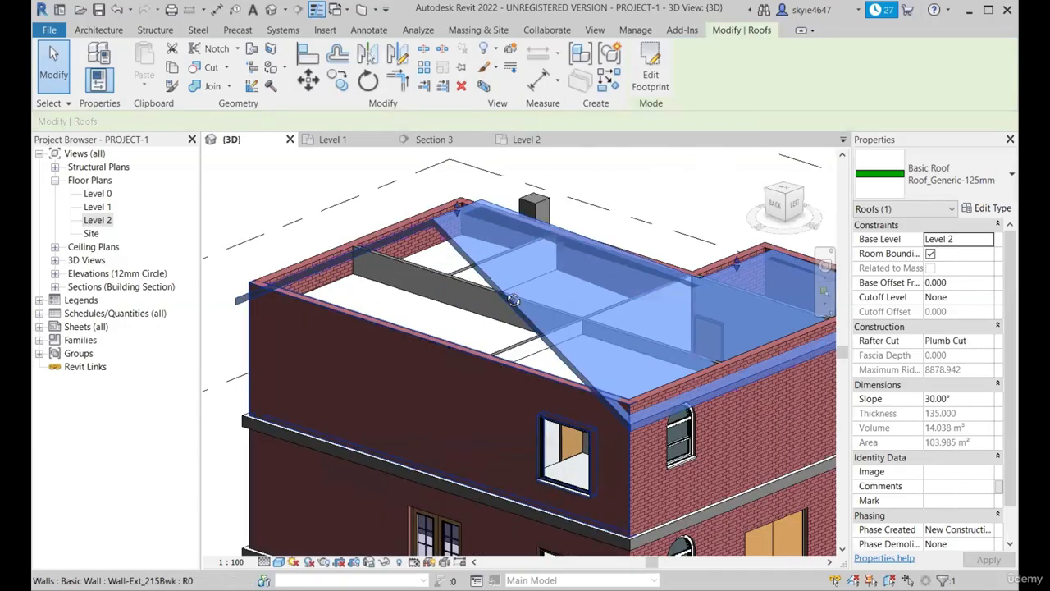
{"action": "scroll", "coordinate": [513, 300], "scroll_direction": "down", "scroll_amount": 3}
{"action": "middle_click_drag", "start_coordinate": [514, 300], "coordinate": [408, 219], "text": "shift"}
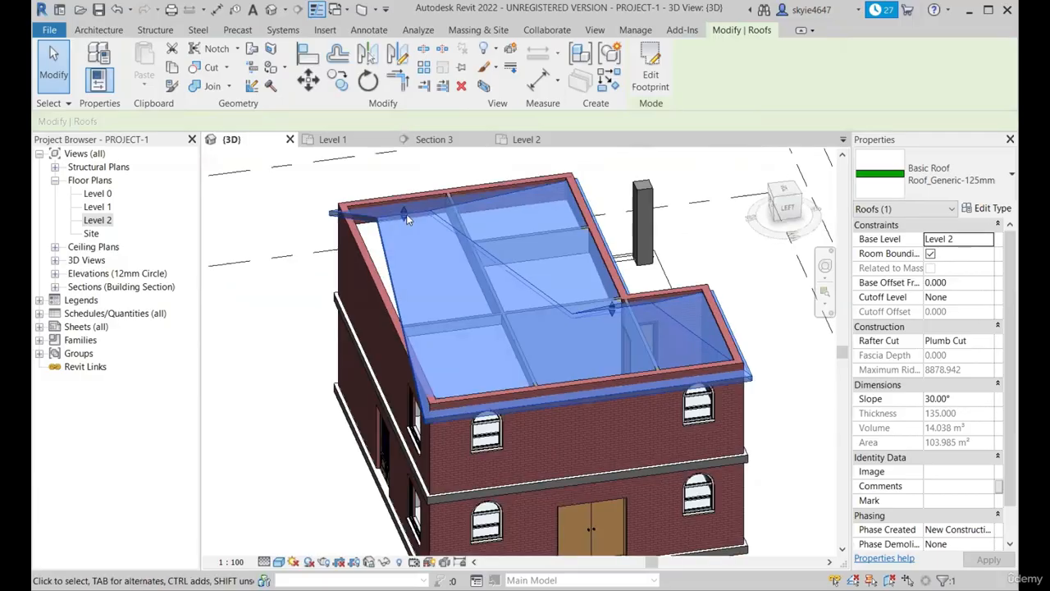
{"action": "scroll", "coordinate": [408, 219], "scroll_direction": "up", "scroll_amount": 2}
{"action": "scroll", "coordinate": [560, 263], "scroll_direction": "down", "scroll_amount": 4}
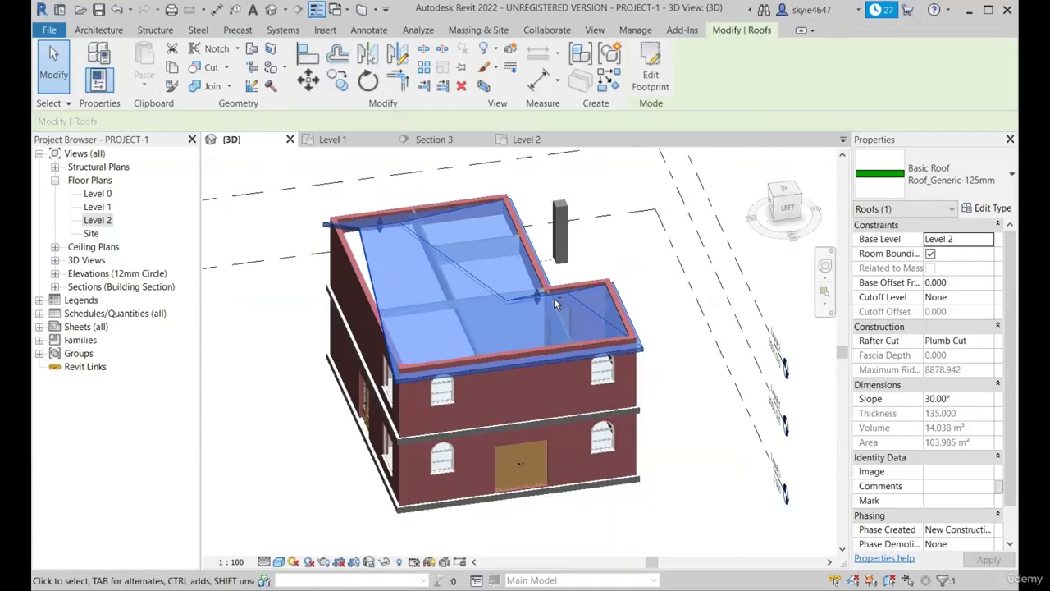
Step: Reopen the roof's footprint in the Level 1 plan, turn on Defines Slope for the boundary line along grid D, and finish editing
{"action": "middle_click_drag", "start_coordinate": [555, 305], "coordinate": [441, 141], "text": "shift"}
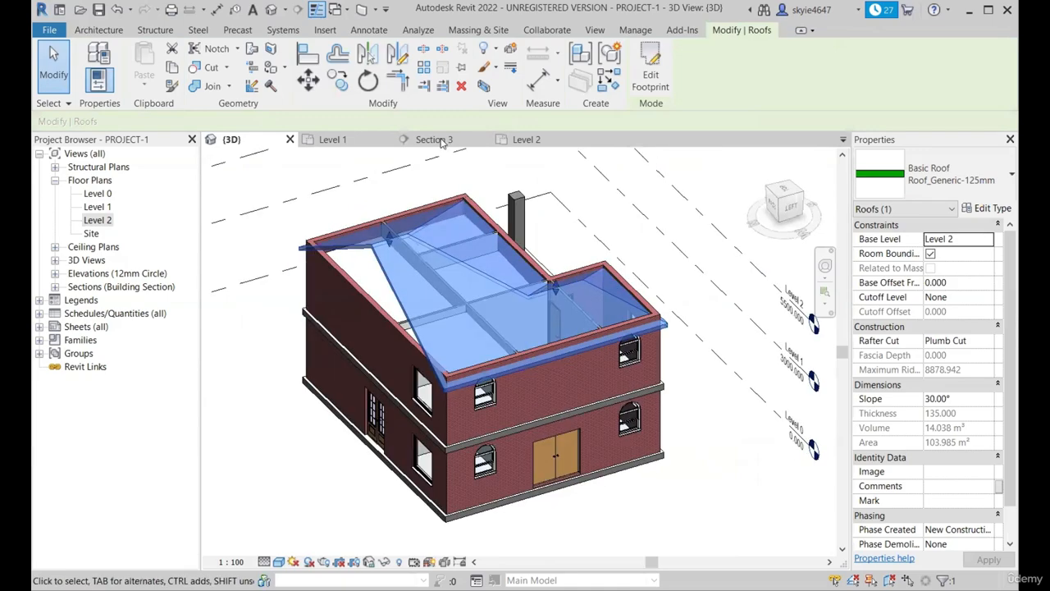
{"action": "left_click", "coordinate": [366, 145]}
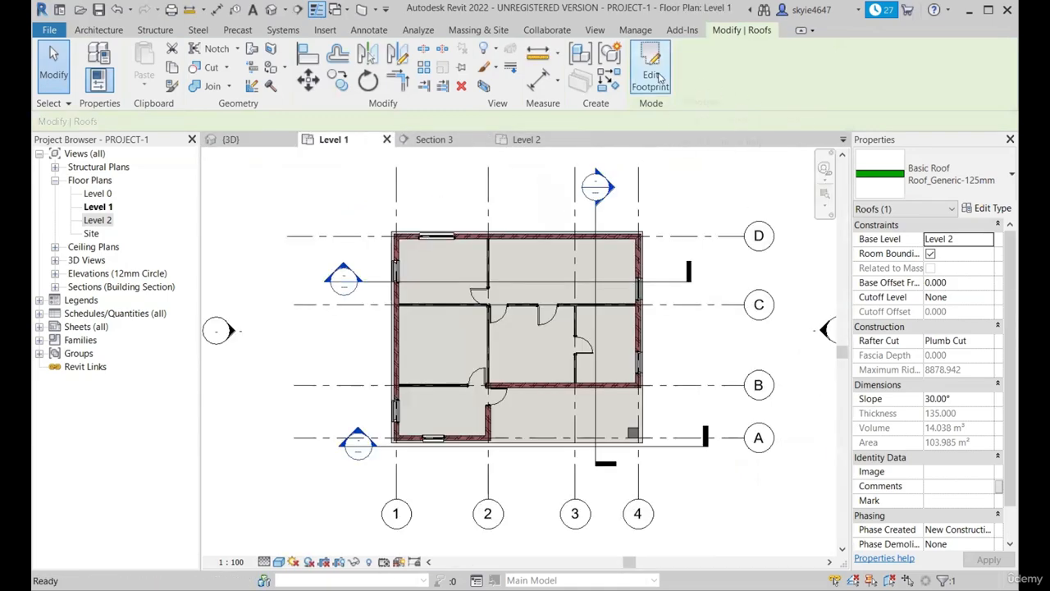
{"action": "left_click", "coordinate": [659, 77]}
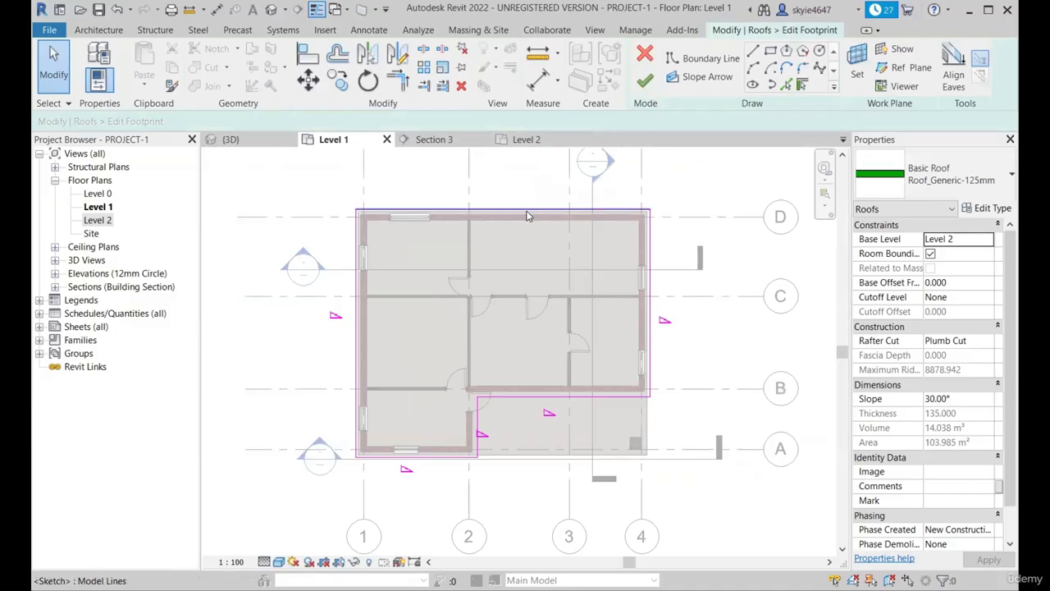
{"action": "left_click", "coordinate": [528, 216]}
{"action": "scroll", "coordinate": [529, 174], "scroll_direction": "up", "scroll_amount": 1}
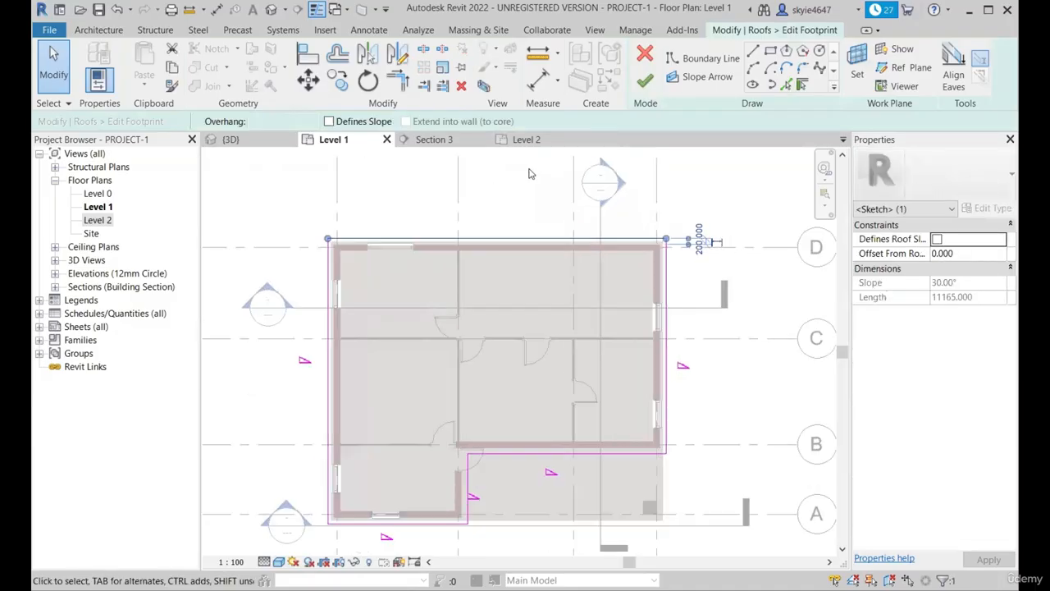
{"action": "scroll", "coordinate": [530, 174], "scroll_direction": "up", "scroll_amount": 1}
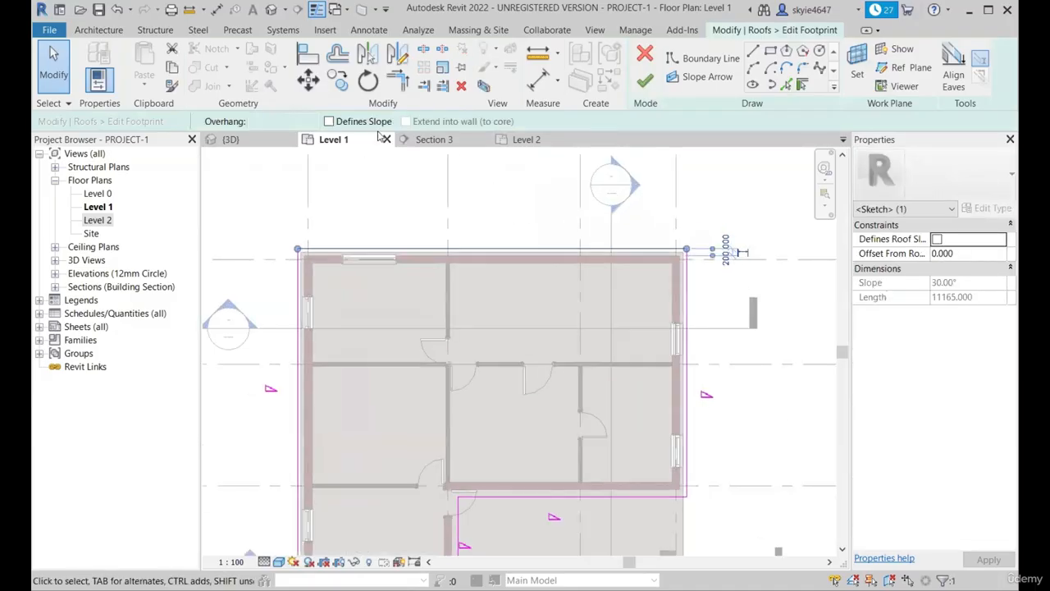
{"action": "left_click", "coordinate": [936, 238]}
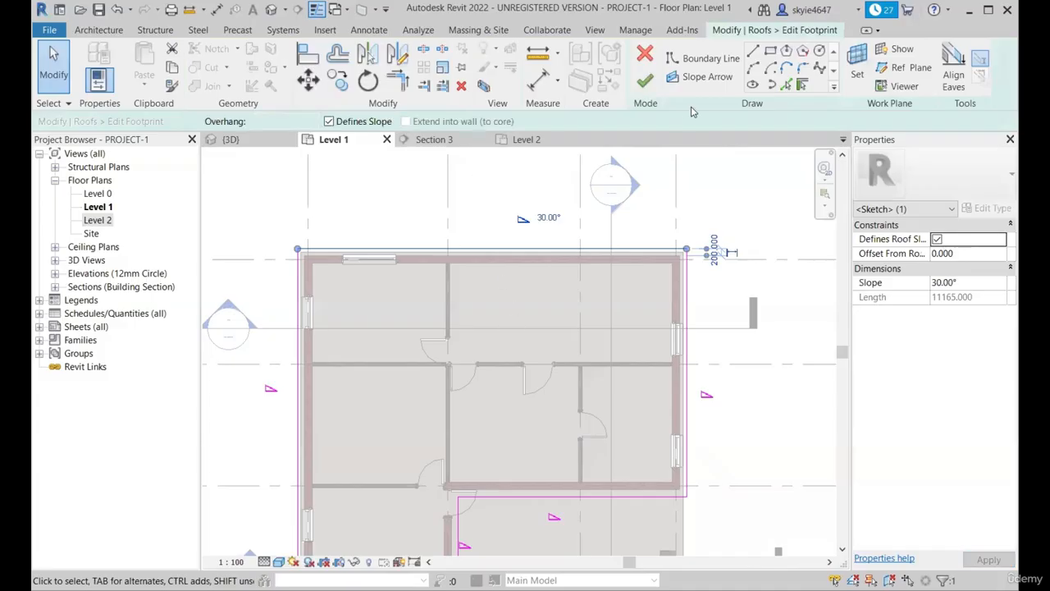
{"action": "left_click", "coordinate": [645, 81]}
Step: Examine the hipped roof in 3D from the side and from above, focusing on the end along grid D
{"action": "key", "text": "ctrl+Tab"}
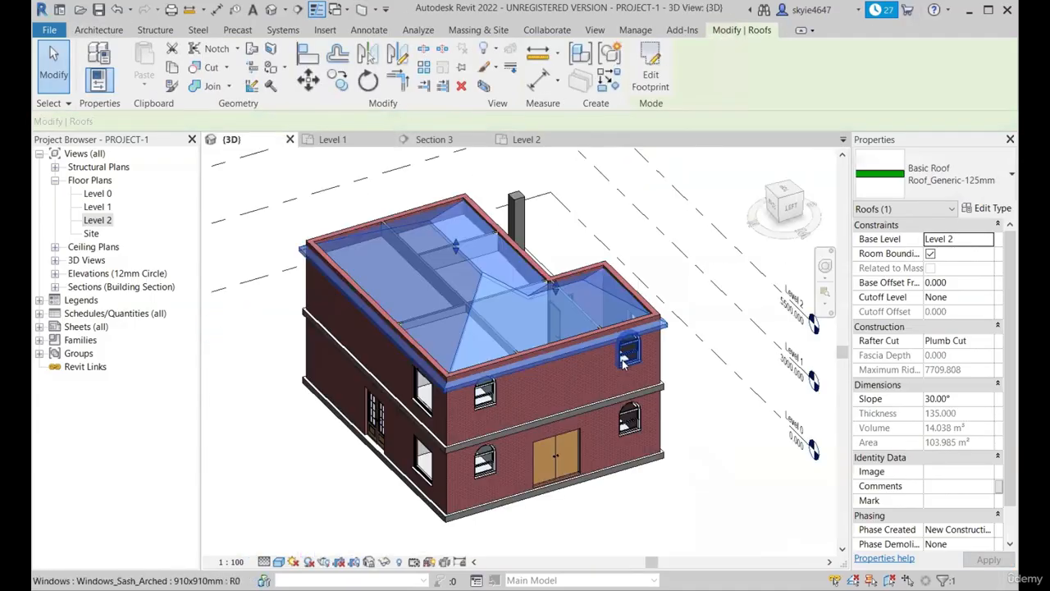
{"action": "middle_click_drag", "start_coordinate": [714, 404], "coordinate": [472, 313], "text": "shift"}
{"action": "scroll", "coordinate": [533, 321], "scroll_direction": "up", "scroll_amount": 2}
{"action": "middle_click_drag", "start_coordinate": [629, 317], "coordinate": [595, 343], "text": "shift"}
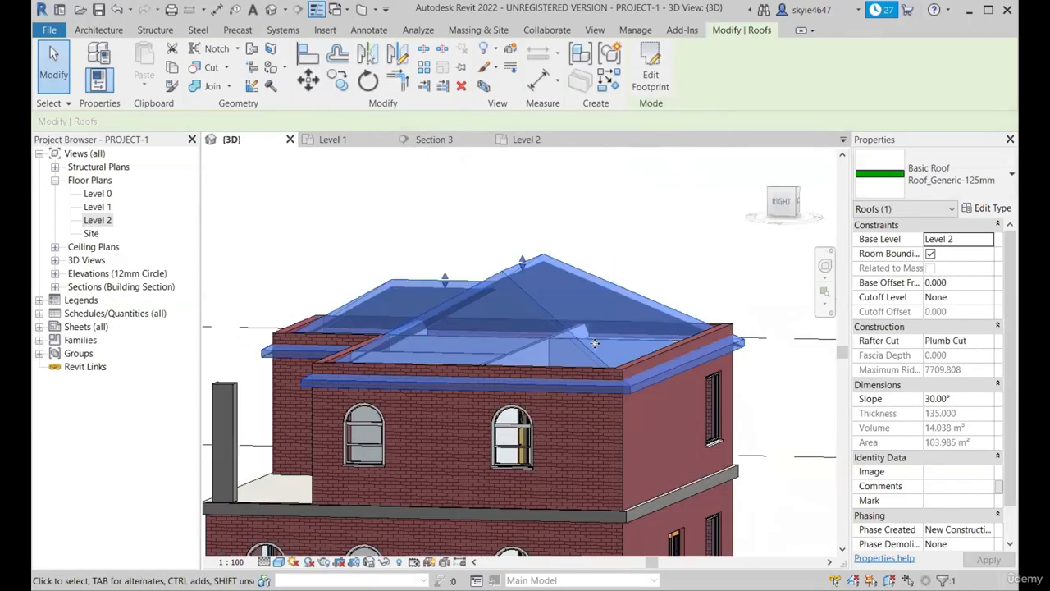
{"action": "middle_click_drag", "start_coordinate": [619, 272], "coordinate": [710, 401], "text": "shift"}
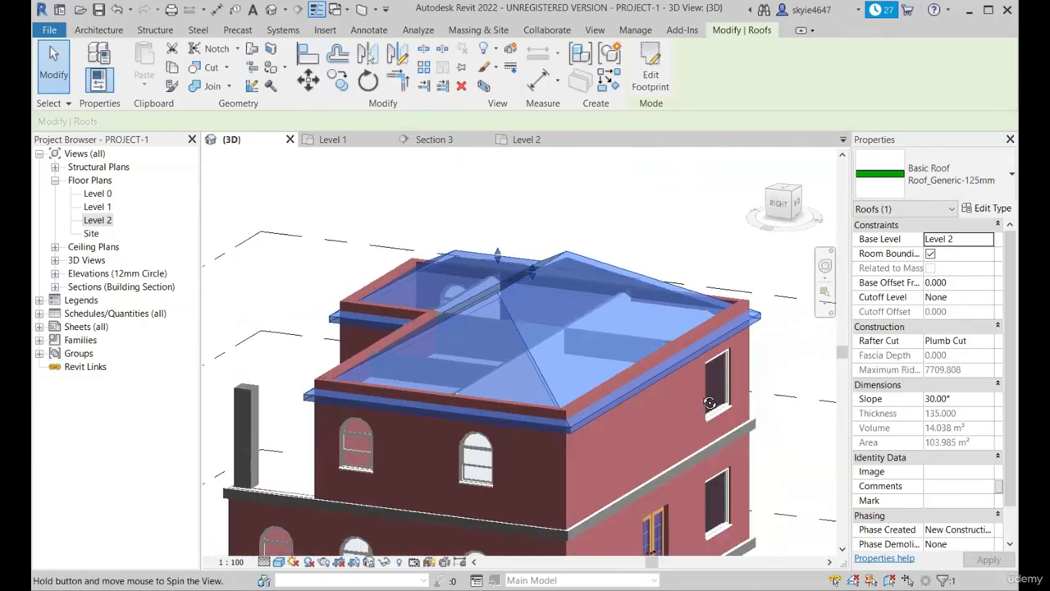
Step: Reopen the roof's footprint in the Level 1 plan and check the slope values of its individual boundary lines
{"action": "left_click", "coordinate": [371, 145]}
{"action": "left_click", "coordinate": [650, 76]}
{"action": "scroll", "coordinate": [519, 441], "scroll_direction": "down", "scroll_amount": 2}
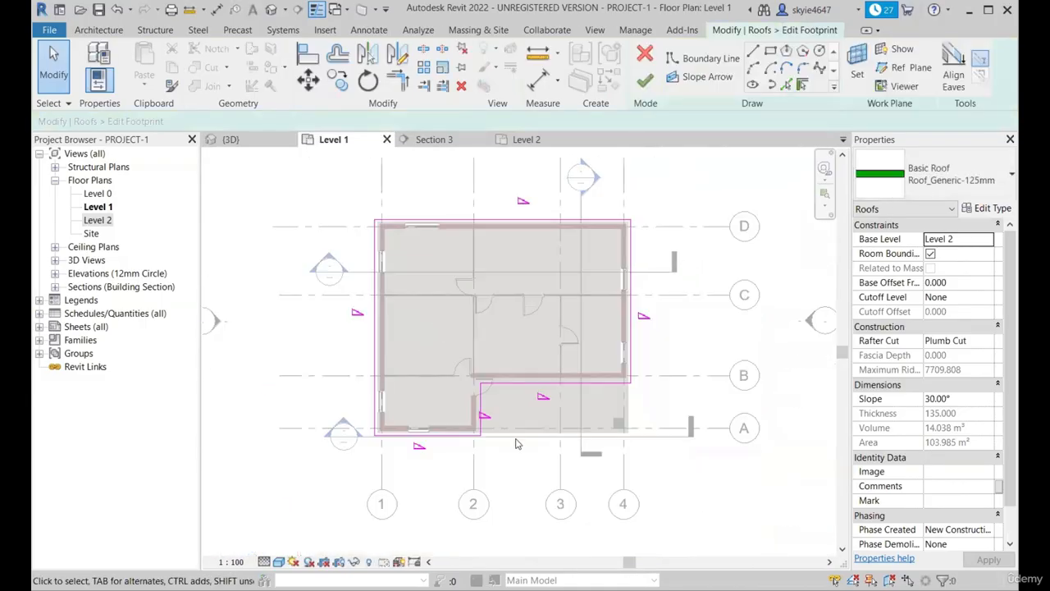
{"action": "scroll", "coordinate": [382, 281], "scroll_direction": "up", "scroll_amount": 1}
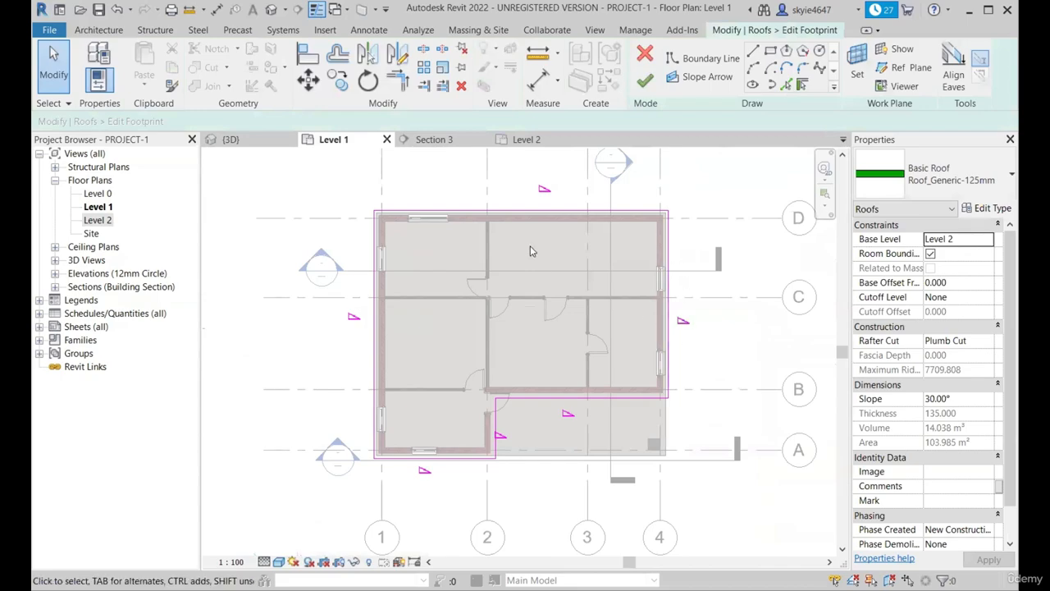
{"action": "left_click", "coordinate": [529, 216]}
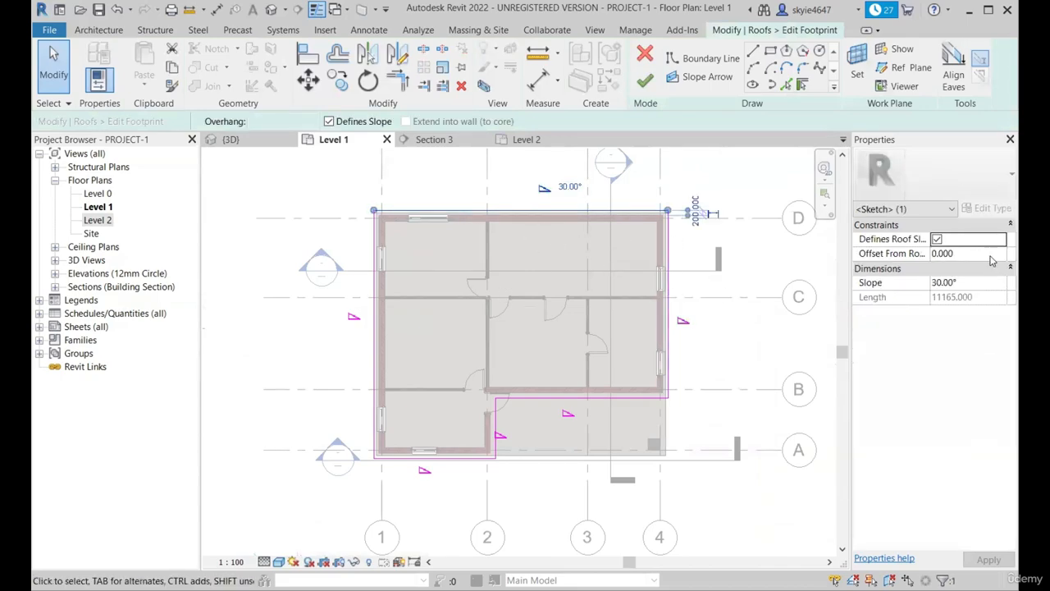
{"action": "left_click", "coordinate": [981, 285]}
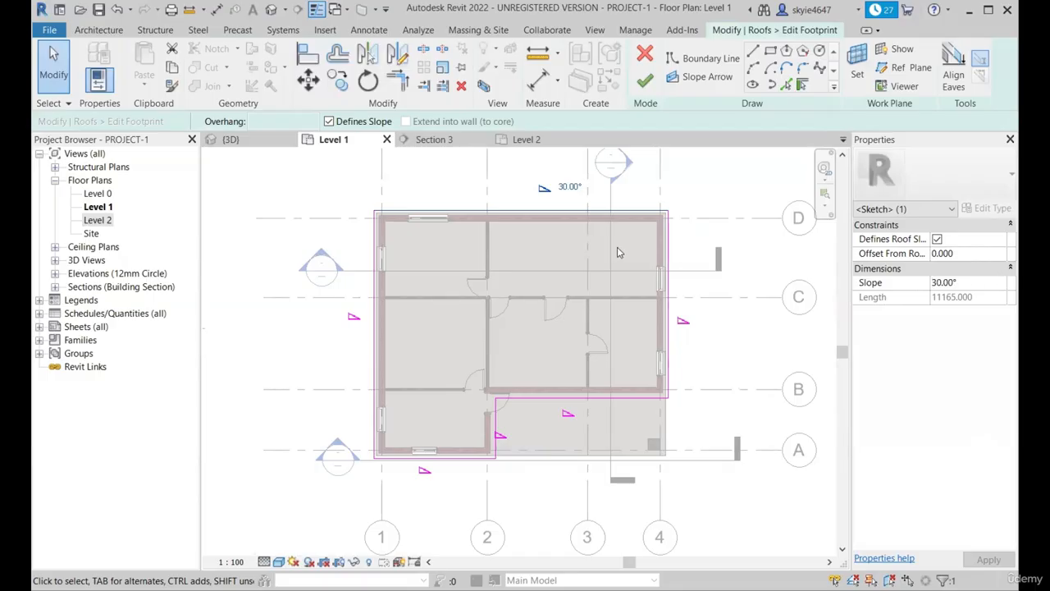
{"action": "left_click", "coordinate": [594, 399]}
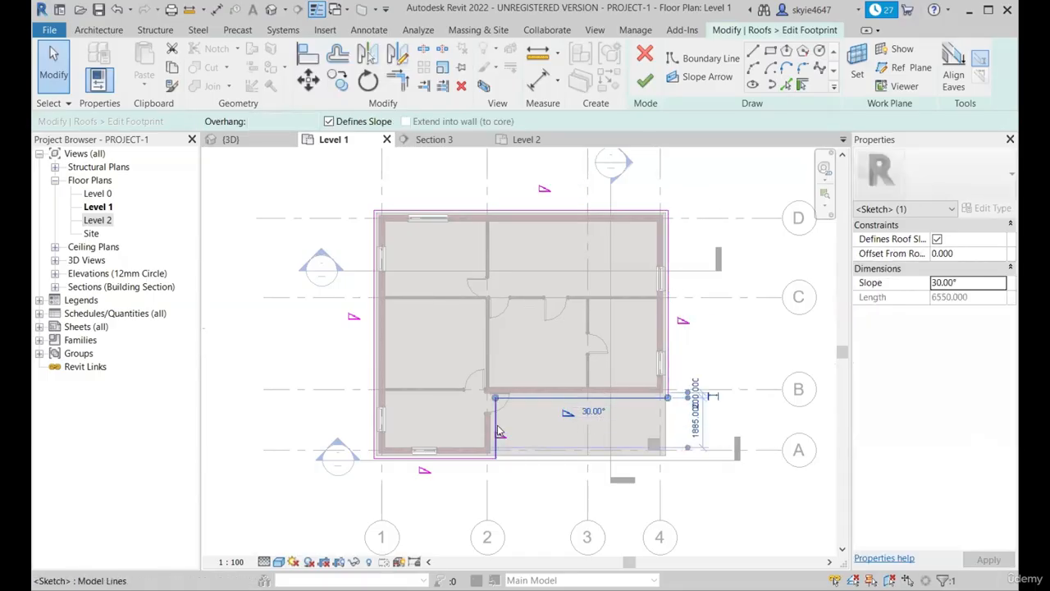
{"action": "left_click", "coordinate": [460, 457]}
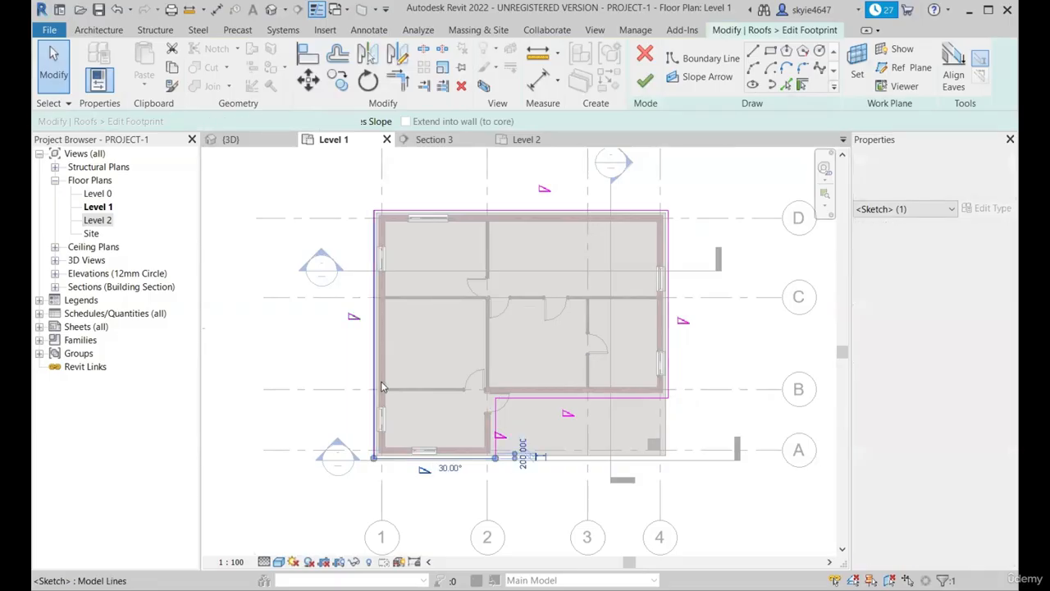
{"action": "left_click", "coordinate": [377, 384]}
{"action": "left_click", "coordinate": [723, 352]}
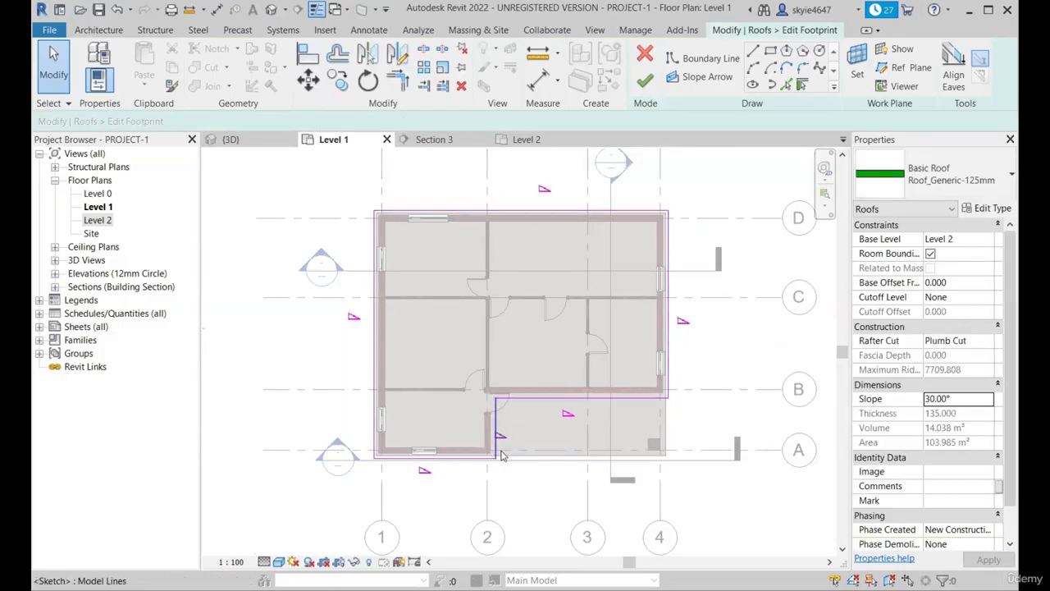
Step: Set the slope to 25° for the boundary line along grid D and 20° for the line along grid 4
{"action": "left_click", "coordinate": [554, 213]}
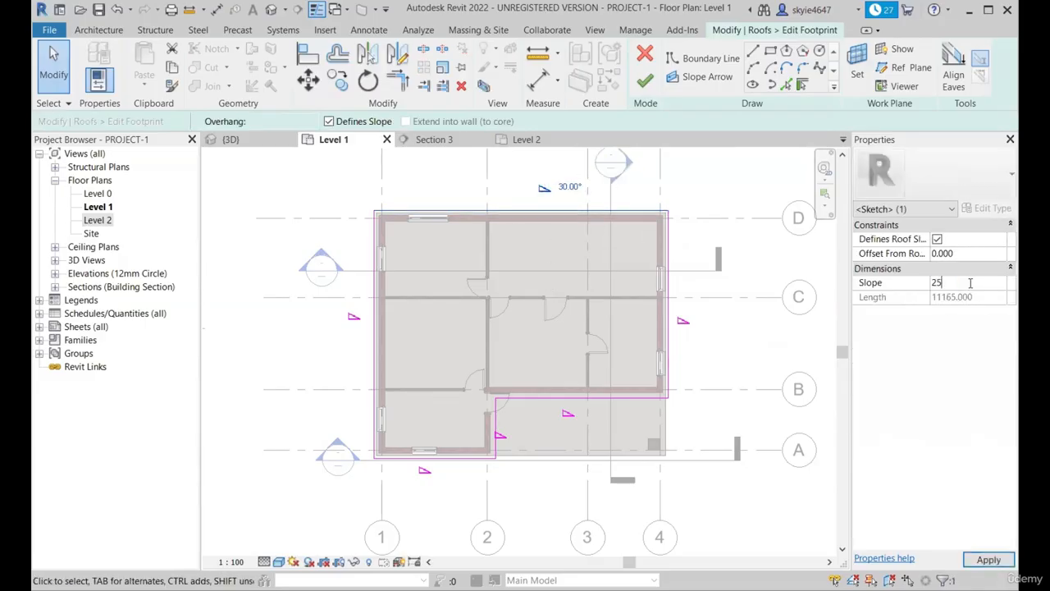
{"action": "key", "text": "Return"}
{"action": "left_click", "coordinate": [666, 310]}
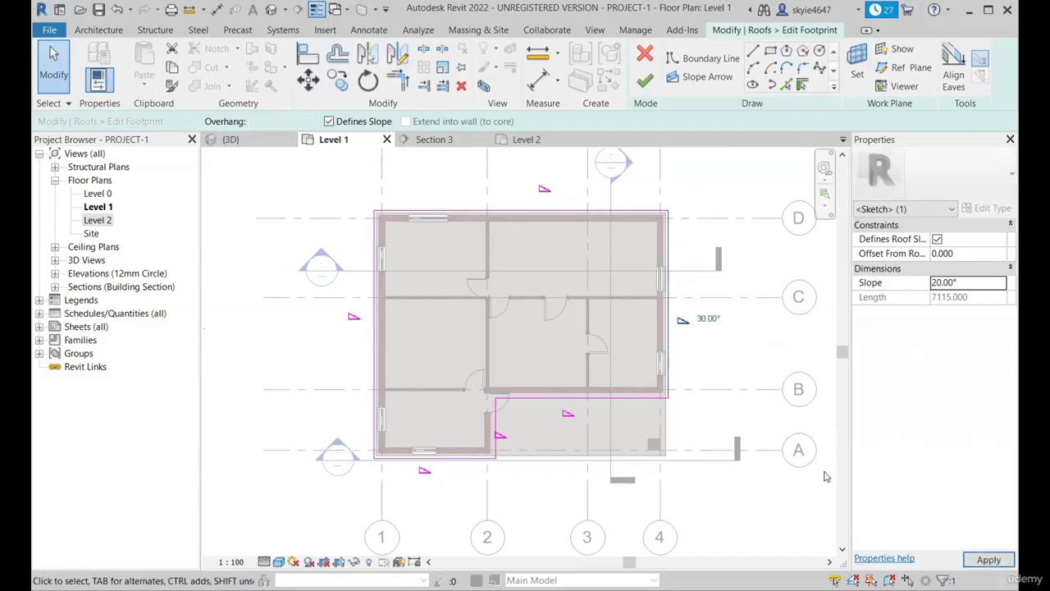
Step: Set the slope of the boundary line along grid B to 35°
{"action": "left_click", "coordinate": [592, 399]}
{"action": "key", "text": "Escape"}
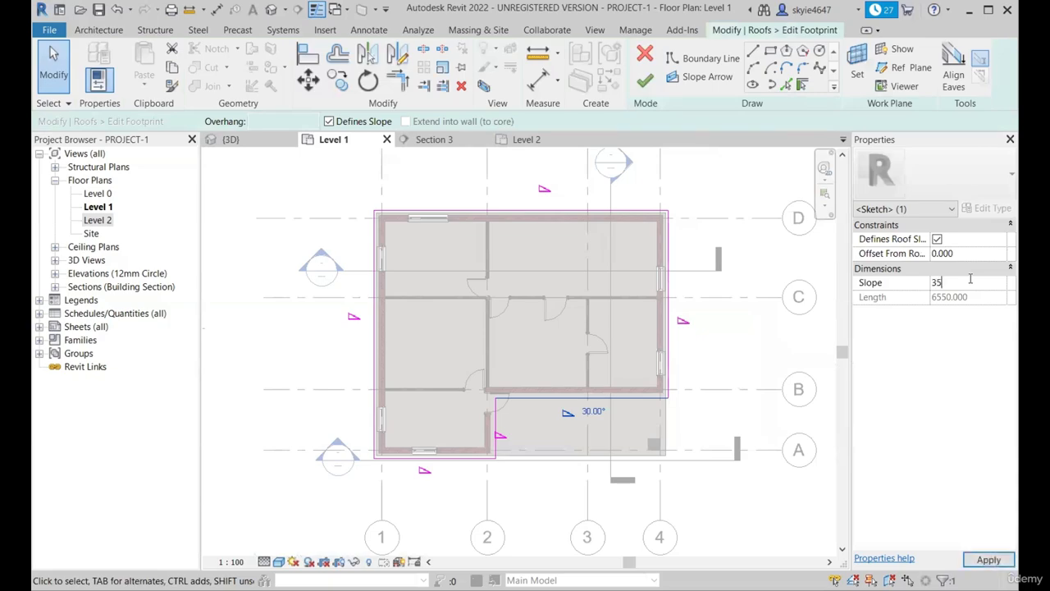
{"action": "key", "text": "Return"}
Step: Set the slope to 27° for the boundary line along grid A and 33° for the line along grid 1, and finish the footprint
{"action": "left_click", "coordinate": [494, 420]}
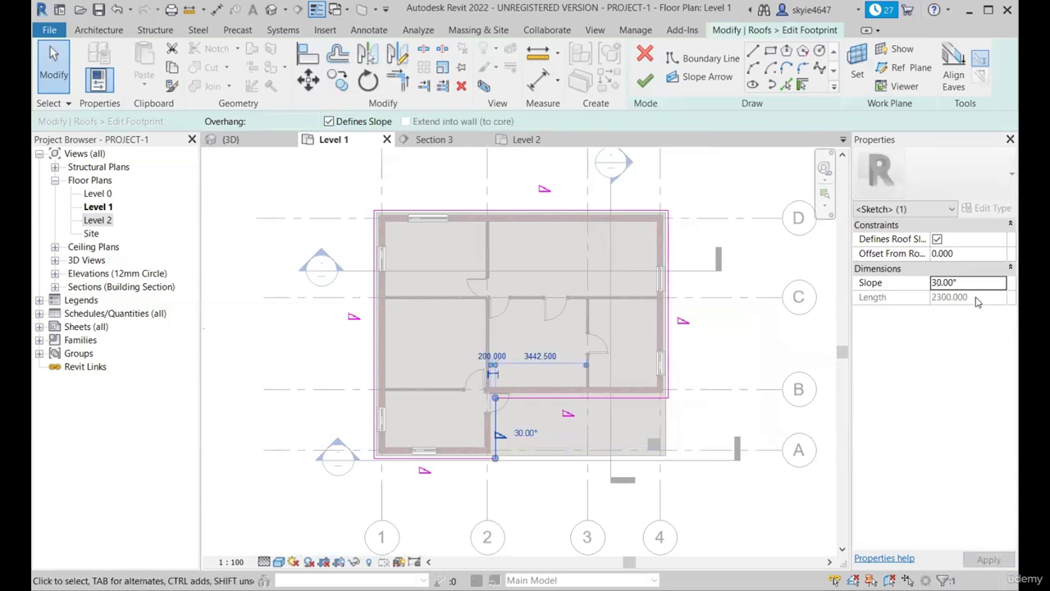
{"action": "left_click", "coordinate": [461, 459]}
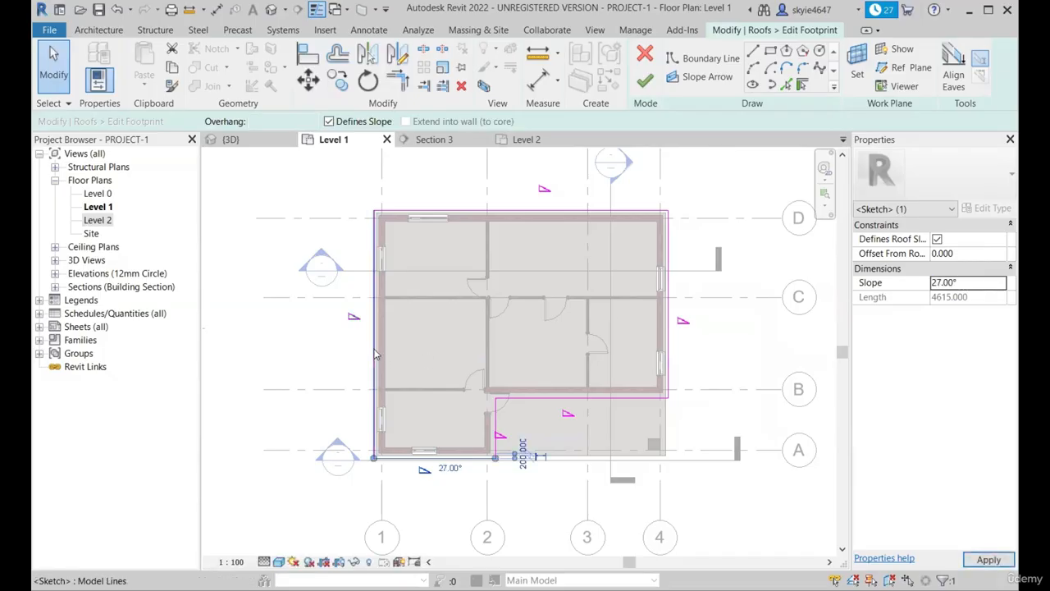
{"action": "left_click", "coordinate": [376, 187]}
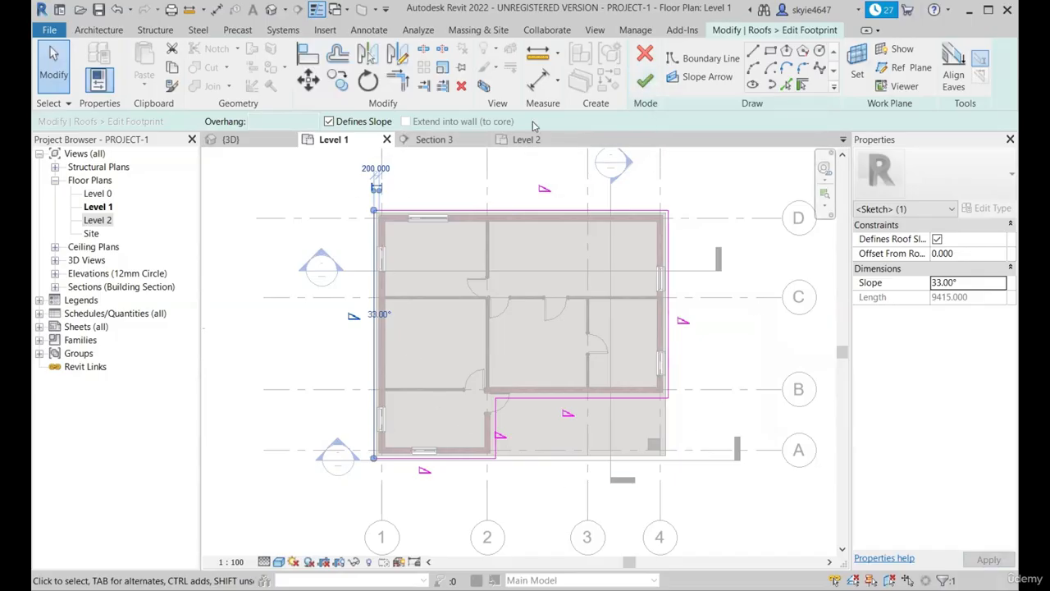
{"action": "left_click", "coordinate": [647, 80]}
Step: Examine the roof in 3D from all sides, comparing how its faces, hips and ridges meet with the differing edge slopes
{"action": "left_click", "coordinate": [228, 140]}
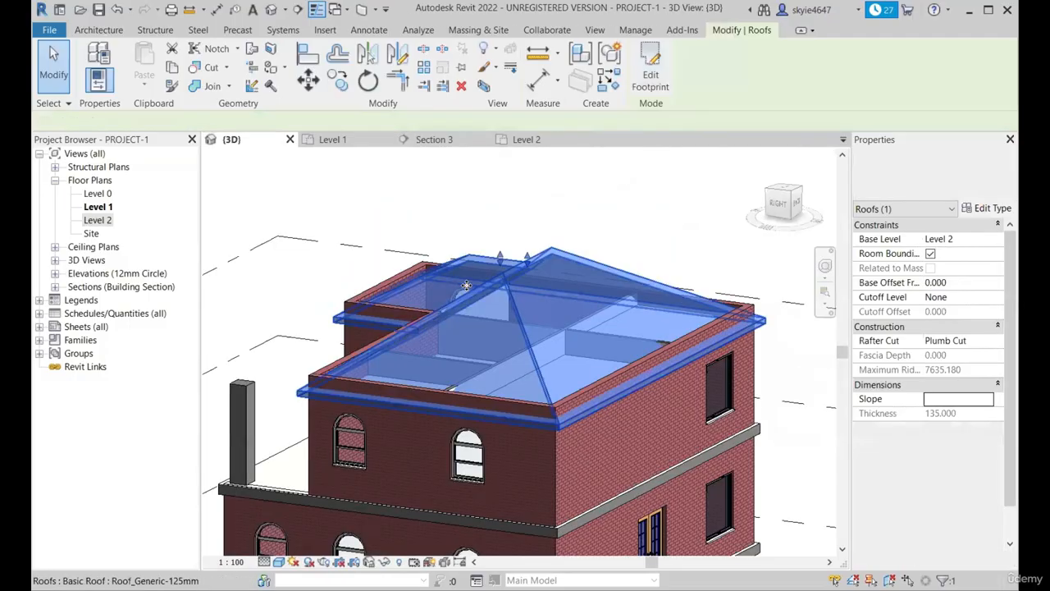
{"action": "middle_click_drag", "start_coordinate": [466, 285], "coordinate": [463, 316], "text": "shift"}
{"action": "middle_click_drag", "start_coordinate": [603, 331], "coordinate": [435, 250], "text": "shift"}
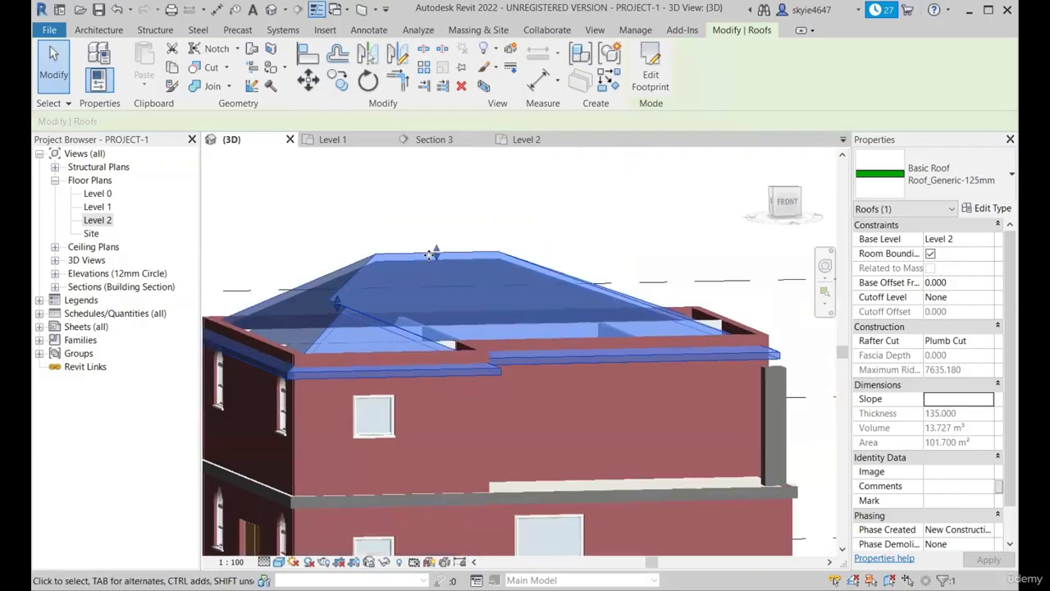
{"action": "left_click", "coordinate": [623, 236]}
{"action": "middle_click_drag", "start_coordinate": [629, 236], "coordinate": [520, 263], "text": "shift"}
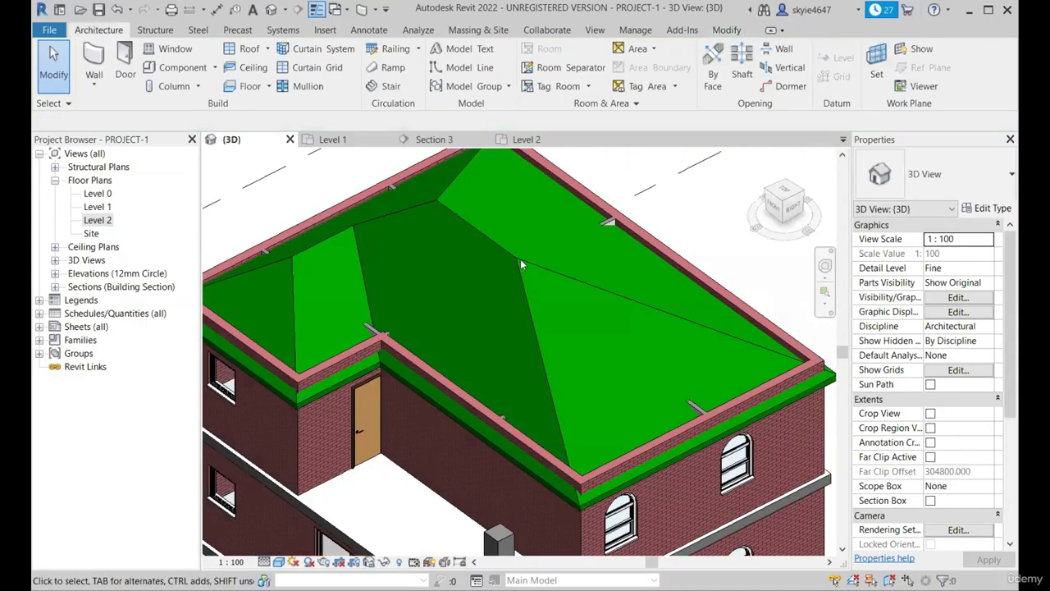
{"action": "middle_click_drag", "start_coordinate": [575, 311], "coordinate": [587, 268], "text": "shift"}
{"action": "scroll", "coordinate": [485, 313], "scroll_direction": "down", "scroll_amount": 2}
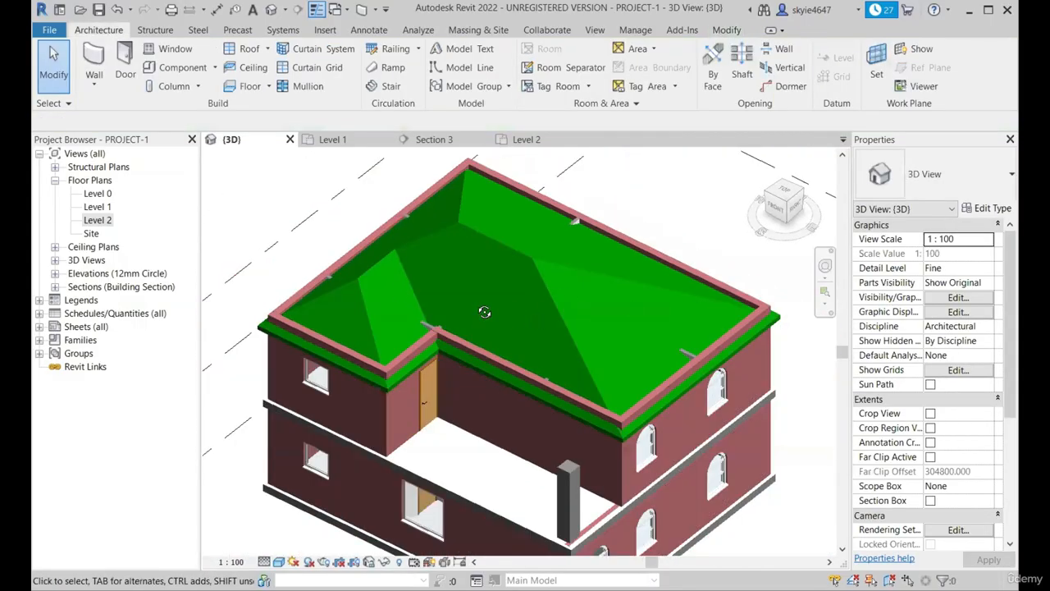
{"action": "middle_click_drag", "start_coordinate": [485, 313], "coordinate": [688, 310], "text": "shift"}
{"action": "scroll", "coordinate": [622, 319], "scroll_direction": "up", "scroll_amount": 2}
{"action": "scroll", "coordinate": [656, 295], "scroll_direction": "up", "scroll_amount": 2}
{"action": "scroll", "coordinate": [688, 310], "scroll_direction": "down", "scroll_amount": 3}
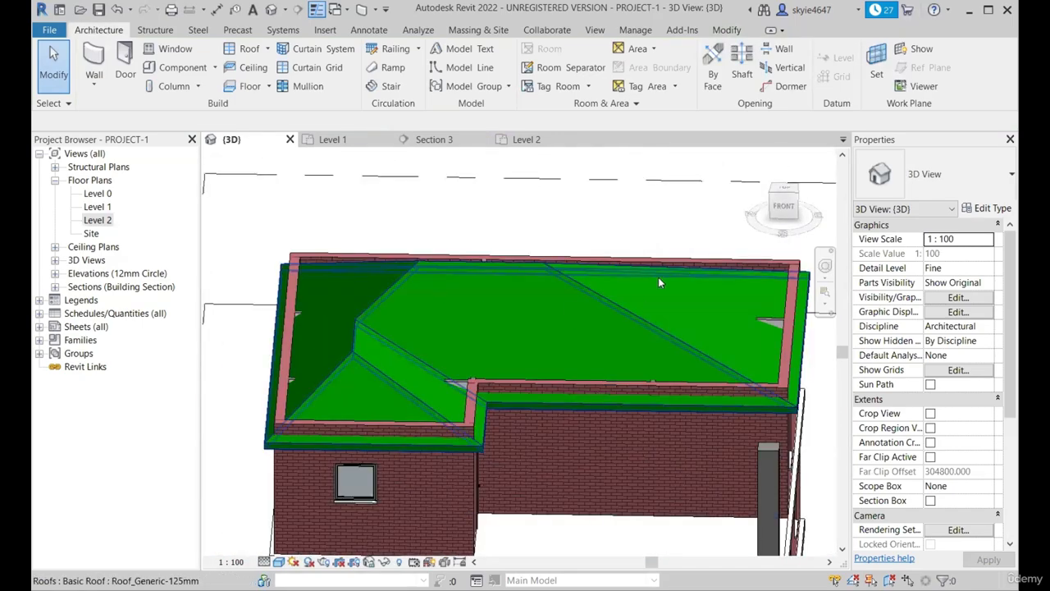
{"action": "middle_click_drag", "start_coordinate": [658, 277], "coordinate": [623, 285], "text": "shift"}
{"action": "middle_click_drag", "start_coordinate": [568, 376], "coordinate": [480, 369], "text": "shift"}
{"action": "scroll", "coordinate": [349, 295], "scroll_direction": "up", "scroll_amount": 2}
{"action": "scroll", "coordinate": [349, 299], "scroll_direction": "down", "scroll_amount": 2}
{"action": "scroll", "coordinate": [615, 341], "scroll_direction": "down", "scroll_amount": 2}
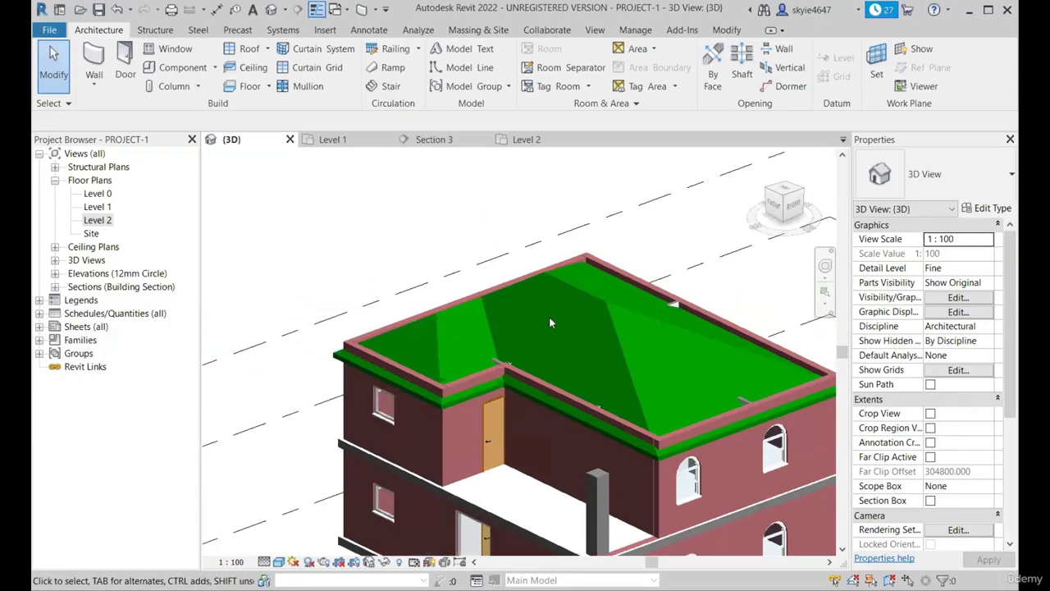
{"action": "scroll", "coordinate": [549, 317], "scroll_direction": "up", "scroll_amount": 2}
{"action": "middle_click_drag", "start_coordinate": [449, 313], "coordinate": [577, 326], "text": "shift"}
{"action": "scroll", "coordinate": [604, 283], "scroll_direction": "down", "scroll_amount": 2}
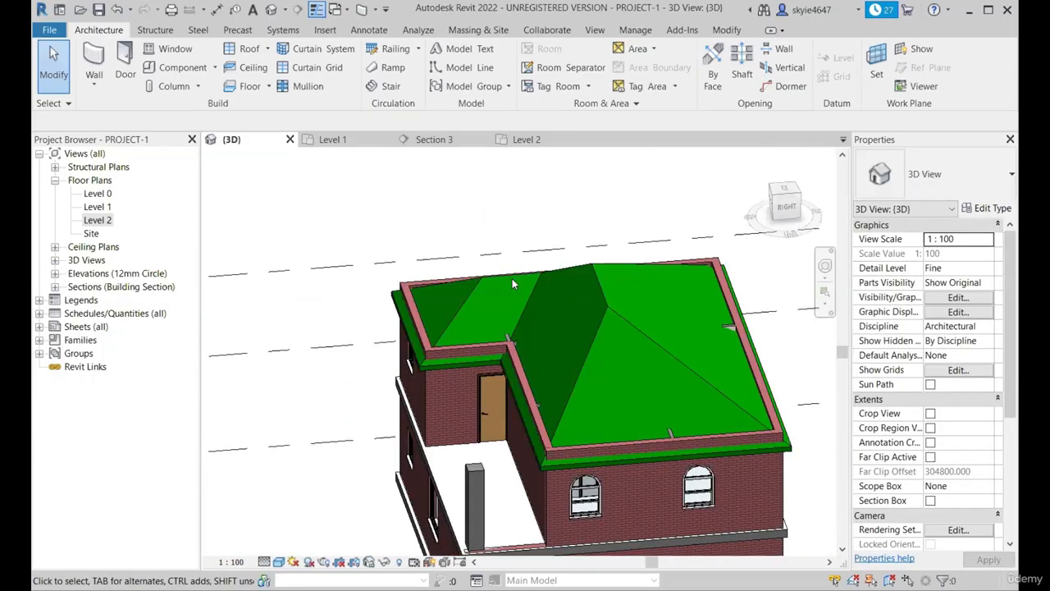
{"action": "middle_click_drag", "start_coordinate": [512, 278], "coordinate": [502, 336], "text": "shift"}
{"action": "scroll", "coordinate": [502, 354], "scroll_direction": "up", "scroll_amount": 3}
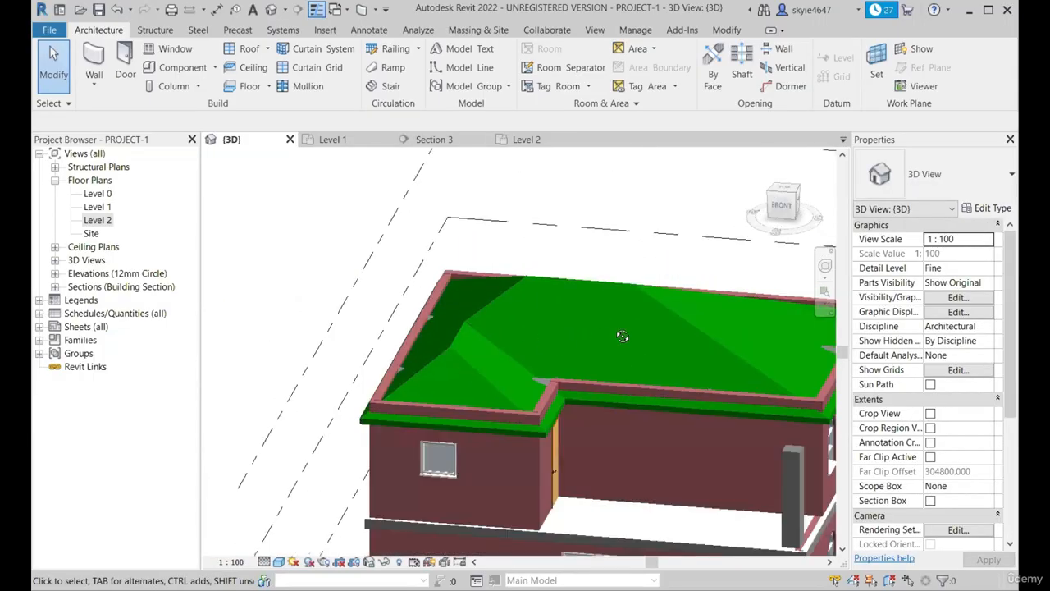
{"action": "middle_click_drag", "start_coordinate": [623, 336], "coordinate": [447, 354], "text": "shift"}
{"action": "scroll", "coordinate": [555, 374], "scroll_direction": "down", "scroll_amount": 3}
{"action": "middle_click_drag", "start_coordinate": [555, 374], "coordinate": [599, 349], "text": "shift"}
{"action": "scroll", "coordinate": [484, 360], "scroll_direction": "up", "scroll_amount": 3}
{"action": "scroll", "coordinate": [564, 316], "scroll_direction": "up", "scroll_amount": 2}
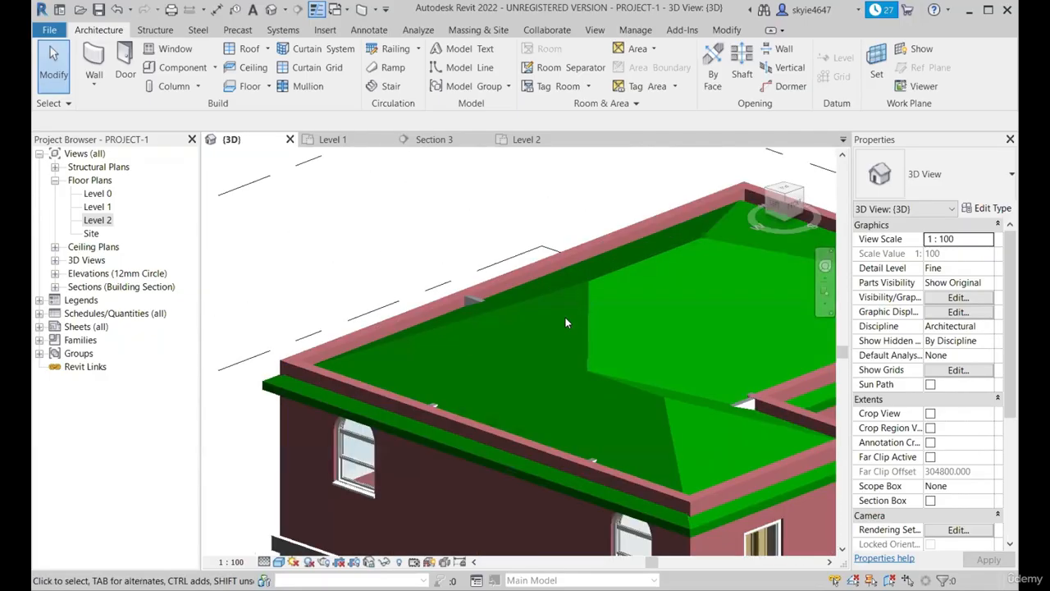
{"action": "middle_click_drag", "start_coordinate": [565, 315], "coordinate": [549, 351], "text": "shift"}
Step: Turn off slope definition for the roof boundary lines along grids 4 and 1, and finish the footprint
{"action": "left_click", "coordinate": [549, 350]}
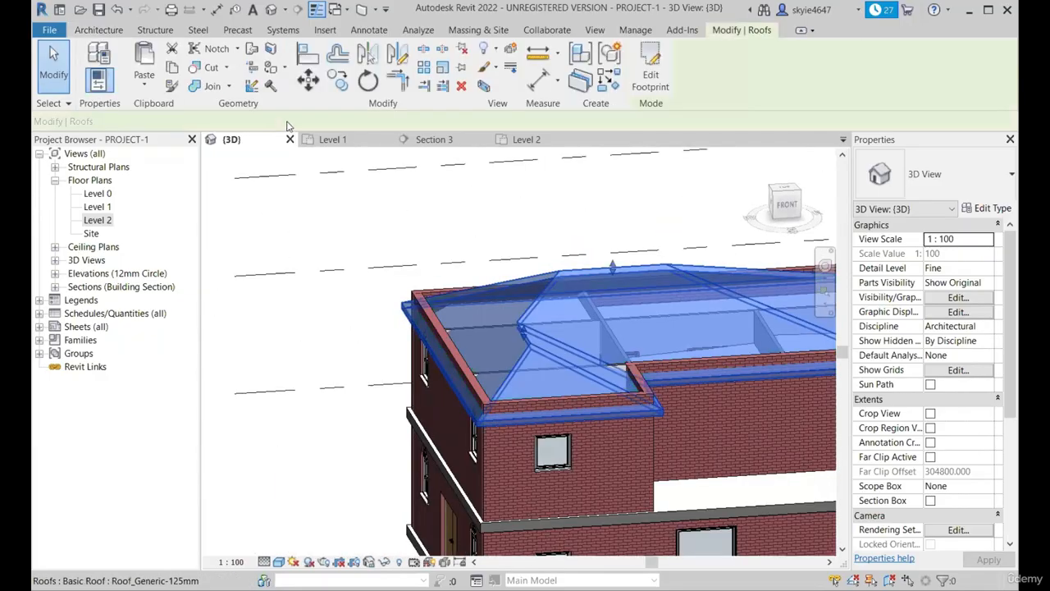
{"action": "left_click", "coordinate": [351, 146]}
{"action": "left_click", "coordinate": [651, 75]}
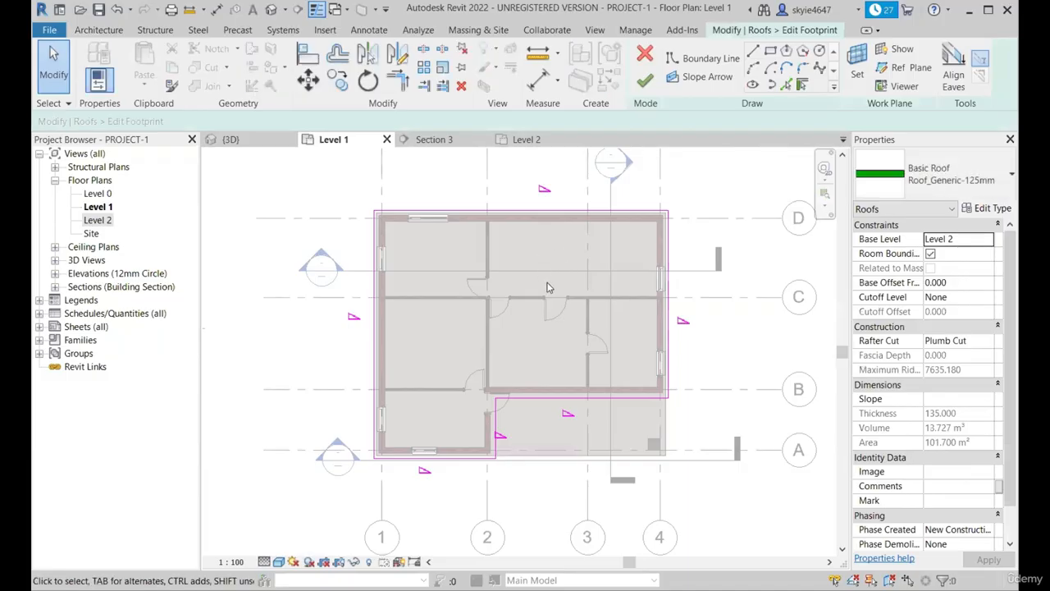
{"action": "left_click", "coordinate": [666, 279]}
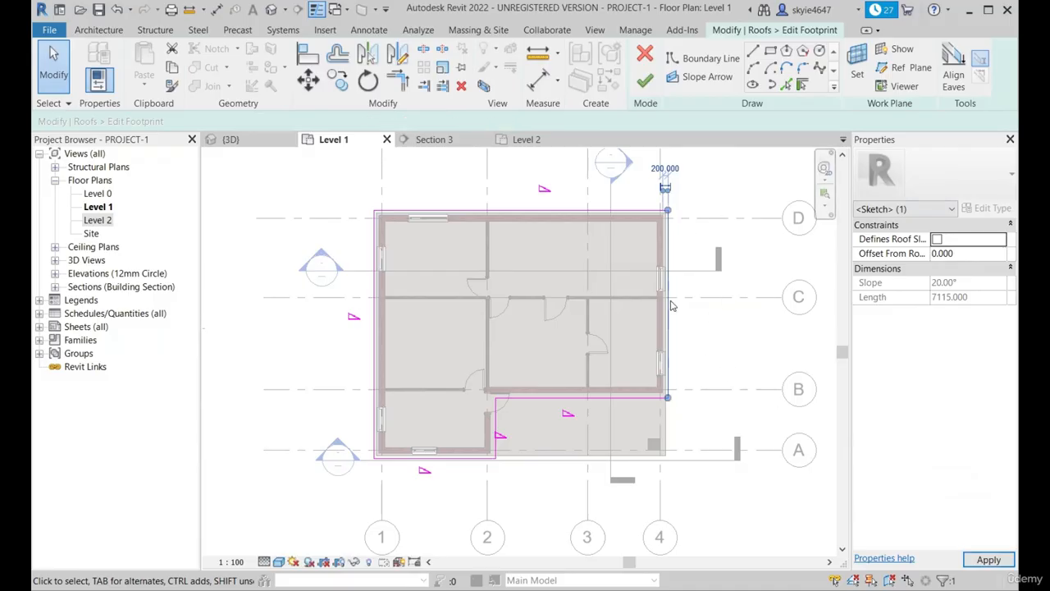
{"action": "left_click", "coordinate": [741, 363]}
{"action": "left_click", "coordinate": [376, 322]}
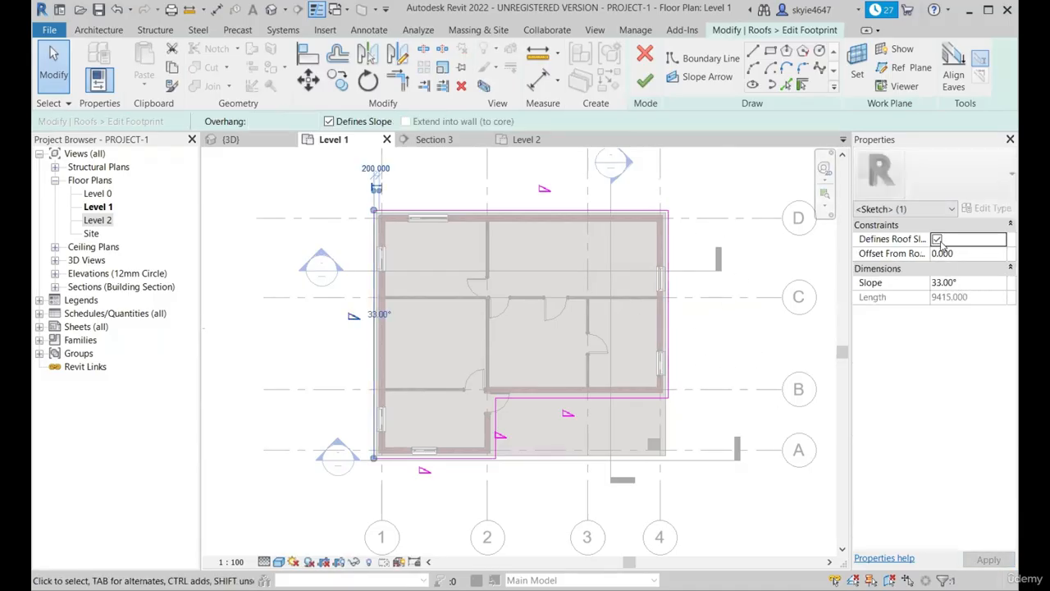
{"action": "left_click", "coordinate": [939, 240]}
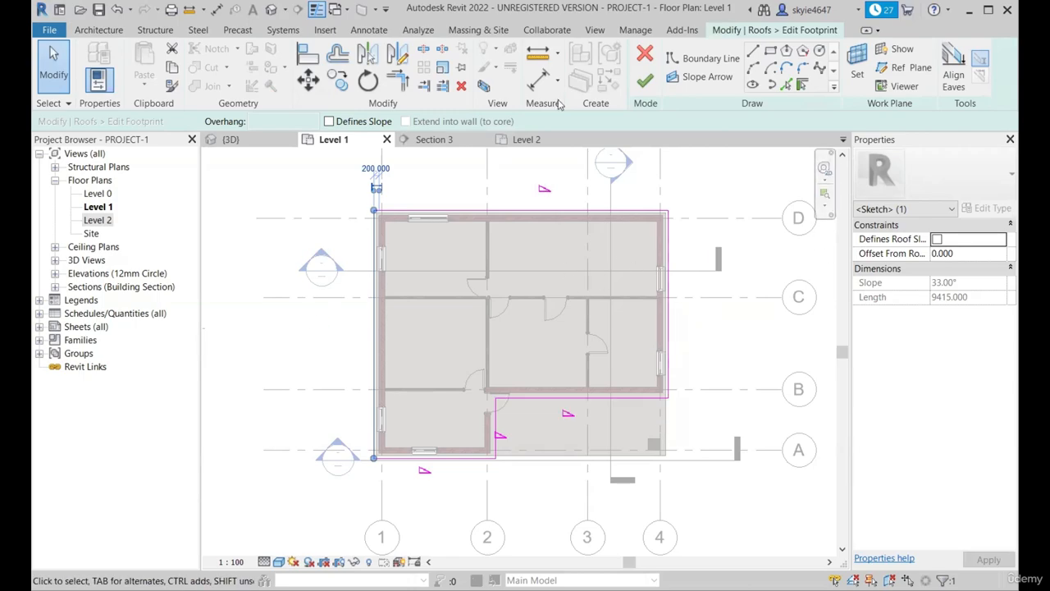
{"action": "left_click", "coordinate": [645, 87]}
Step: Examine the roof in 3D, looking at the open ends along grids 1 and 4 where the edges no longer define slopes
{"action": "left_click", "coordinate": [248, 144]}
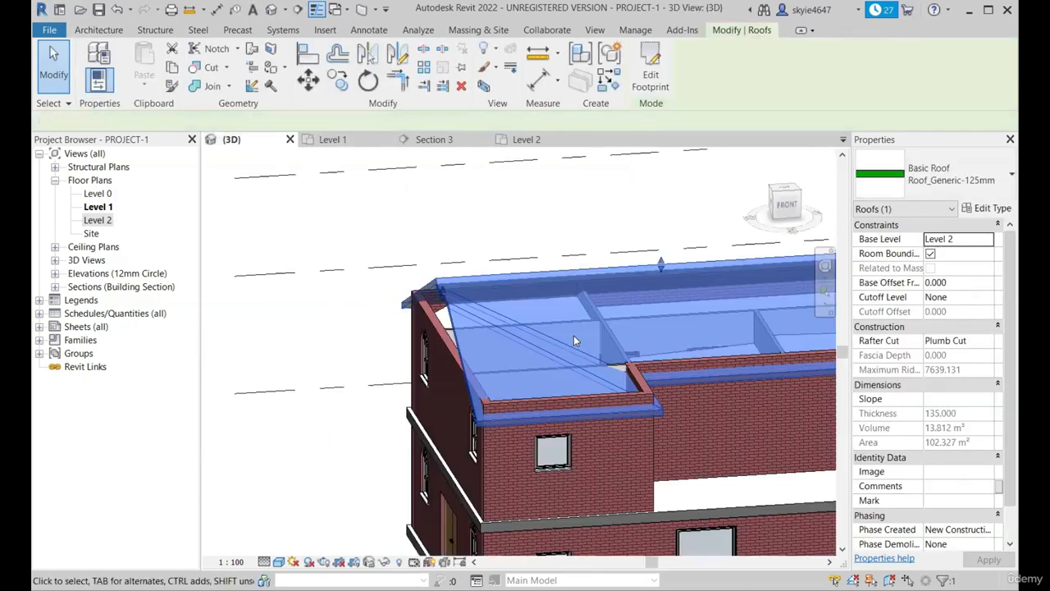
{"action": "scroll", "coordinate": [574, 335], "scroll_direction": "down", "scroll_amount": 2}
{"action": "left_click", "coordinate": [468, 255]}
{"action": "middle_click_drag", "start_coordinate": [482, 316], "coordinate": [586, 293], "text": "shift"}
{"action": "scroll", "coordinate": [577, 335], "scroll_direction": "up", "scroll_amount": 2}
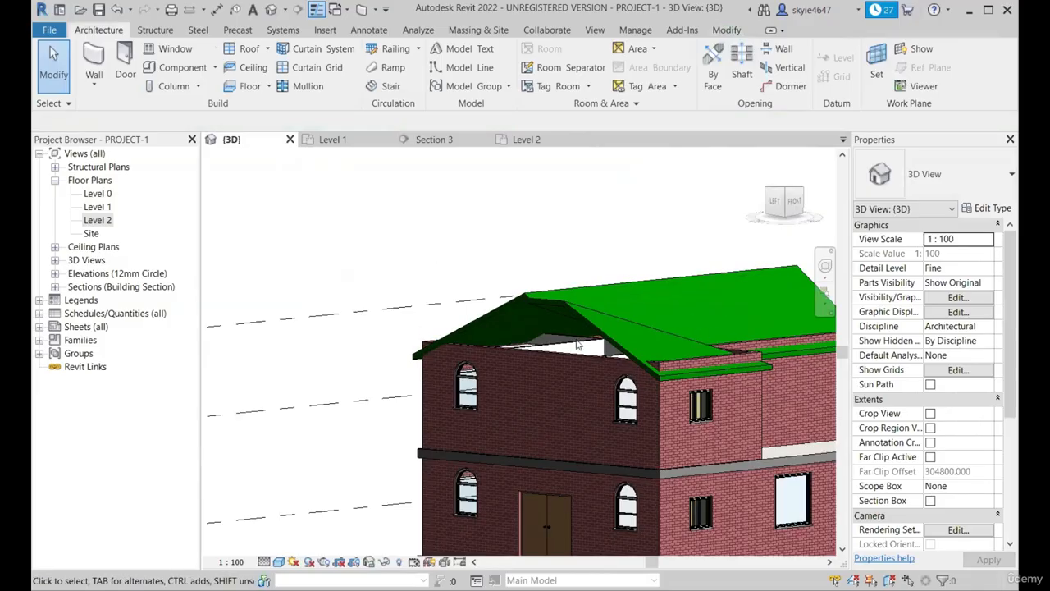
{"action": "scroll", "coordinate": [618, 343], "scroll_direction": "down", "scroll_amount": 2}
{"action": "middle_click_drag", "start_coordinate": [652, 307], "coordinate": [481, 328], "text": "shift"}
{"action": "left_click", "coordinate": [484, 324]}
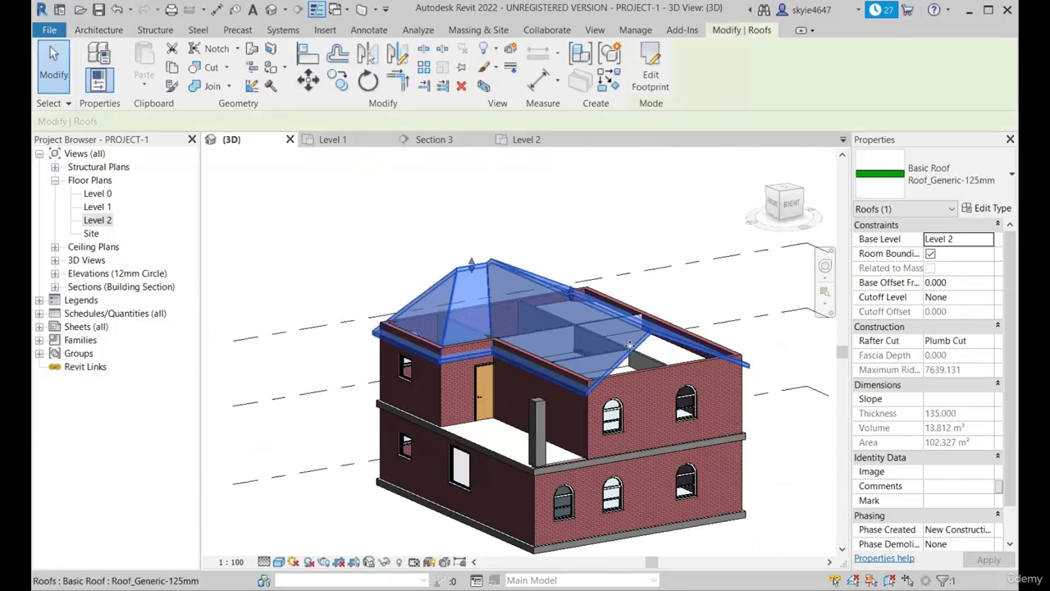
{"action": "scroll", "coordinate": [504, 305], "scroll_direction": "up", "scroll_amount": 2}
{"action": "scroll", "coordinate": [510, 291], "scroll_direction": "down", "scroll_amount": 3}
{"action": "middle_click_drag", "start_coordinate": [471, 209], "coordinate": [392, 193], "text": "shift"}
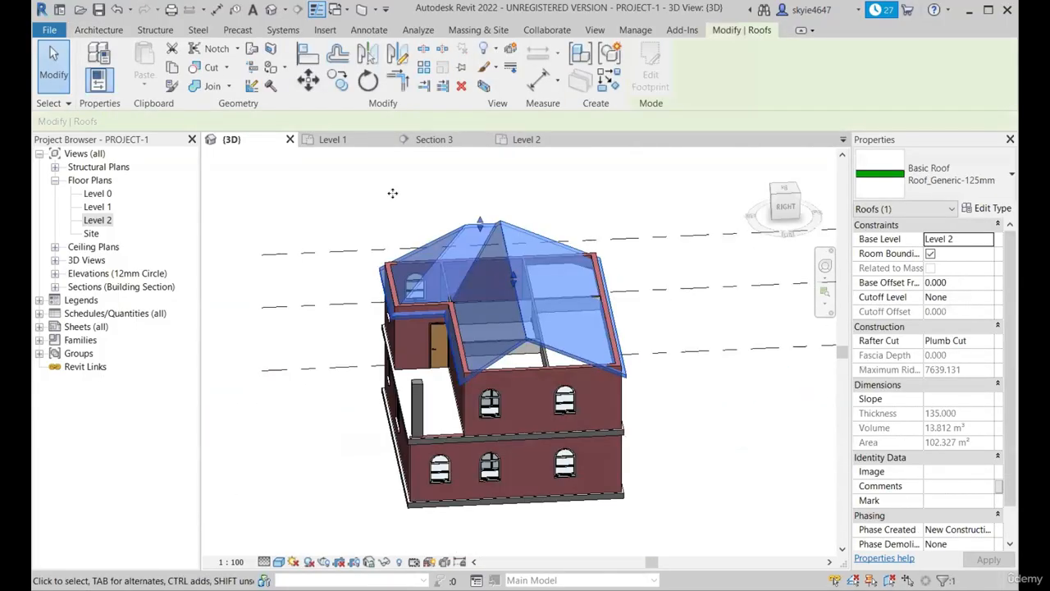
Step: Reopen the roof footprint on Level 1 and make the whole chain of boundary lines define slopes
{"action": "left_click", "coordinate": [365, 143]}
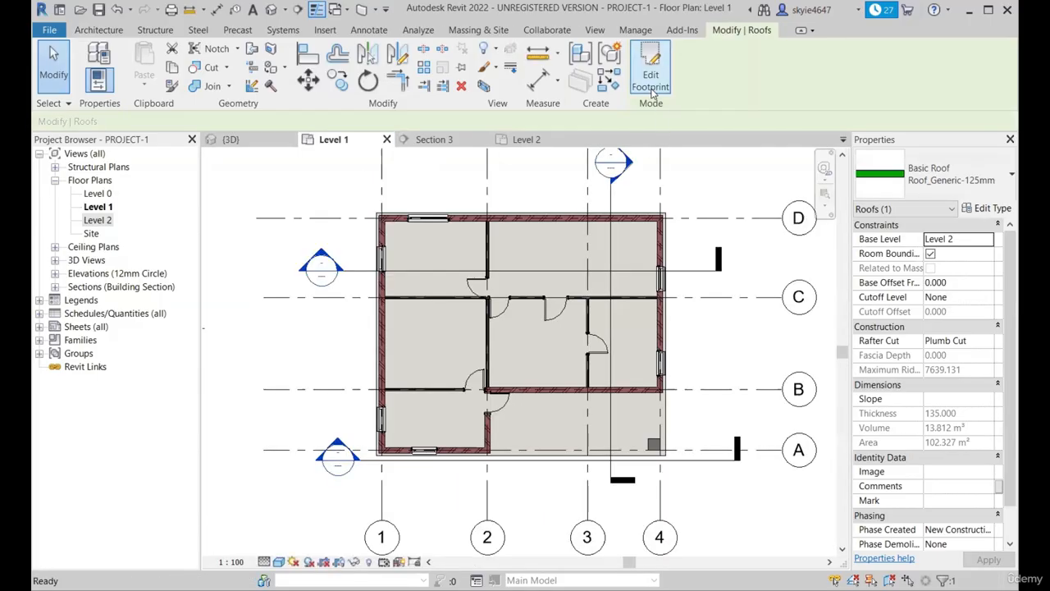
{"action": "left_click", "coordinate": [651, 73]}
{"action": "key", "text": "Tab"}
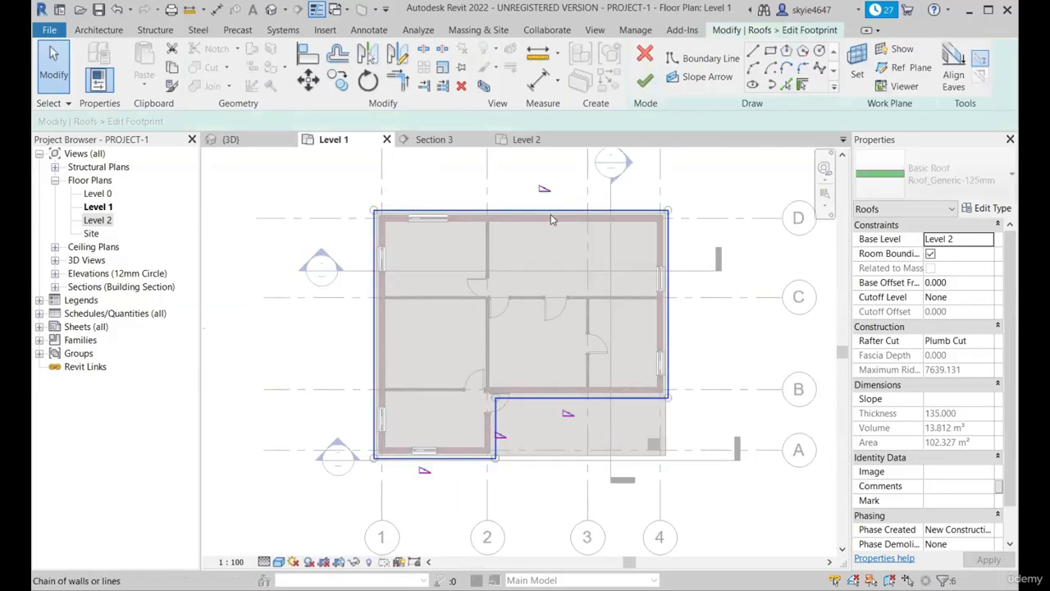
{"action": "left_click", "coordinate": [551, 213]}
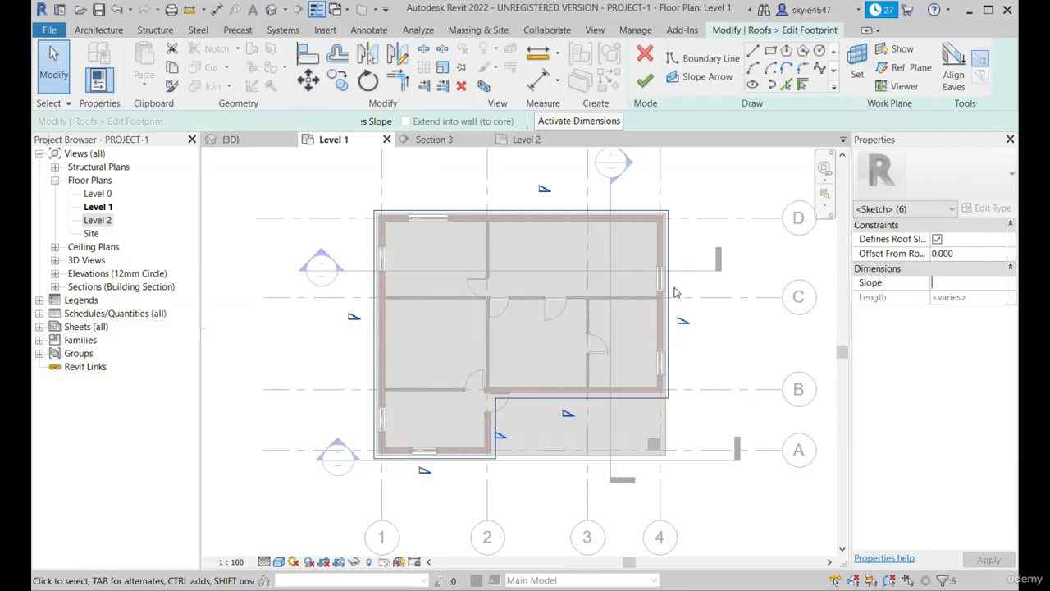
Step: Set the slope of all the roof boundary lines to 30° together and finish the footprint
{"action": "left_click", "coordinate": [571, 215]}
{"action": "left_click", "coordinate": [571, 214]}
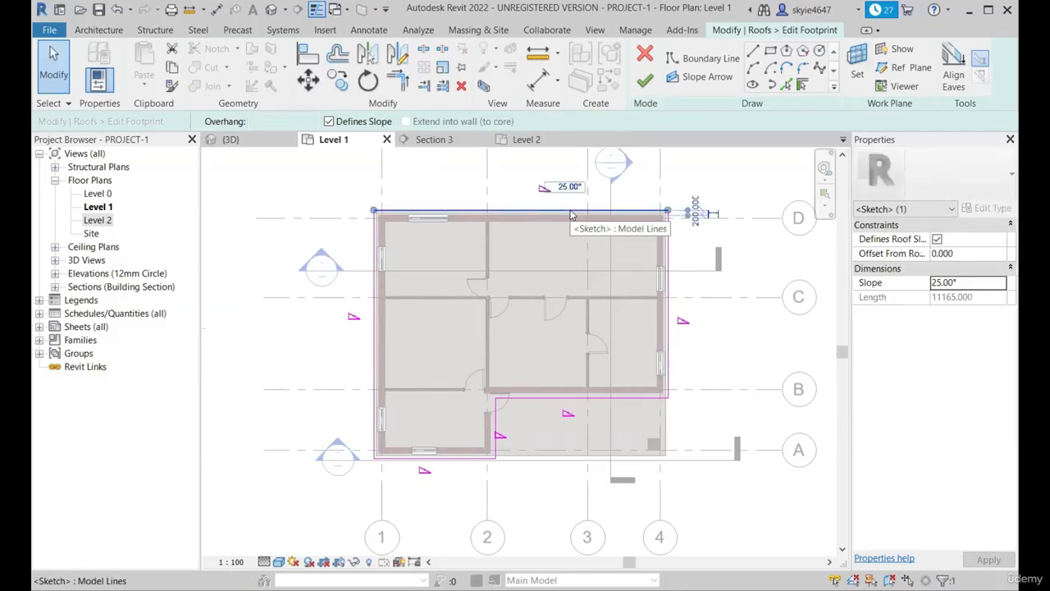
{"action": "key", "text": "Tab"}
{"action": "left_click", "coordinate": [572, 215]}
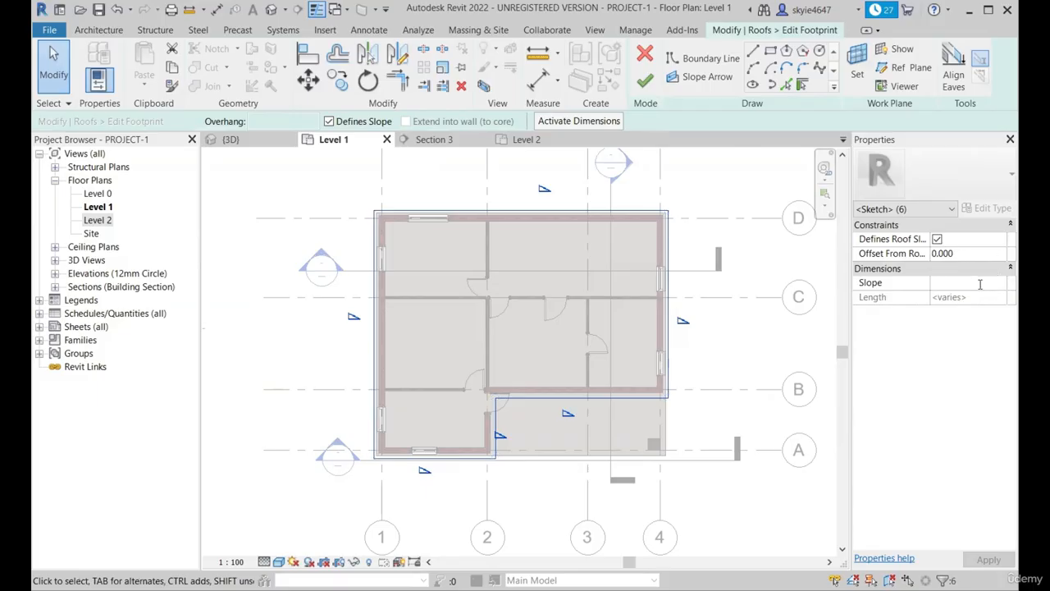
{"action": "type", "text": "30"}
{"action": "key", "text": "Return"}
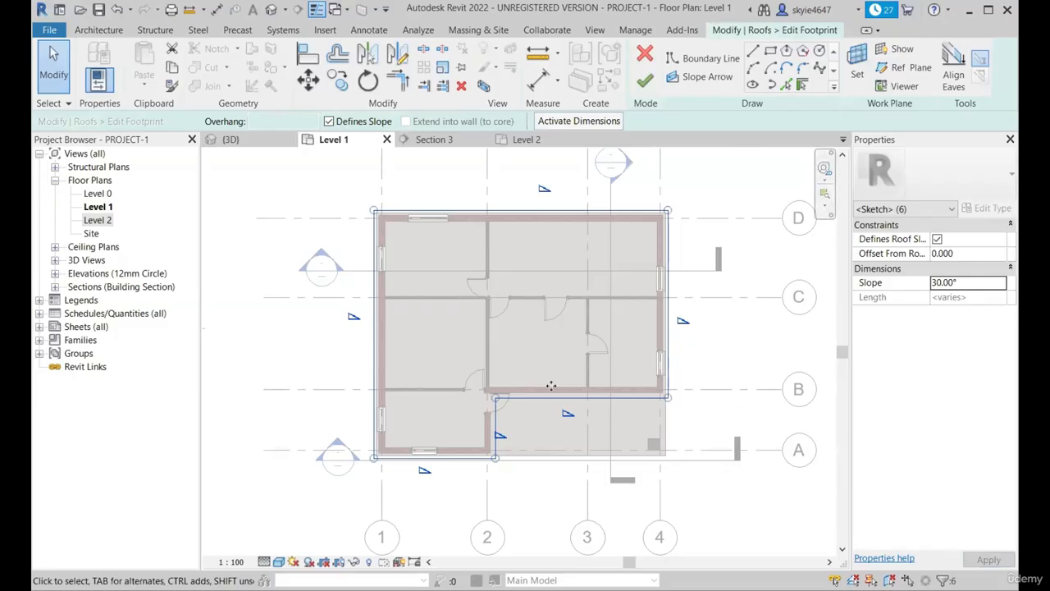
{"action": "left_click", "coordinate": [646, 80]}
Step: Inspect the uniformly sloped roof in 3D from several sides and review its properties
{"action": "left_click", "coordinate": [231, 139]}
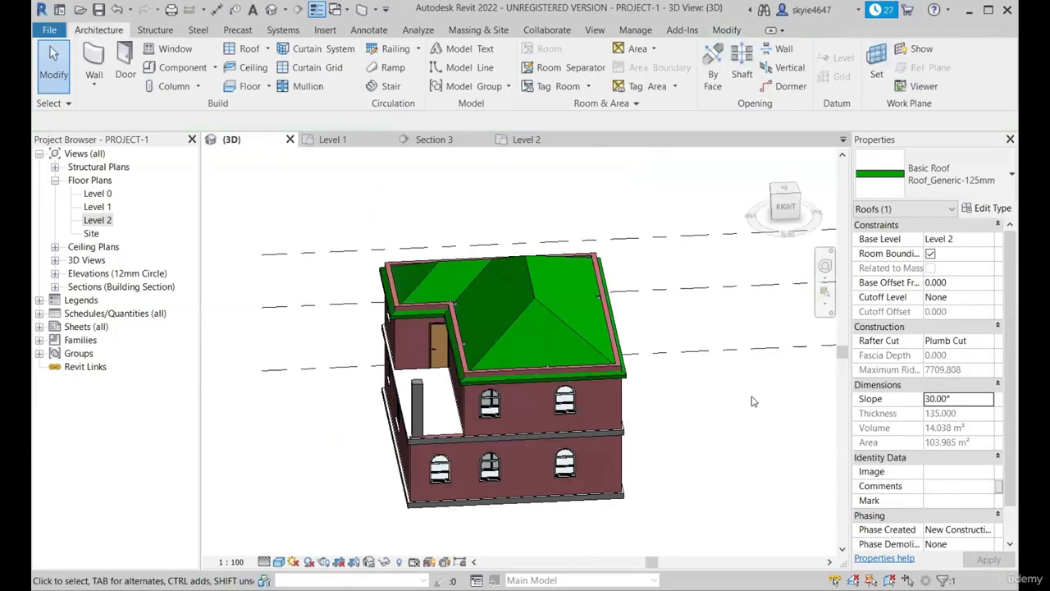
{"action": "middle_click_drag", "start_coordinate": [753, 401], "coordinate": [512, 342], "text": "shift"}
{"action": "scroll", "coordinate": [687, 321], "scroll_direction": "up", "scroll_amount": 2}
{"action": "middle_click_drag", "start_coordinate": [630, 348], "coordinate": [705, 361], "text": "shift"}
{"action": "middle_click_drag", "start_coordinate": [353, 287], "coordinate": [427, 258], "text": "shift"}
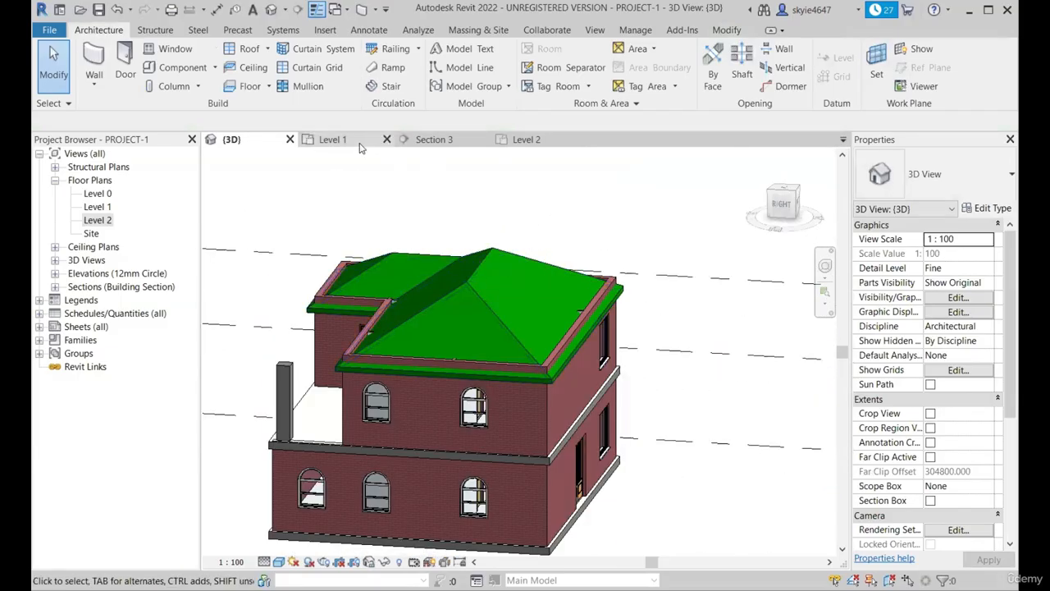
{"action": "left_click", "coordinate": [478, 276]}
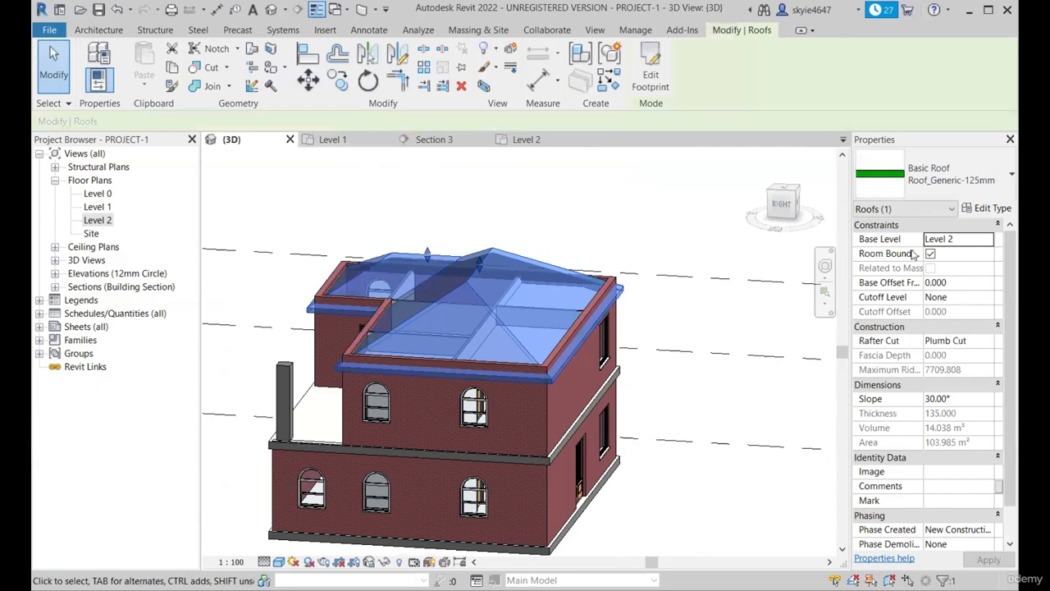
{"action": "middle_click_drag", "start_coordinate": [578, 360], "coordinate": [579, 270], "text": "shift"}
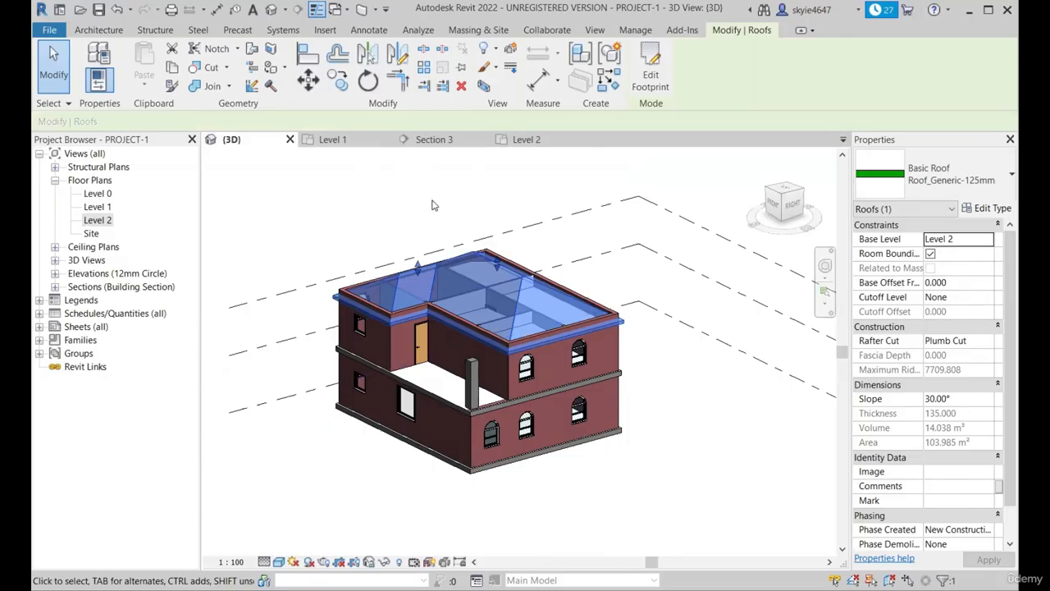
Step: Go to the view of the section line between grids C and D from the Level 1 plan
{"action": "left_click", "coordinate": [366, 143]}
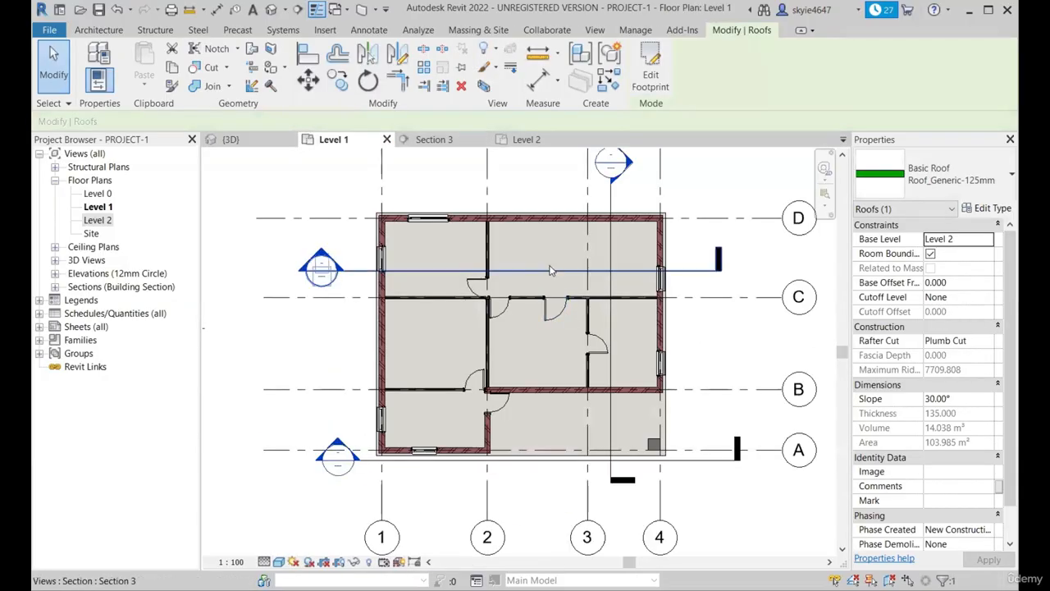
{"action": "left_click", "coordinate": [549, 269]}
{"action": "right_click", "coordinate": [549, 270]}
{"action": "left_click", "coordinate": [584, 337]}
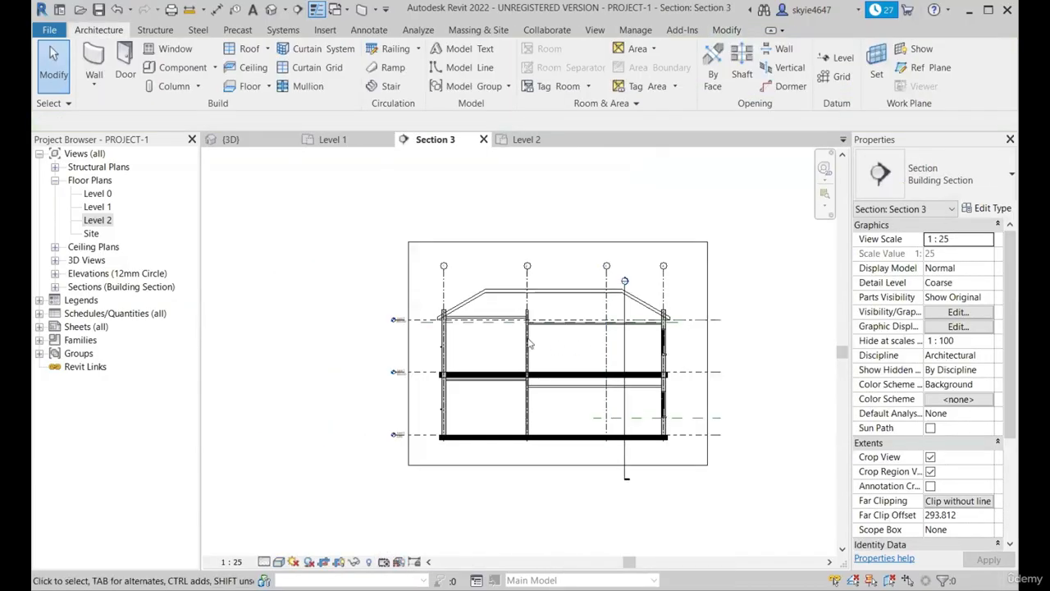
{"action": "scroll", "coordinate": [394, 324], "scroll_direction": "up", "scroll_amount": 3}
{"action": "scroll", "coordinate": [300, 293], "scroll_direction": "down", "scroll_amount": 2}
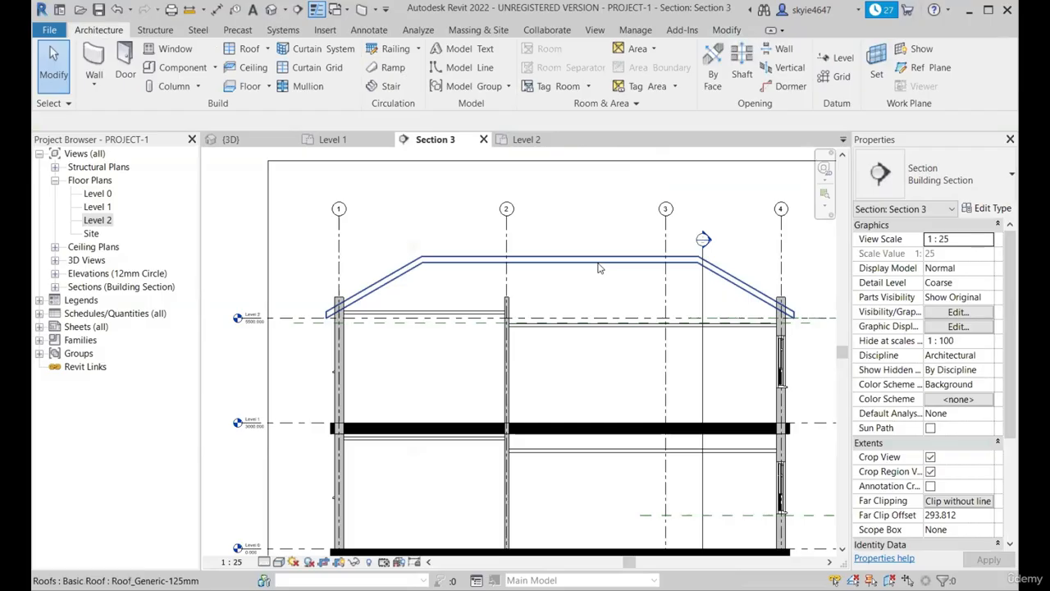
Step: Select the roof in the section and examine how its eaves at grids 1 and 4 sit relative to Level 2
{"action": "left_click", "coordinate": [598, 267]}
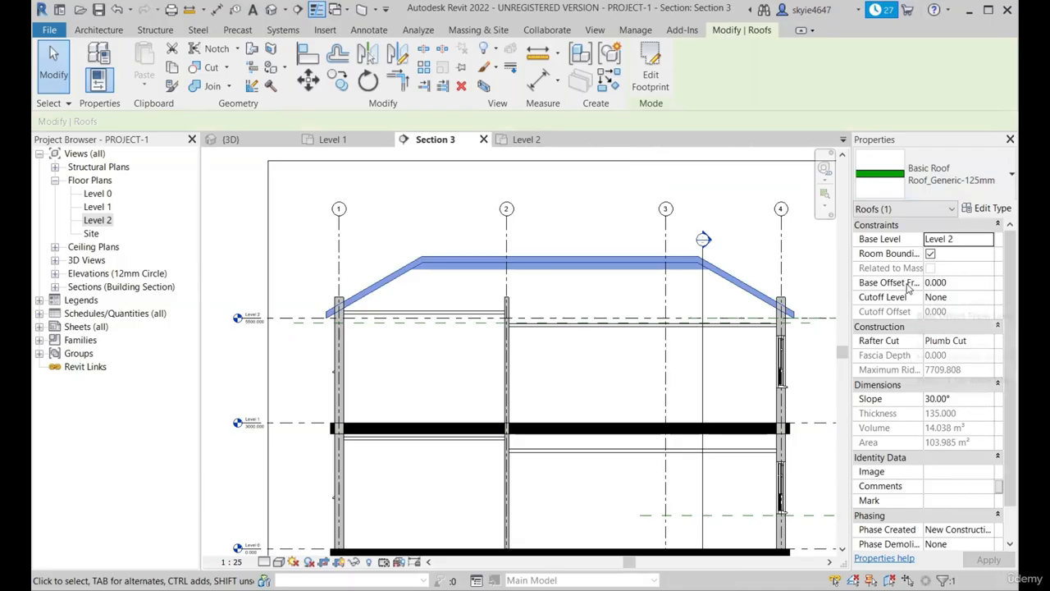
{"action": "scroll", "coordinate": [312, 271], "scroll_direction": "up", "scroll_amount": 5}
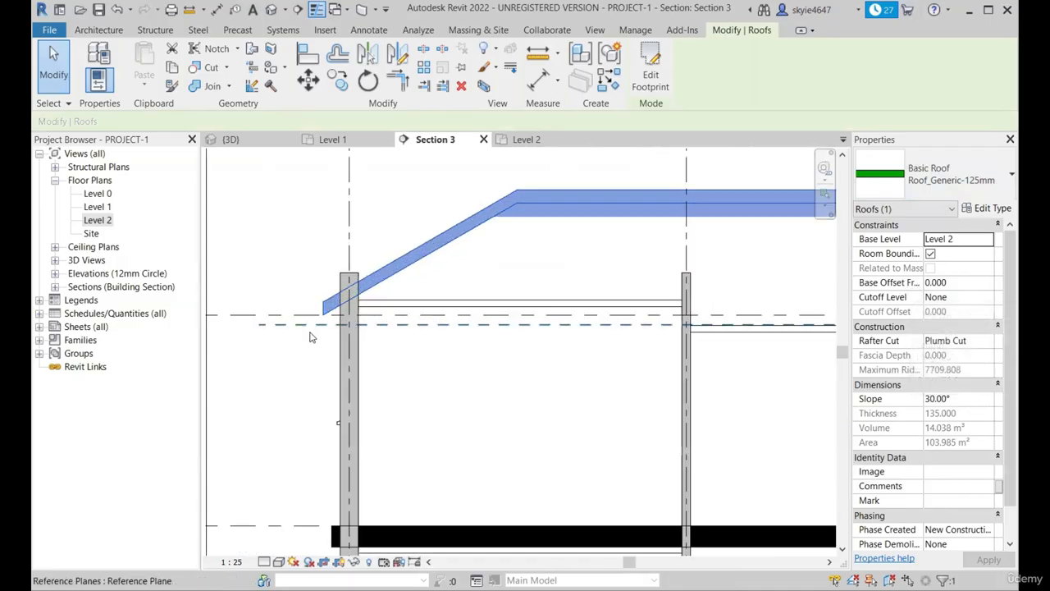
{"action": "scroll", "coordinate": [497, 295], "scroll_direction": "up", "scroll_amount": 3}
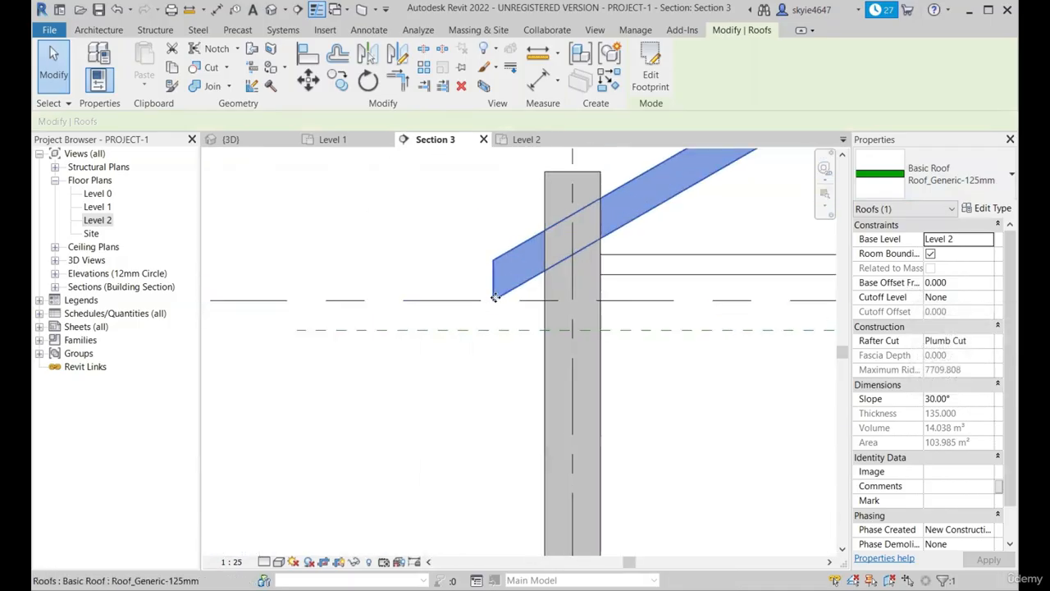
{"action": "scroll", "coordinate": [494, 300], "scroll_direction": "down", "scroll_amount": 3}
{"action": "scroll", "coordinate": [495, 301], "scroll_direction": "up", "scroll_amount": 1}
{"action": "scroll", "coordinate": [496, 300], "scroll_direction": "down", "scroll_amount": 6}
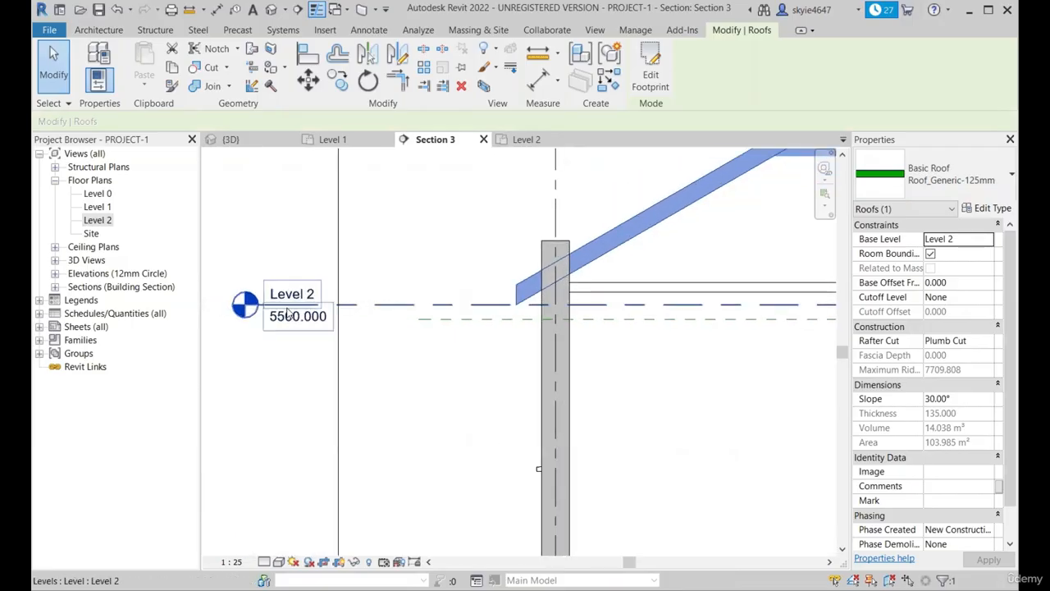
{"action": "scroll", "coordinate": [653, 274], "scroll_direction": "down", "scroll_amount": 2}
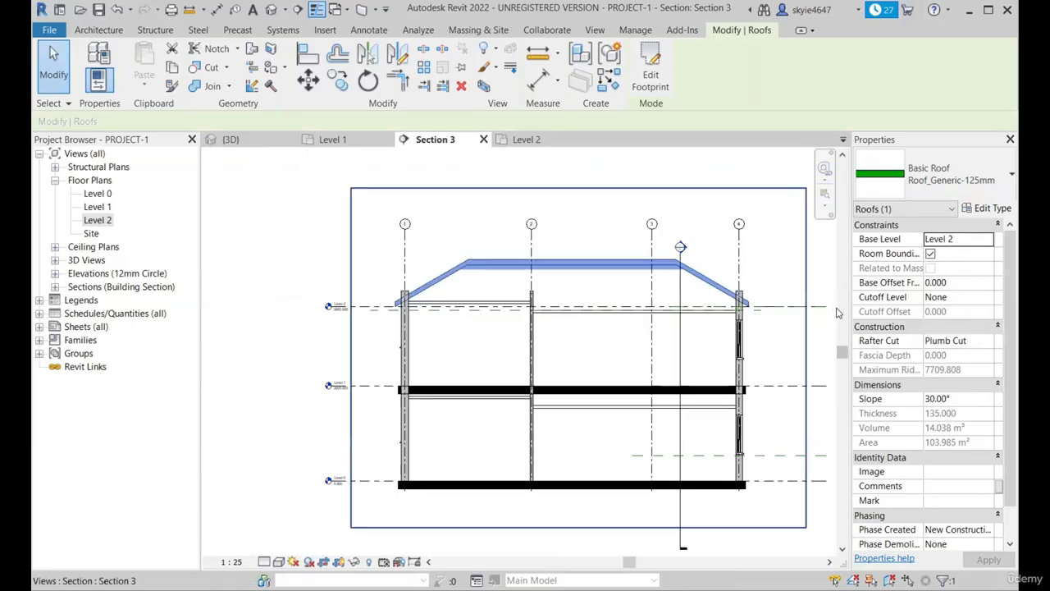
{"action": "scroll", "coordinate": [743, 322], "scroll_direction": "up", "scroll_amount": 5}
{"action": "scroll", "coordinate": [742, 326], "scroll_direction": "down", "scroll_amount": 4}
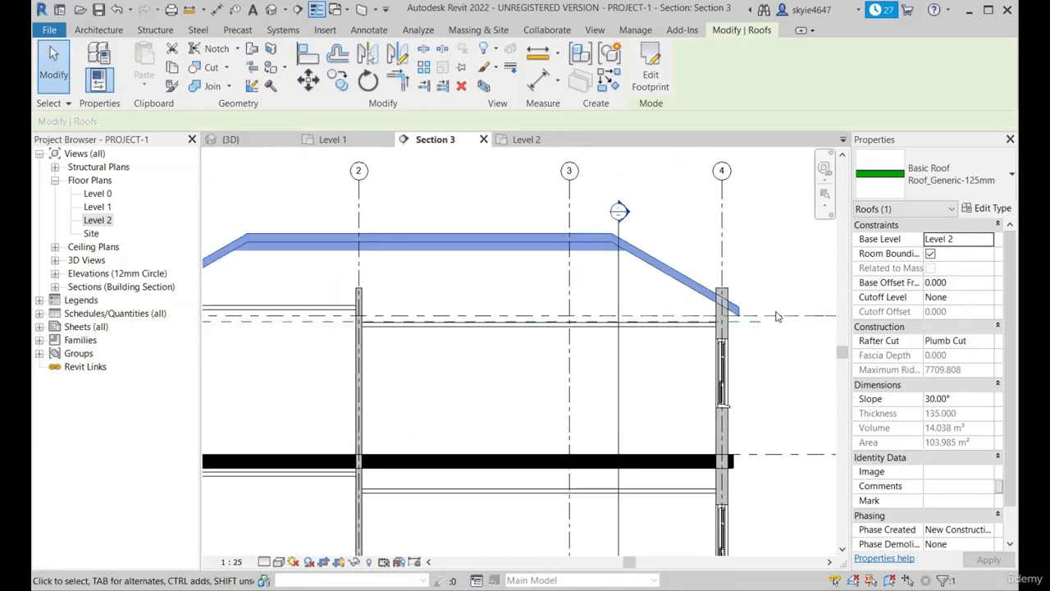
{"action": "scroll", "coordinate": [517, 247], "scroll_direction": "up", "scroll_amount": 2}
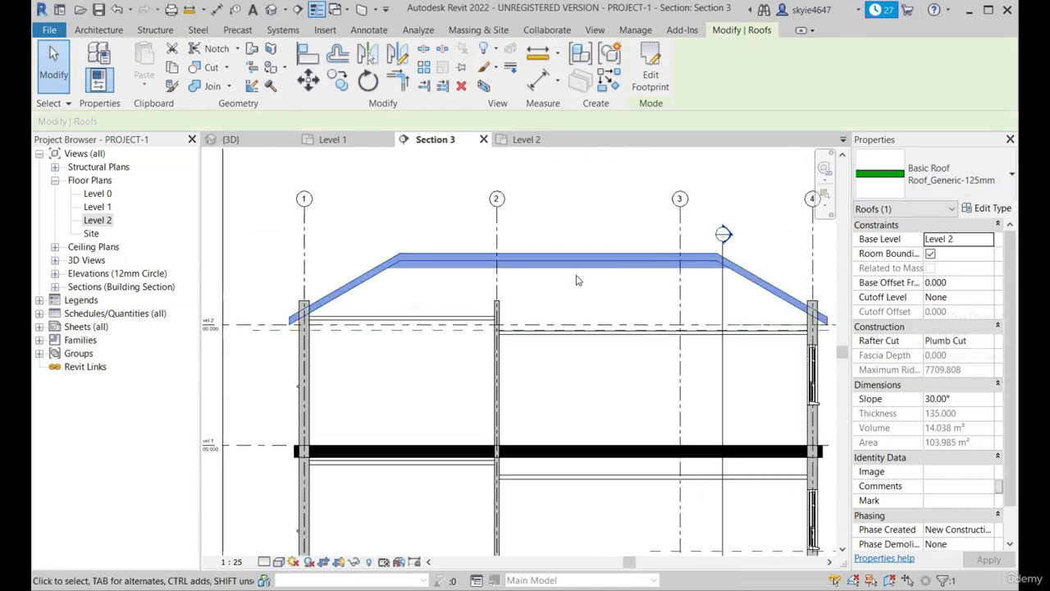
Step: Set the roof's base offset from Level 2 to 500 mm
{"action": "left_click", "coordinate": [969, 284]}
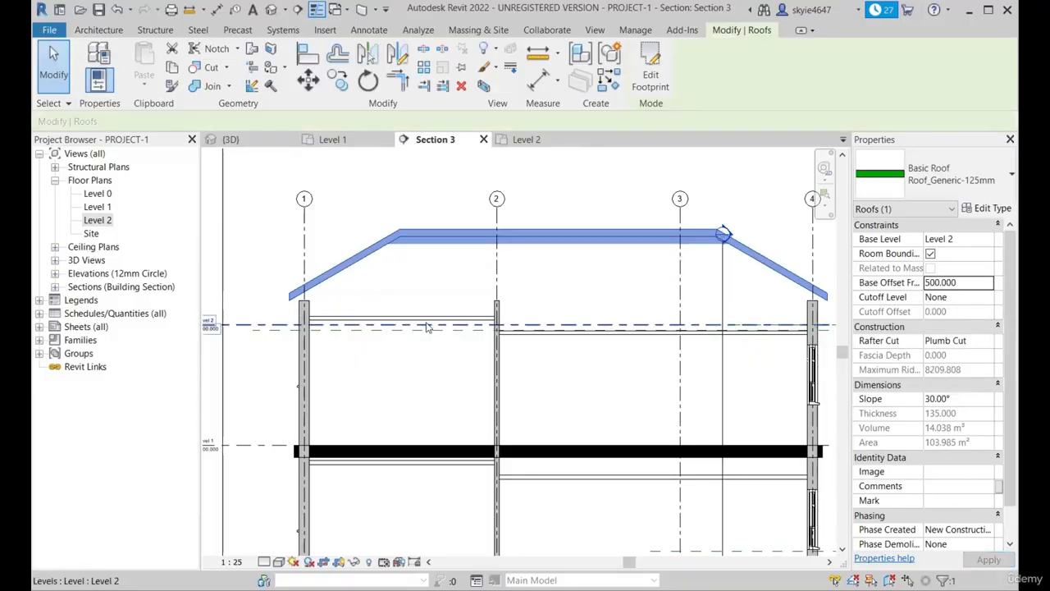
{"action": "scroll", "coordinate": [251, 299], "scroll_direction": "down", "scroll_amount": 1}
{"action": "scroll", "coordinate": [571, 291], "scroll_direction": "up", "scroll_amount": 1}
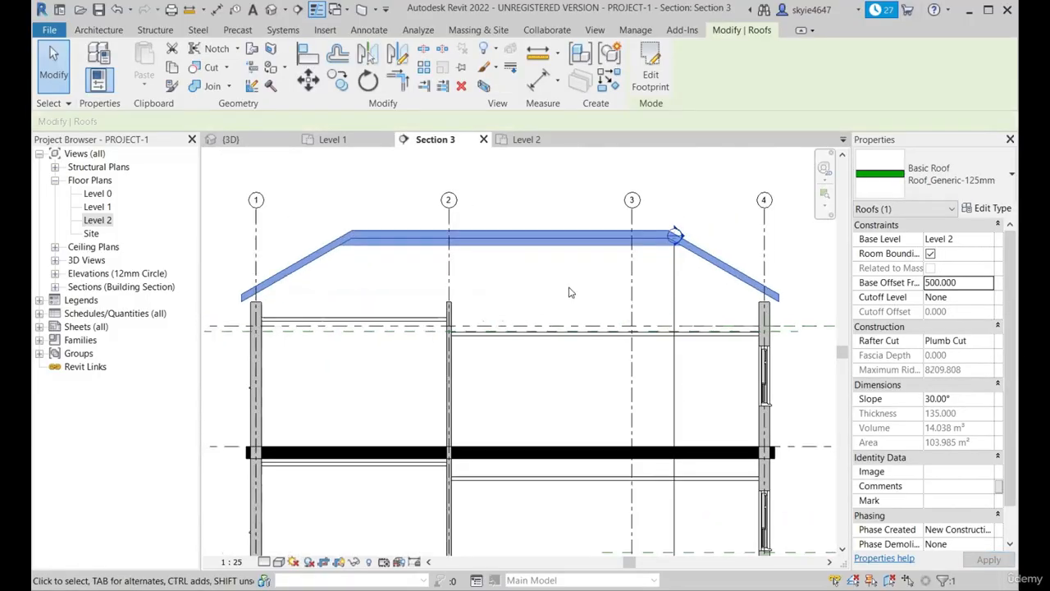
{"action": "scroll", "coordinate": [570, 293], "scroll_direction": "down", "scroll_amount": 1}
Step: Set the roof's base offset from Level 2 to -200 mm and check the eaves against the level line
{"action": "left_click", "coordinate": [976, 283]}
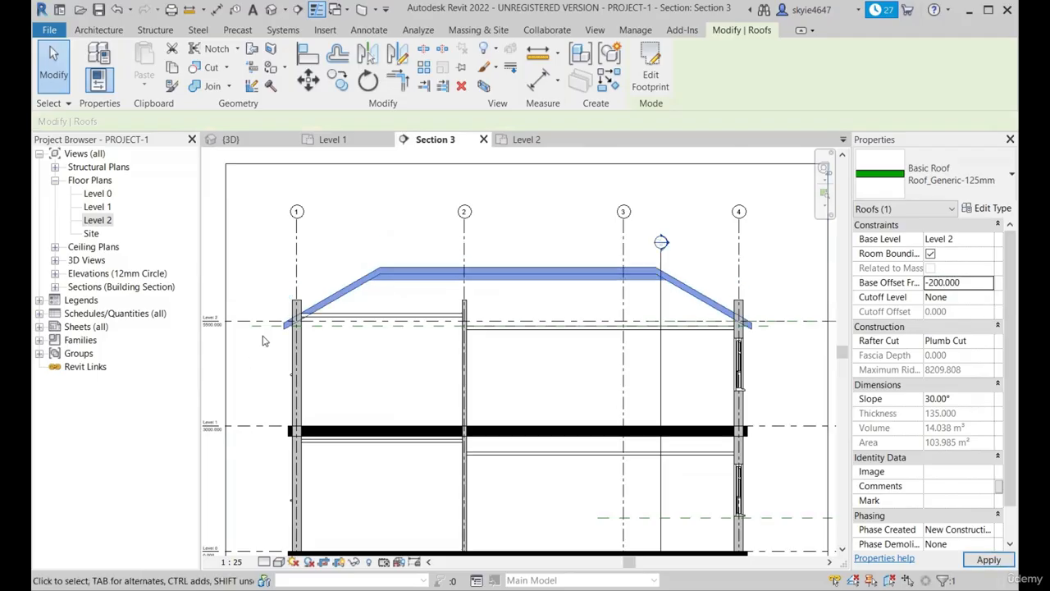
{"action": "scroll", "coordinate": [279, 320], "scroll_direction": "down", "scroll_amount": 1}
{"action": "scroll", "coordinate": [279, 321], "scroll_direction": "up", "scroll_amount": 2}
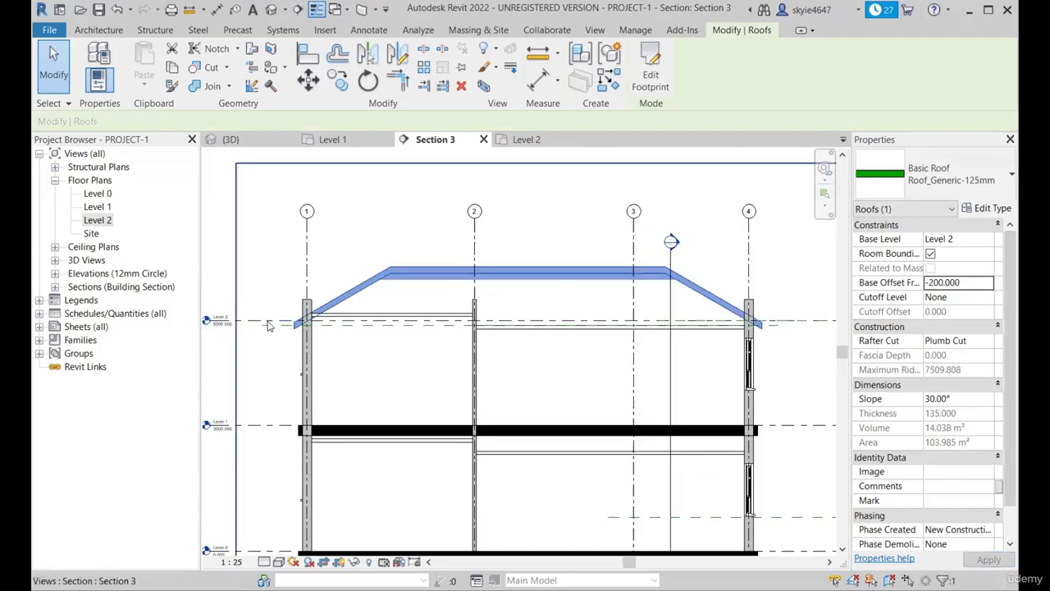
{"action": "scroll", "coordinate": [344, 303], "scroll_direction": "down", "scroll_amount": 1}
{"action": "scroll", "coordinate": [380, 287], "scroll_direction": "down", "scroll_amount": 1}
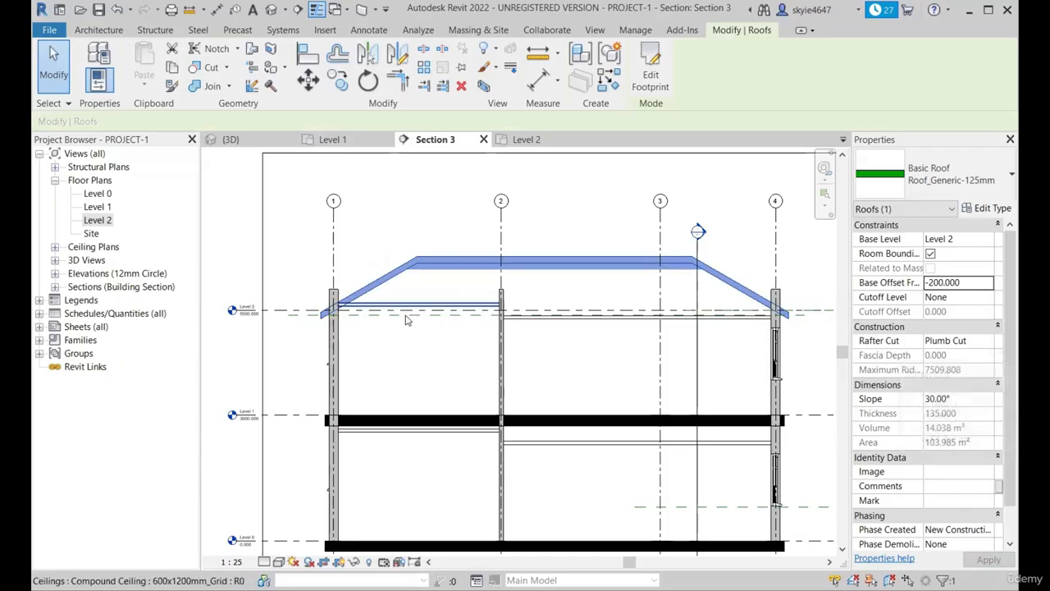
{"action": "scroll", "coordinate": [409, 313], "scroll_direction": "up", "scroll_amount": 2}
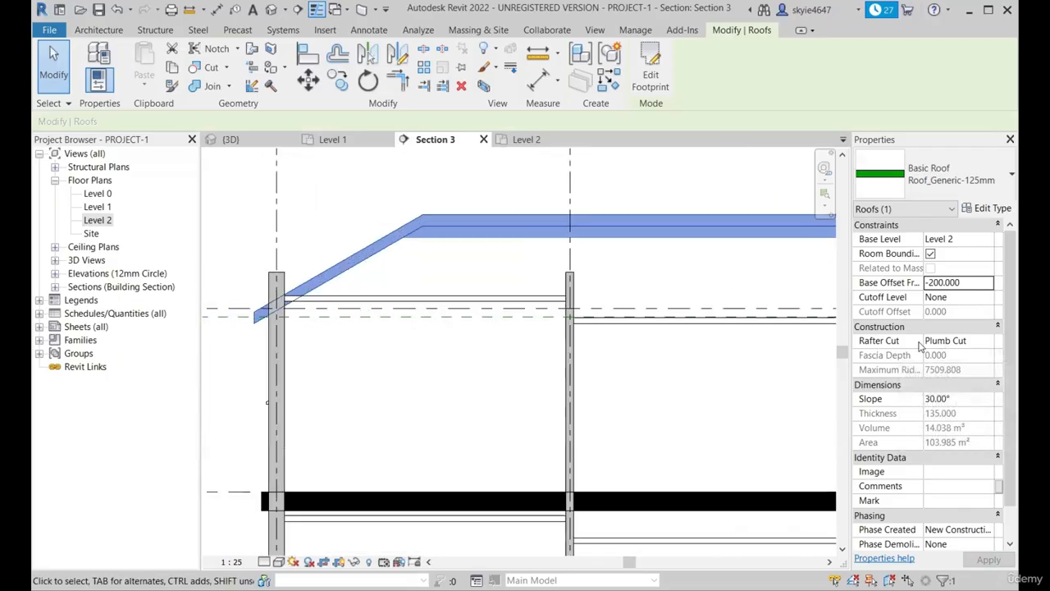
Step: Set the selected roof's rafter cut to Two Cut - Plumb and check the eave at grid 1
{"action": "left_click", "coordinate": [989, 342]}
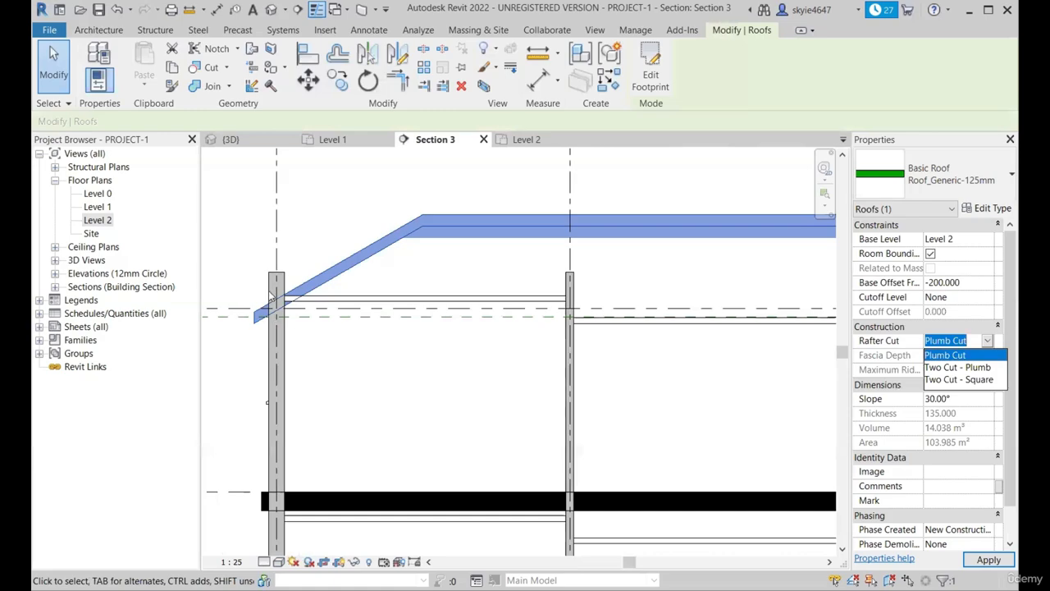
{"action": "left_click", "coordinate": [960, 368]}
{"action": "scroll", "coordinate": [260, 316], "scroll_direction": "up", "scroll_amount": 2}
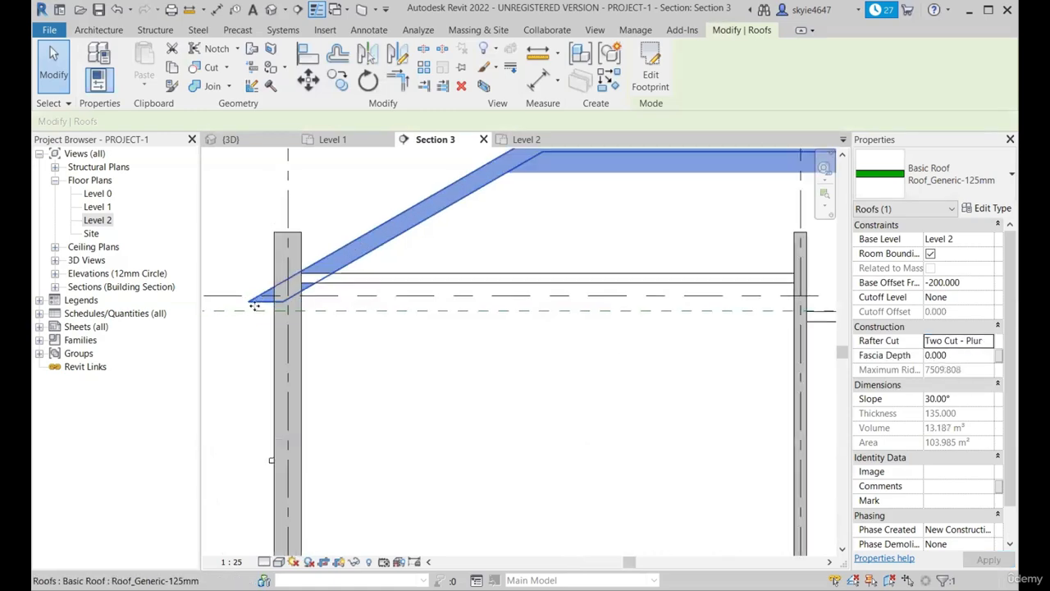
Step: Return the roof's rafter cut to Plumb Cut and inspect the eave against the reference plane at grid 1
{"action": "left_click", "coordinate": [989, 341]}
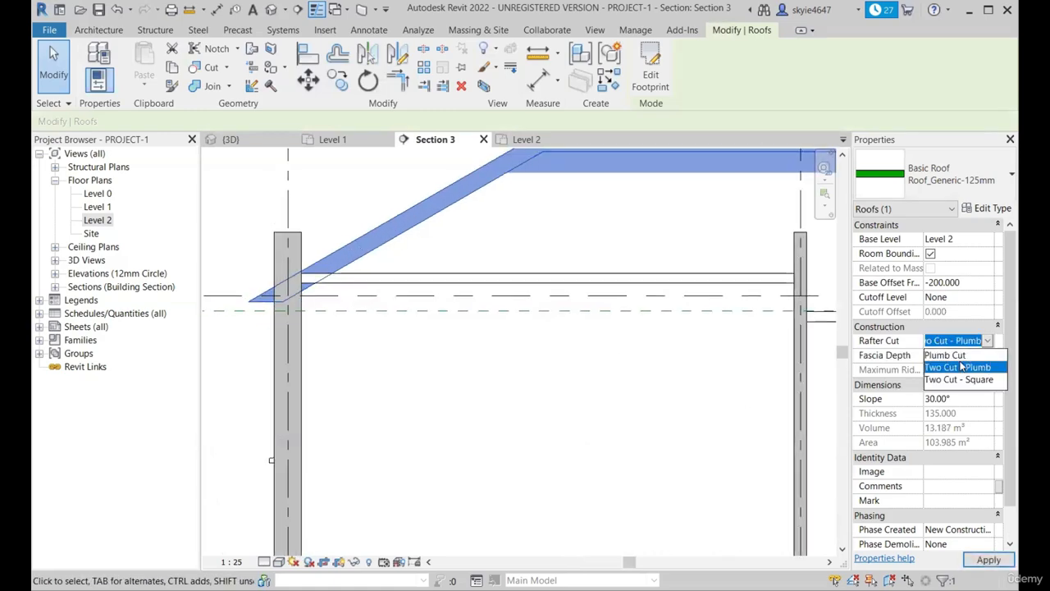
{"action": "left_click", "coordinate": [945, 355]}
{"action": "scroll", "coordinate": [326, 341], "scroll_direction": "down", "scroll_amount": 1}
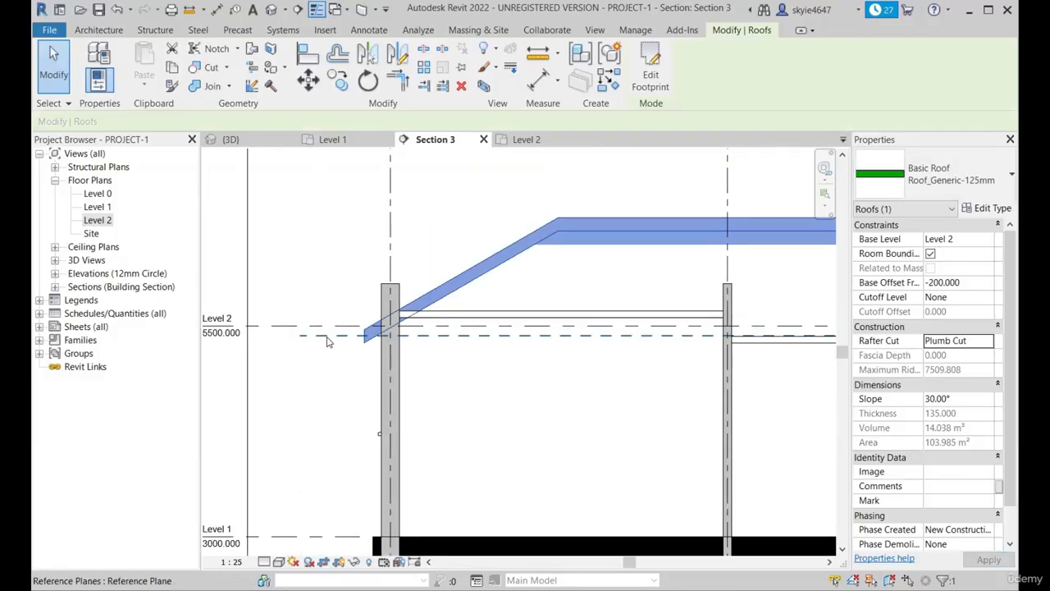
{"action": "scroll", "coordinate": [327, 341], "scroll_direction": "up", "scroll_amount": 1}
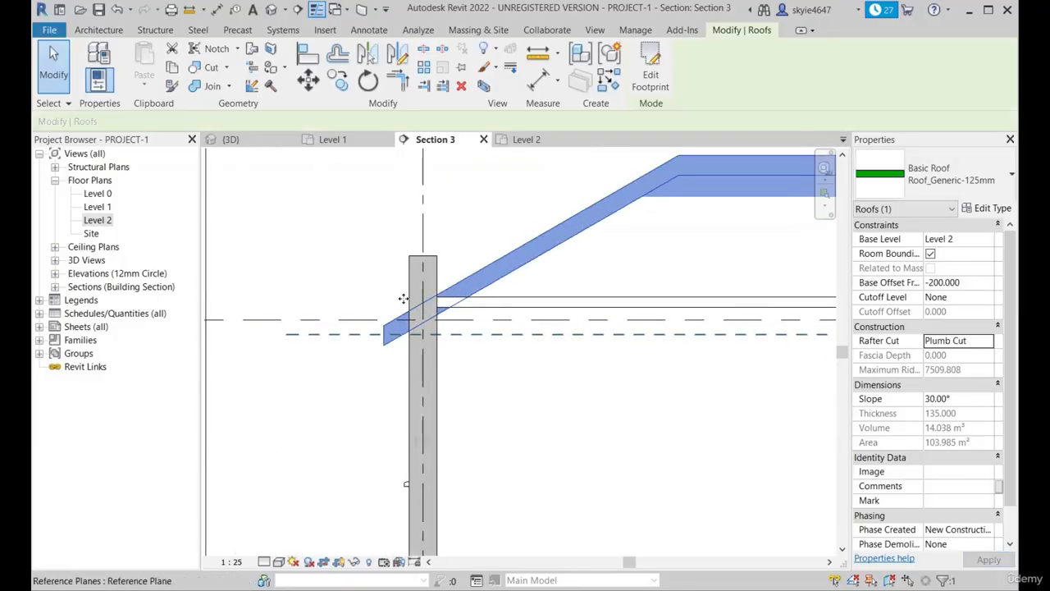
{"action": "scroll", "coordinate": [361, 316], "scroll_direction": "up", "scroll_amount": 1}
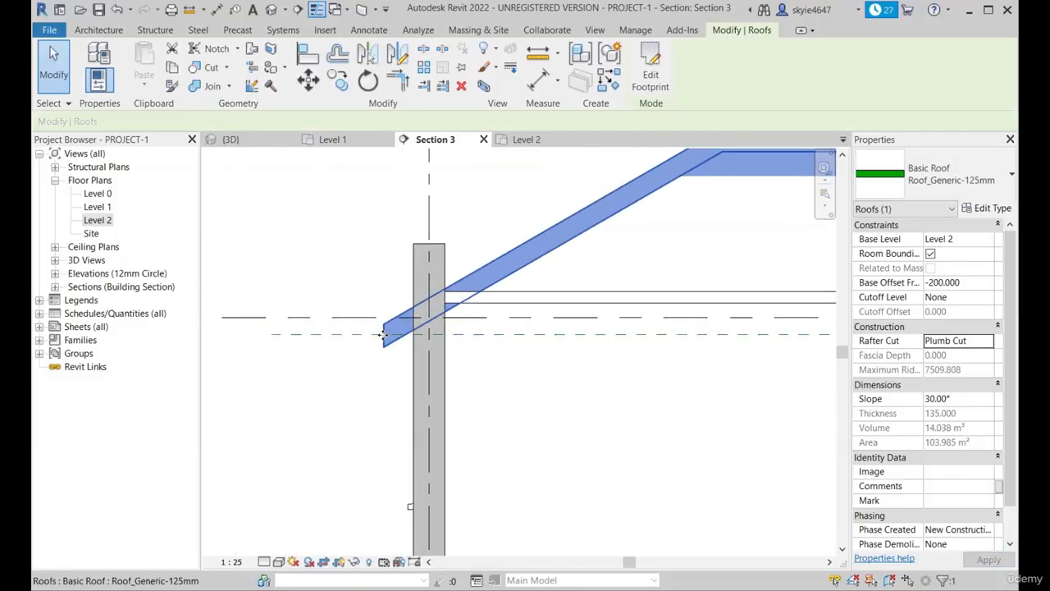
Step: Set the roof's rafter cut to Two Cut - Plumb again and view the eaves at grids 1 and 4
{"action": "left_click", "coordinate": [988, 341]}
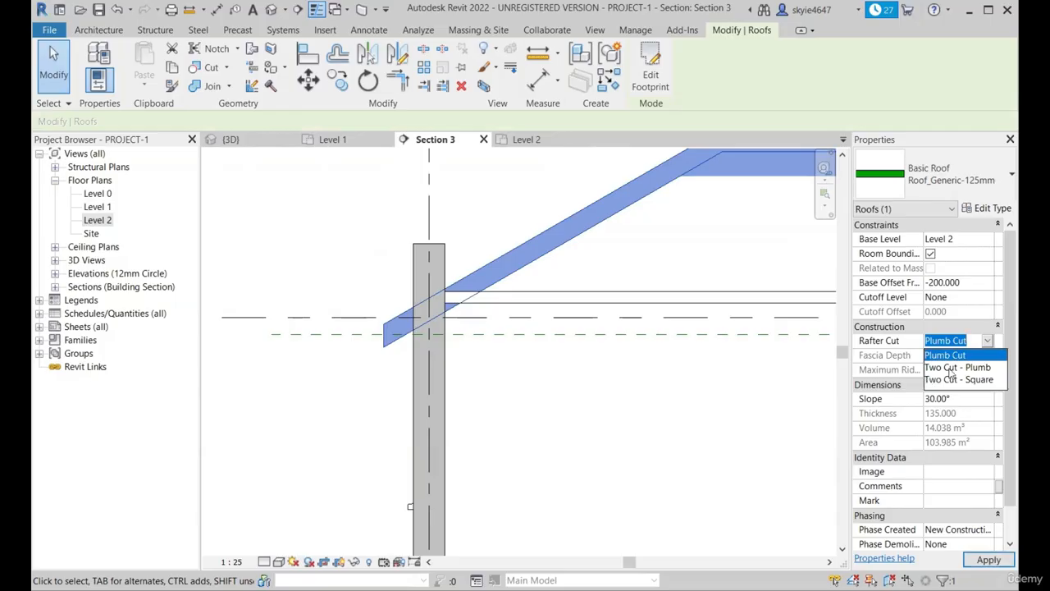
{"action": "left_click", "coordinate": [961, 367]}
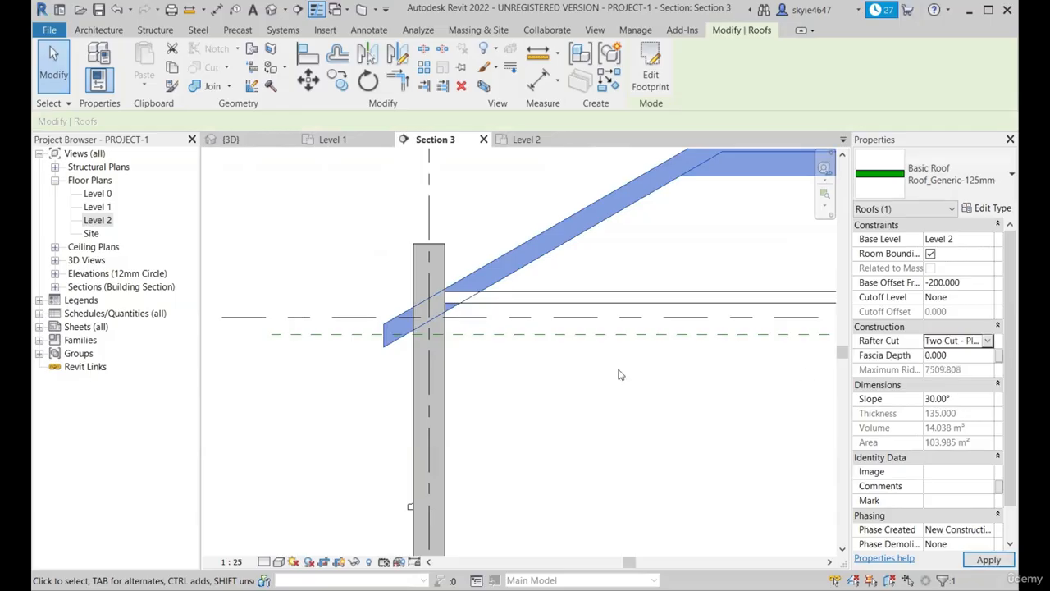
{"action": "scroll", "coordinate": [491, 323], "scroll_direction": "down", "scroll_amount": 1}
{"action": "scroll", "coordinate": [399, 327], "scroll_direction": "down", "scroll_amount": 6}
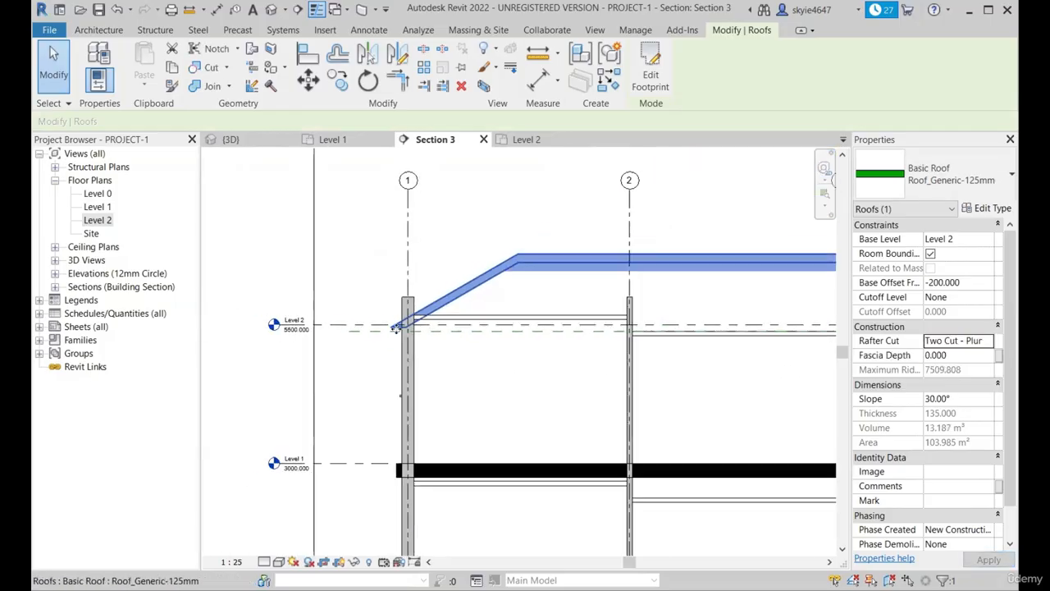
{"action": "scroll", "coordinate": [315, 347], "scroll_direction": "down", "scroll_amount": 2}
{"action": "scroll", "coordinate": [675, 370], "scroll_direction": "up", "scroll_amount": 1}
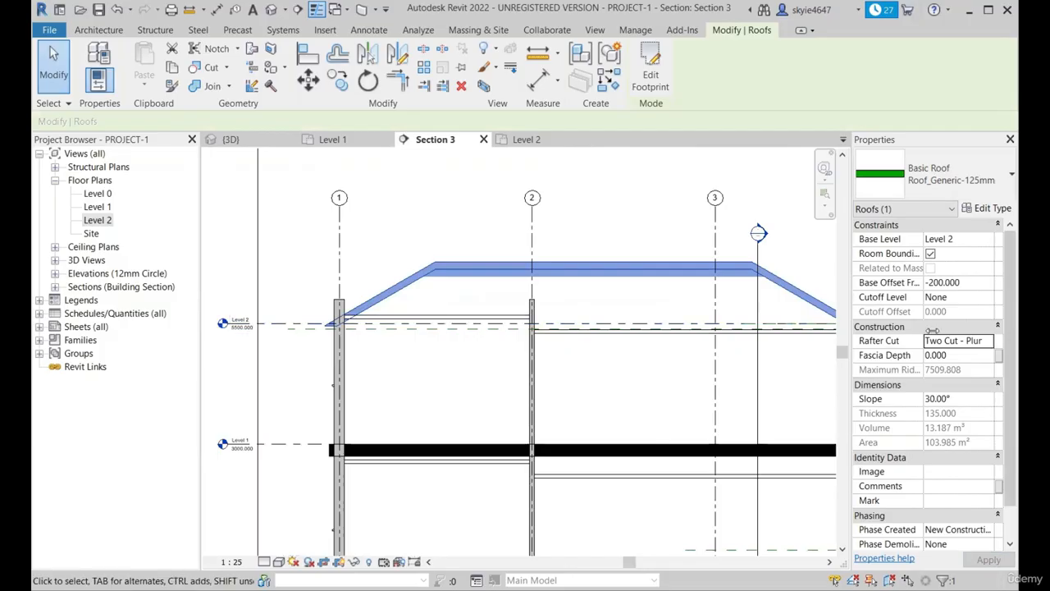
{"action": "scroll", "coordinate": [985, 378], "scroll_direction": "down", "scroll_amount": 1}
{"action": "scroll", "coordinate": [452, 317], "scroll_direction": "down", "scroll_amount": 1}
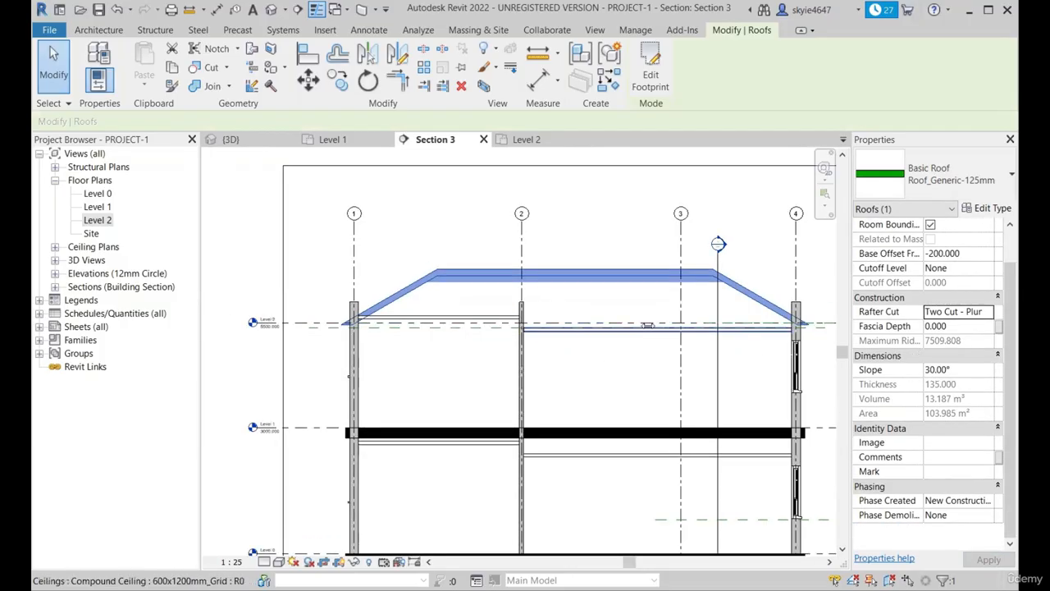
Step: Set the slope of the whole roof to 35°
{"action": "left_click", "coordinate": [659, 85]}
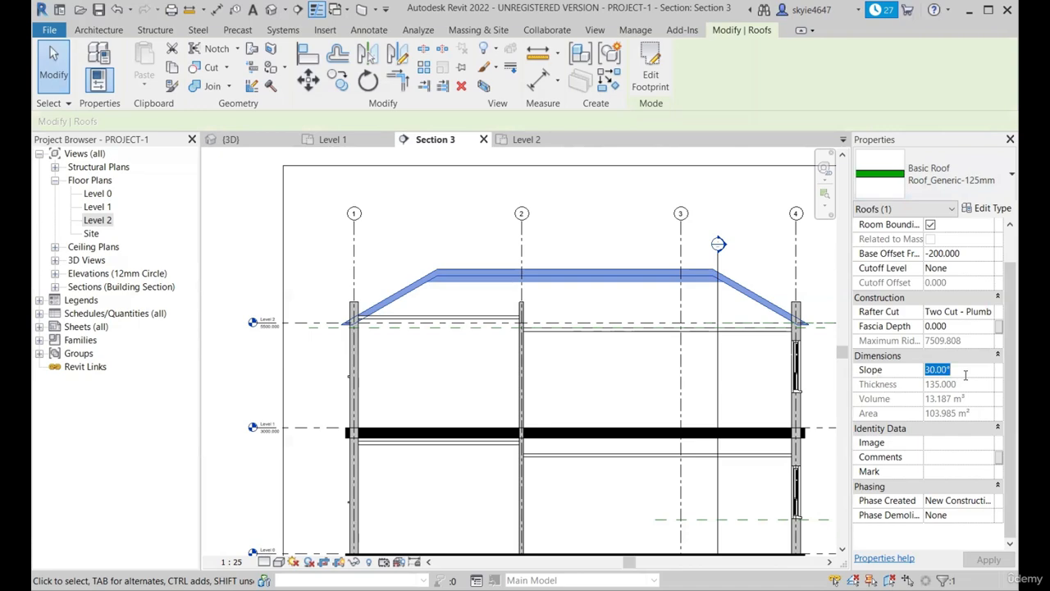
{"action": "key", "text": "Return"}
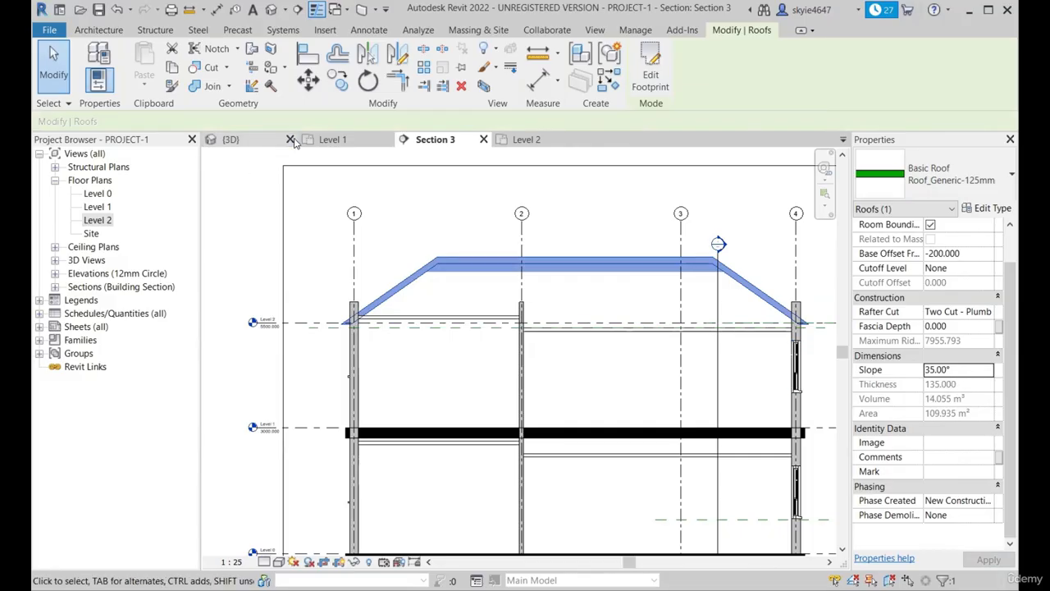
Step: Open the roof footprint in the Level 1 plan, check the slope of each boundary line, and finish the sketch
{"action": "left_click", "coordinate": [335, 141]}
{"action": "left_click", "coordinate": [651, 75]}
{"action": "left_click", "coordinate": [528, 214]}
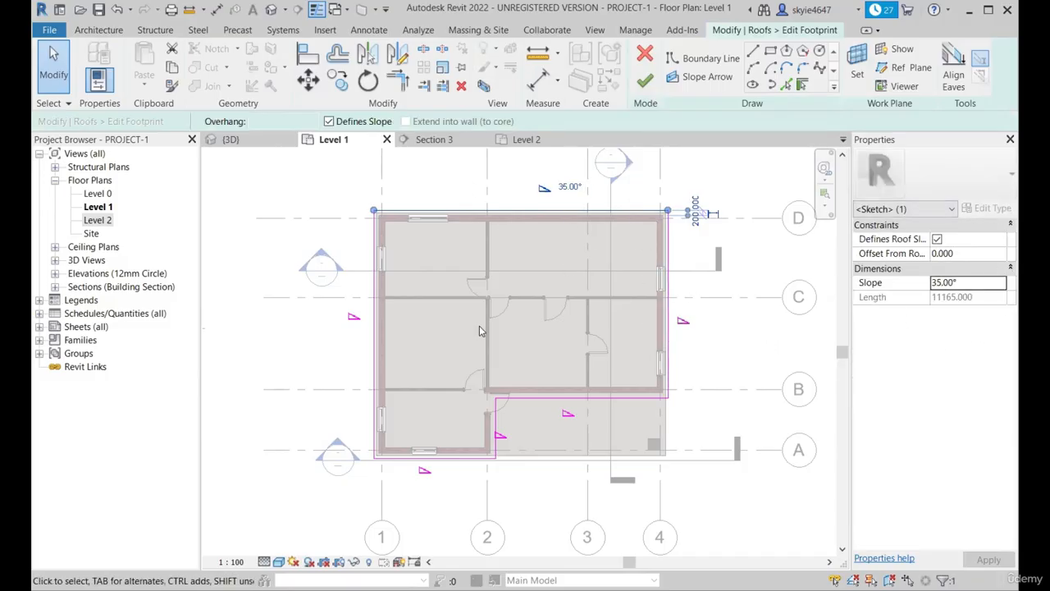
{"action": "left_click", "coordinate": [667, 345]}
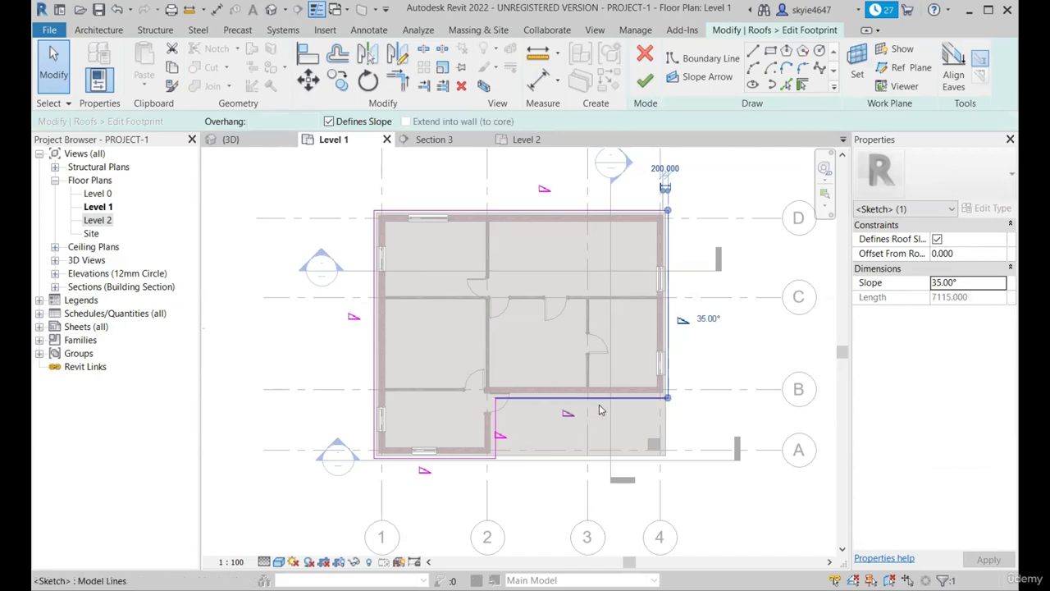
{"action": "left_click", "coordinate": [599, 407]}
{"action": "left_click", "coordinate": [498, 426]}
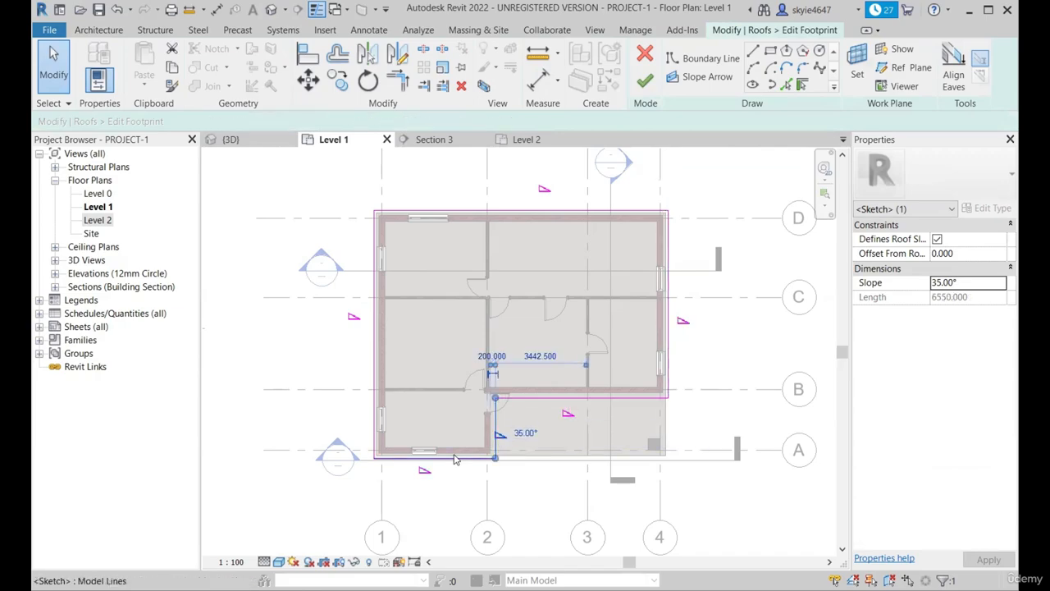
{"action": "left_click", "coordinate": [456, 457]}
{"action": "left_click", "coordinate": [379, 401]}
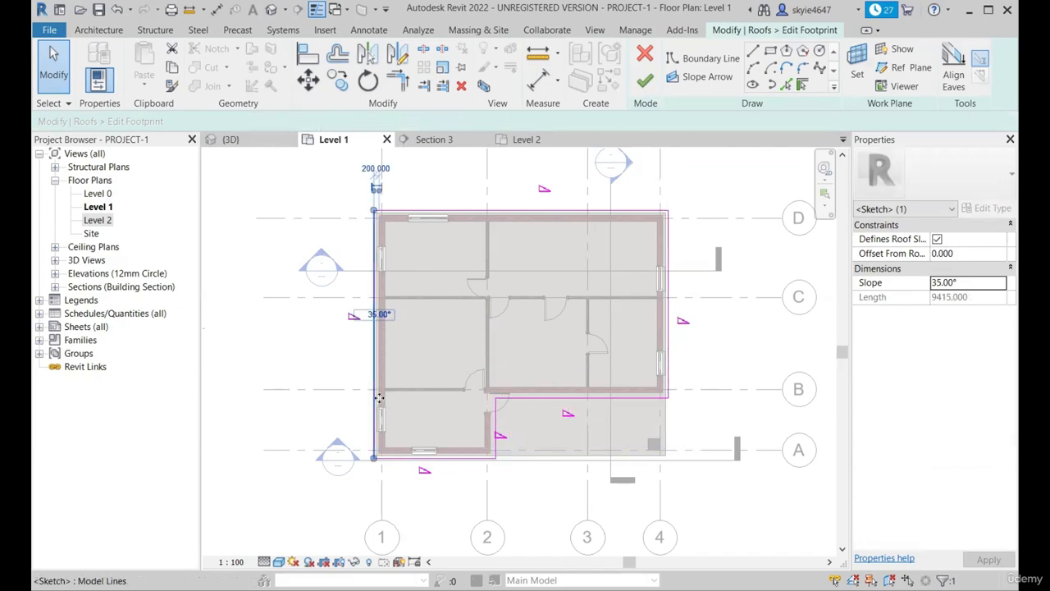
{"action": "left_click", "coordinate": [708, 204]}
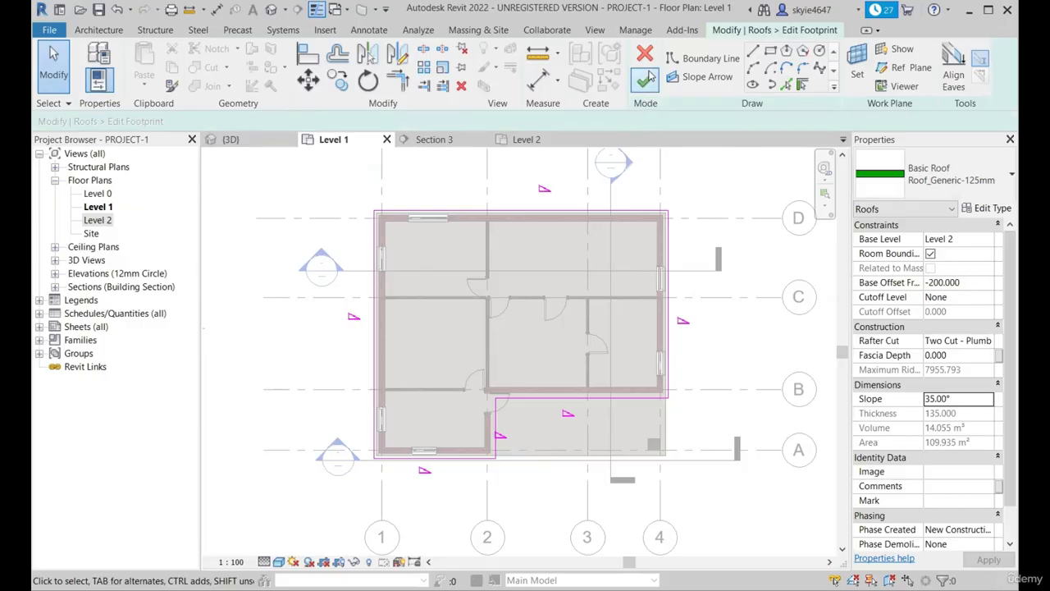
{"action": "left_click", "coordinate": [646, 78]}
Step: Return to the Section 3 view, inspect the eave at grid 1, and set the roof's rafter cut to Plumb Cut
{"action": "left_click", "coordinate": [443, 141]}
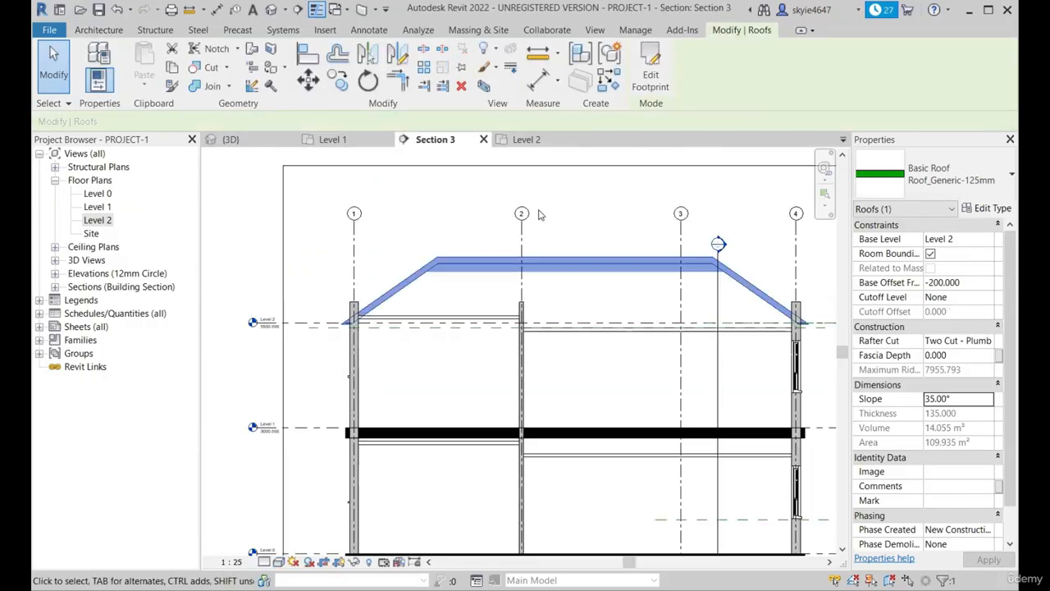
{"action": "scroll", "coordinate": [436, 274], "scroll_direction": "up", "scroll_amount": 3}
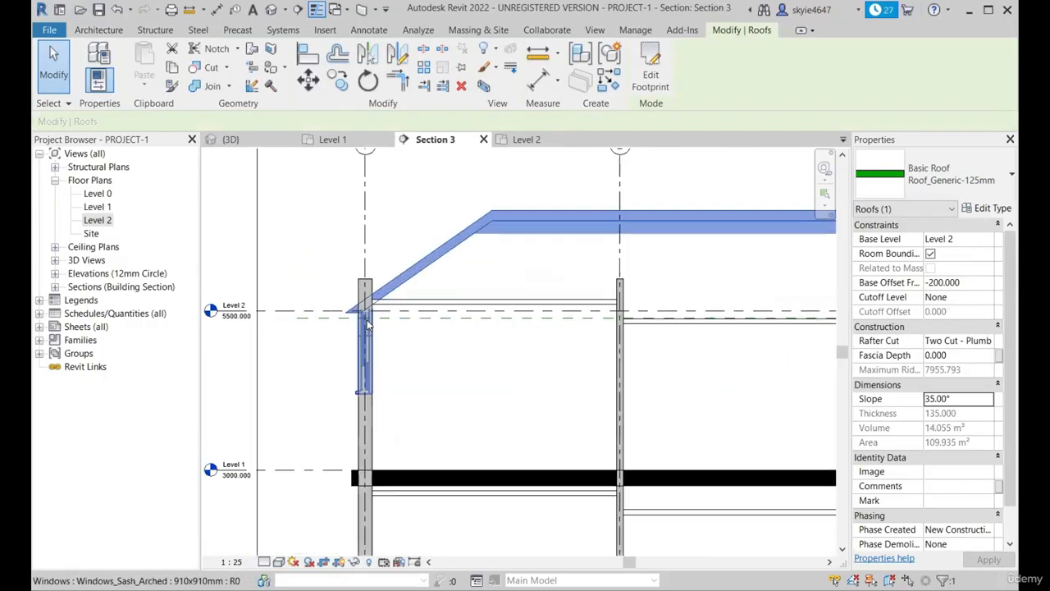
{"action": "scroll", "coordinate": [445, 323], "scroll_direction": "down", "scroll_amount": 1}
{"action": "scroll", "coordinate": [361, 316], "scroll_direction": "up", "scroll_amount": 4}
{"action": "key", "text": "Escape"}
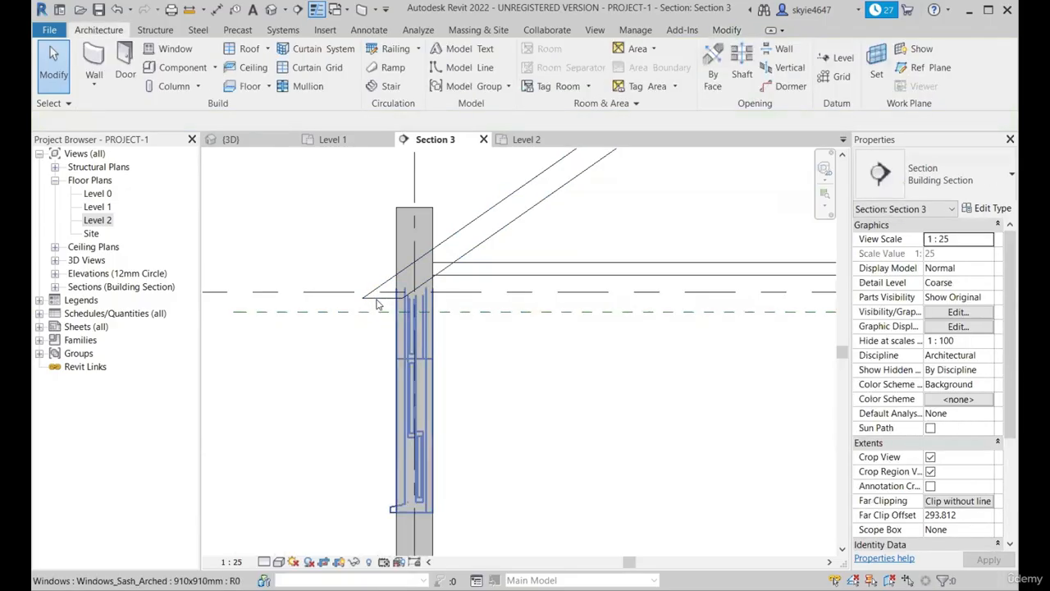
{"action": "left_click", "coordinate": [518, 210]}
{"action": "left_click", "coordinate": [988, 341]}
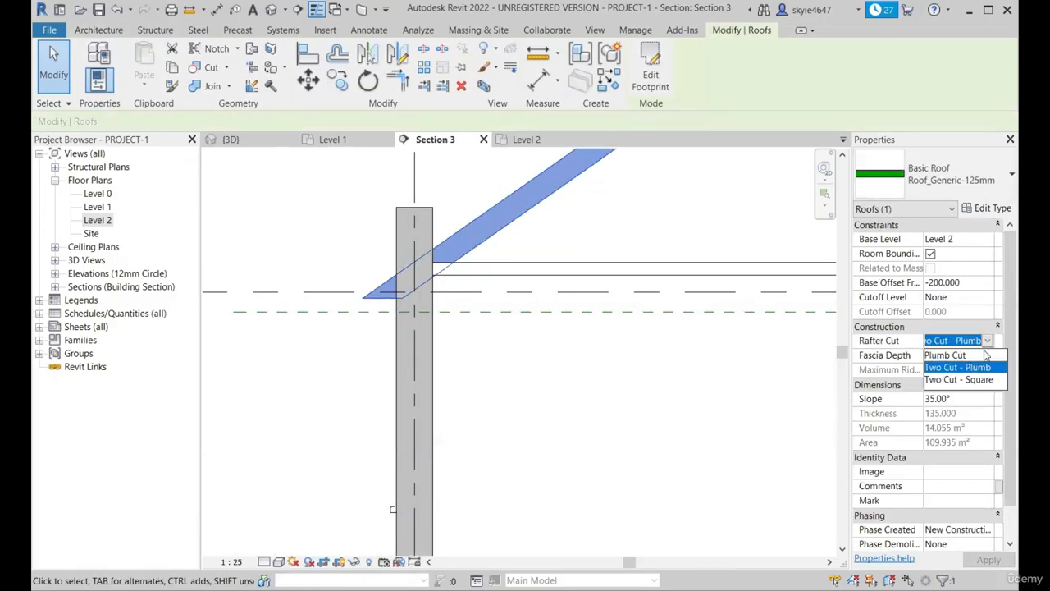
{"action": "left_click", "coordinate": [946, 356]}
Step: Select the reference plane below Level 2 and examine how the roof's lower eave corners at grids 1 and 4 meet it
{"action": "scroll", "coordinate": [385, 303], "scroll_direction": "down", "scroll_amount": 2}
{"action": "left_click", "coordinate": [338, 299]}
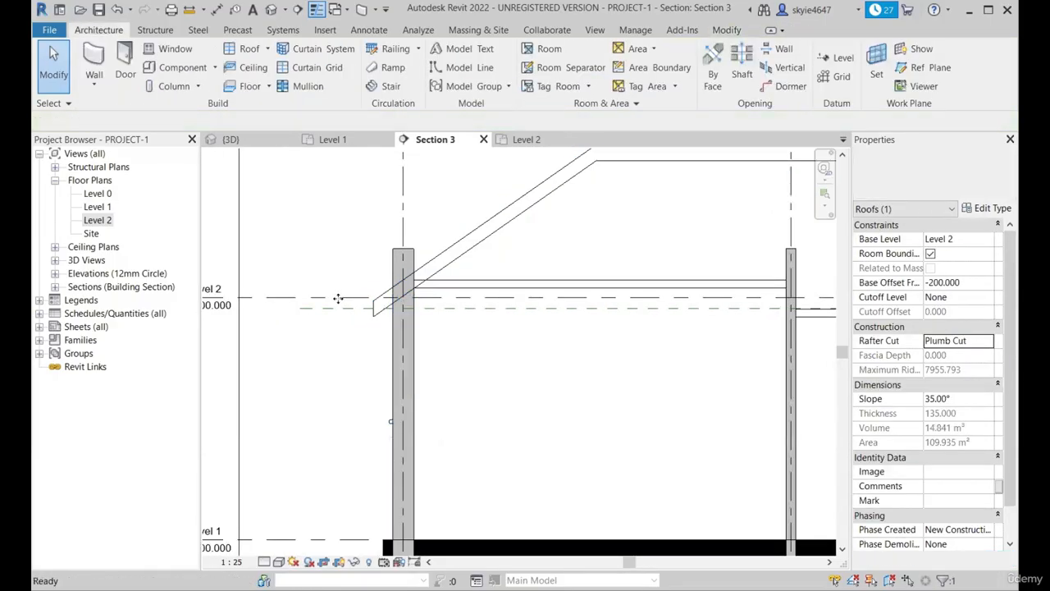
{"action": "left_click", "coordinate": [549, 311]}
{"action": "scroll", "coordinate": [395, 308], "scroll_direction": "up", "scroll_amount": 2}
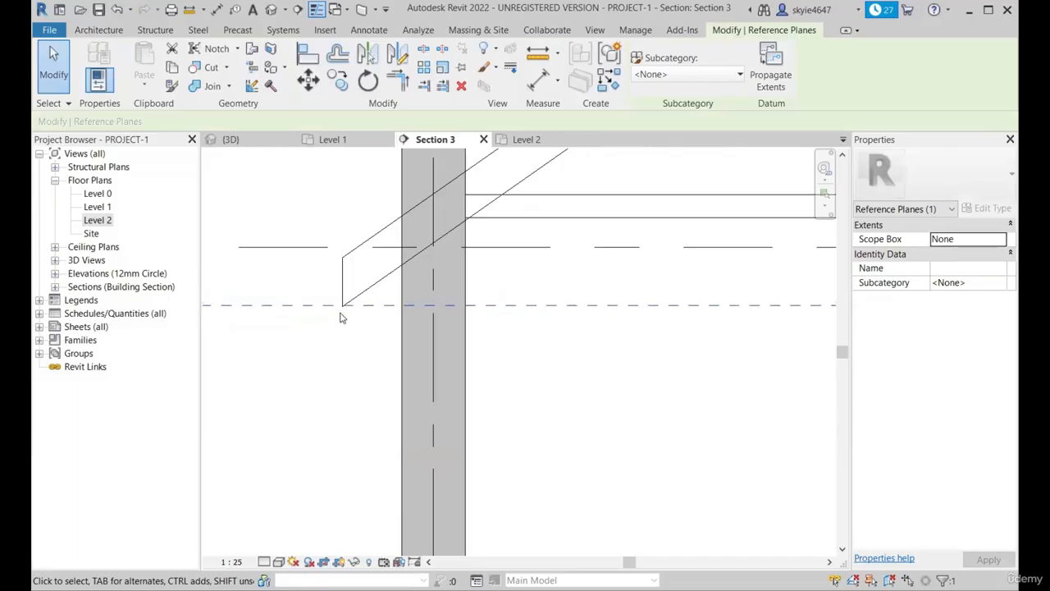
{"action": "scroll", "coordinate": [339, 312], "scroll_direction": "up", "scroll_amount": 3}
{"action": "scroll", "coordinate": [349, 288], "scroll_direction": "up", "scroll_amount": 2}
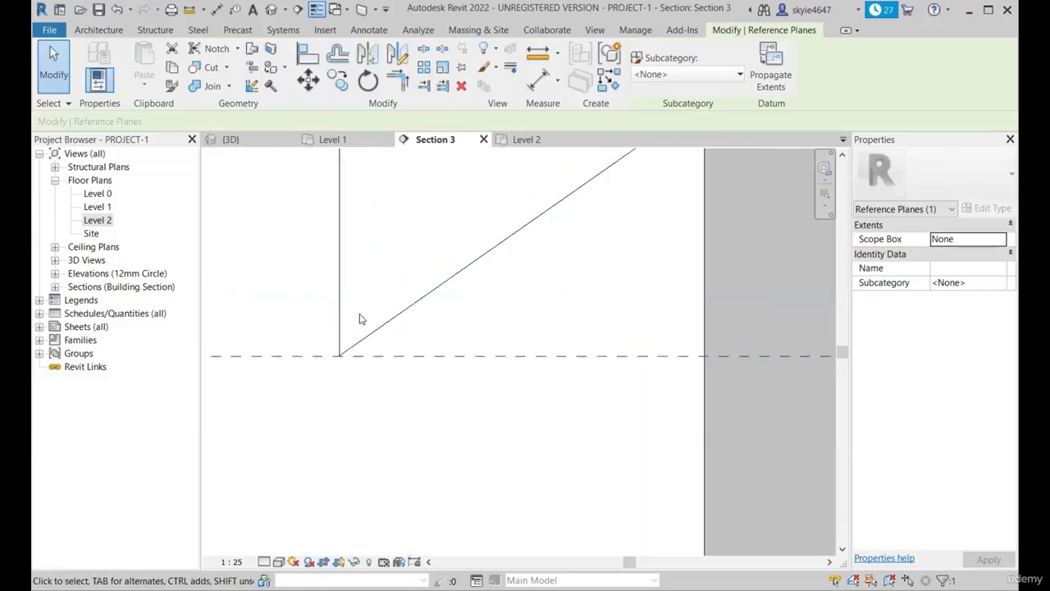
{"action": "scroll", "coordinate": [359, 320], "scroll_direction": "down", "scroll_amount": 4}
{"action": "scroll", "coordinate": [344, 341], "scroll_direction": "down", "scroll_amount": 4}
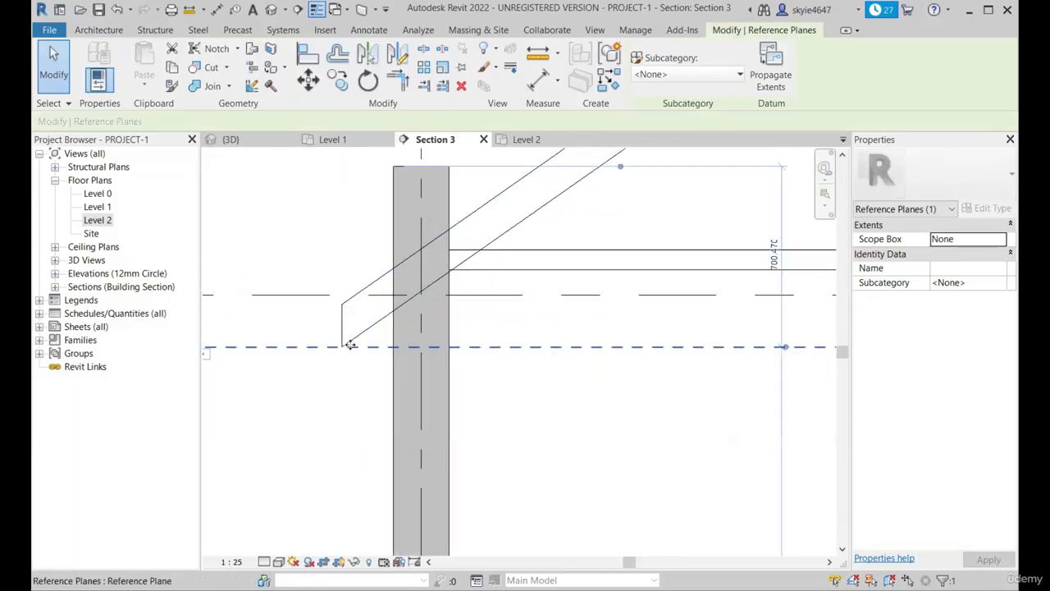
{"action": "scroll", "coordinate": [553, 331], "scroll_direction": "up", "scroll_amount": 3}
{"action": "scroll", "coordinate": [477, 310], "scroll_direction": "up", "scroll_amount": 3}
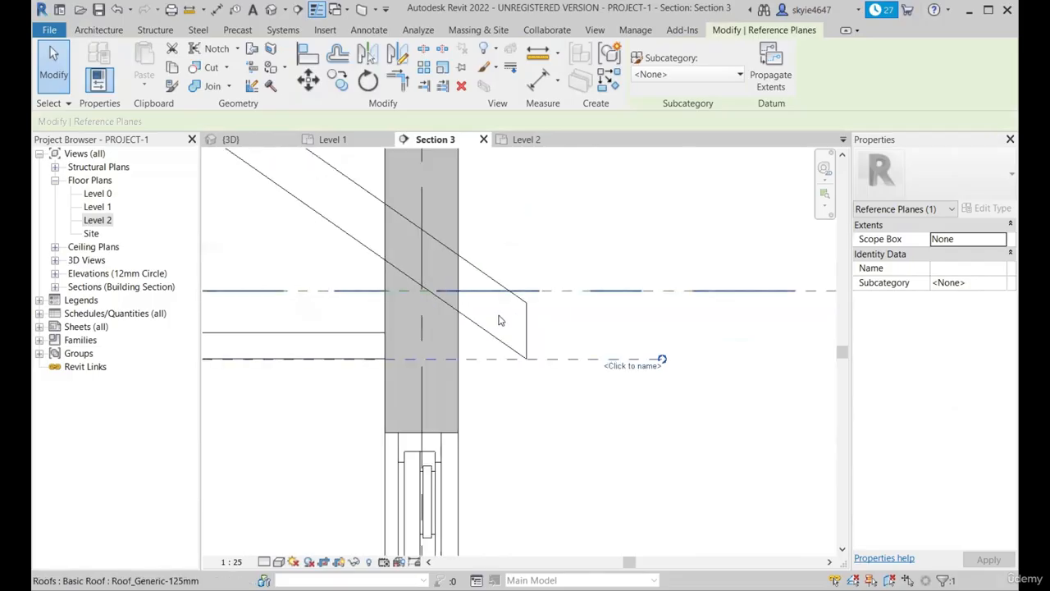
{"action": "scroll", "coordinate": [531, 375], "scroll_direction": "up", "scroll_amount": 3}
{"action": "scroll", "coordinate": [590, 339], "scroll_direction": "down", "scroll_amount": 2}
{"action": "scroll", "coordinate": [635, 314], "scroll_direction": "down", "scroll_amount": 2}
{"action": "key", "text": "Escape"}
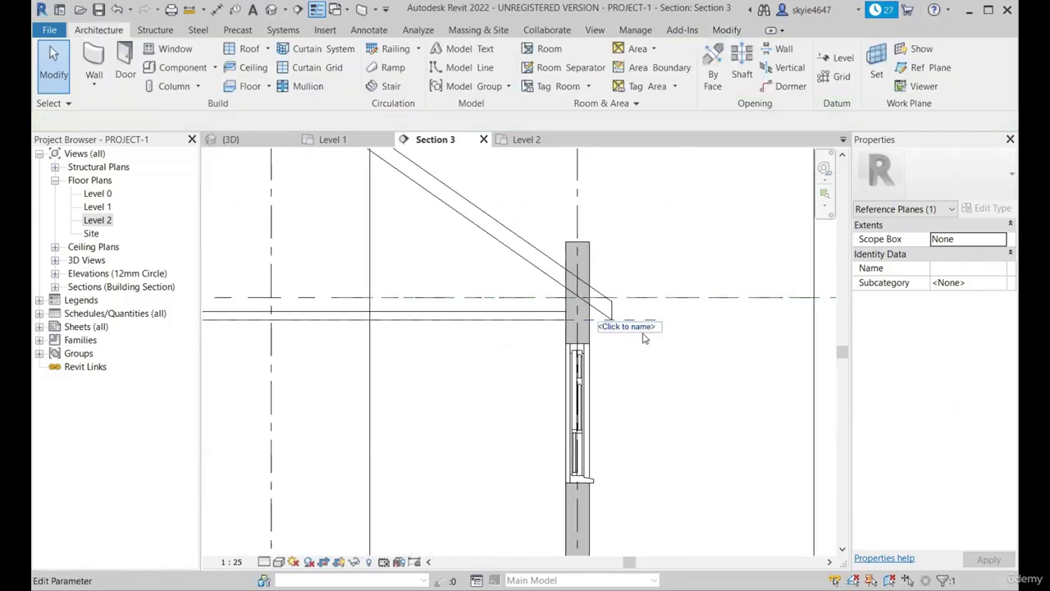
Step: Compare the roof eaves at grids 4 and 1 with the reference plane and the ceiling level between them
{"action": "scroll", "coordinate": [635, 328], "scroll_direction": "down", "scroll_amount": 3}
{"action": "scroll", "coordinate": [633, 355], "scroll_direction": "up", "scroll_amount": 4}
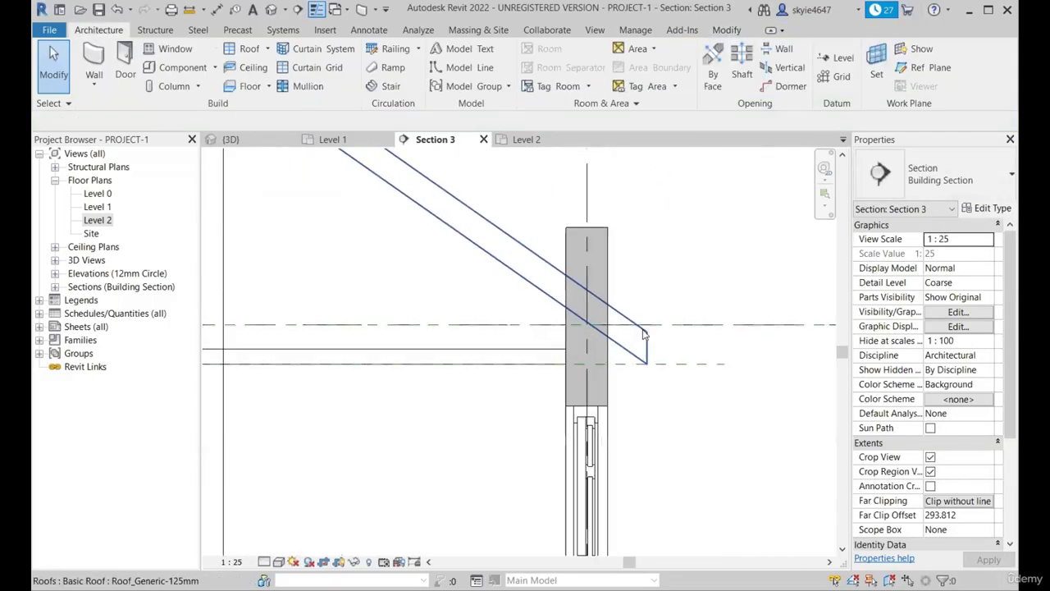
{"action": "scroll", "coordinate": [712, 345], "scroll_direction": "down", "scroll_amount": 4}
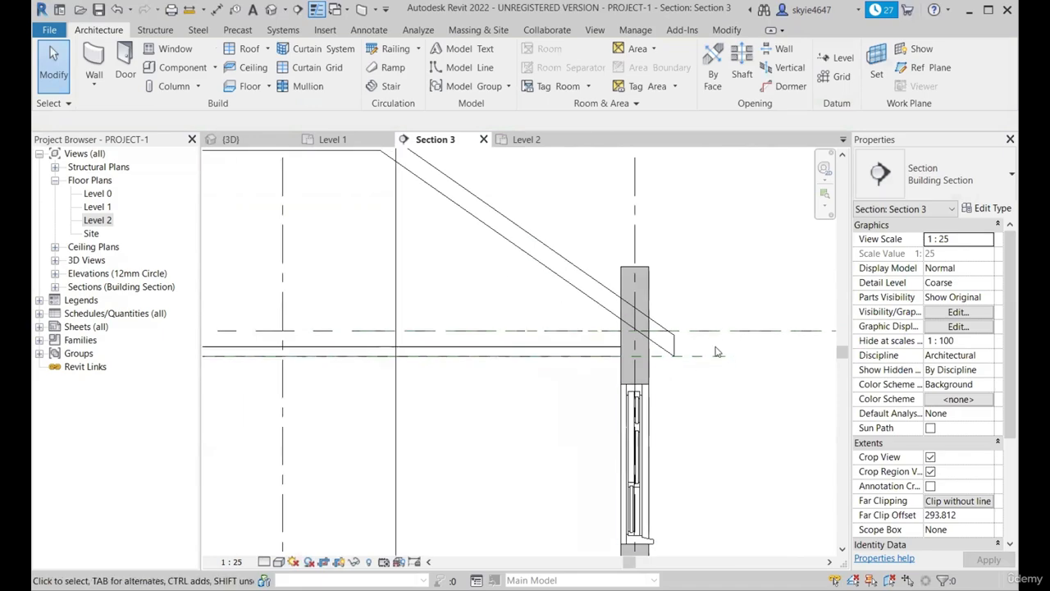
{"action": "scroll", "coordinate": [695, 344], "scroll_direction": "up", "scroll_amount": 4}
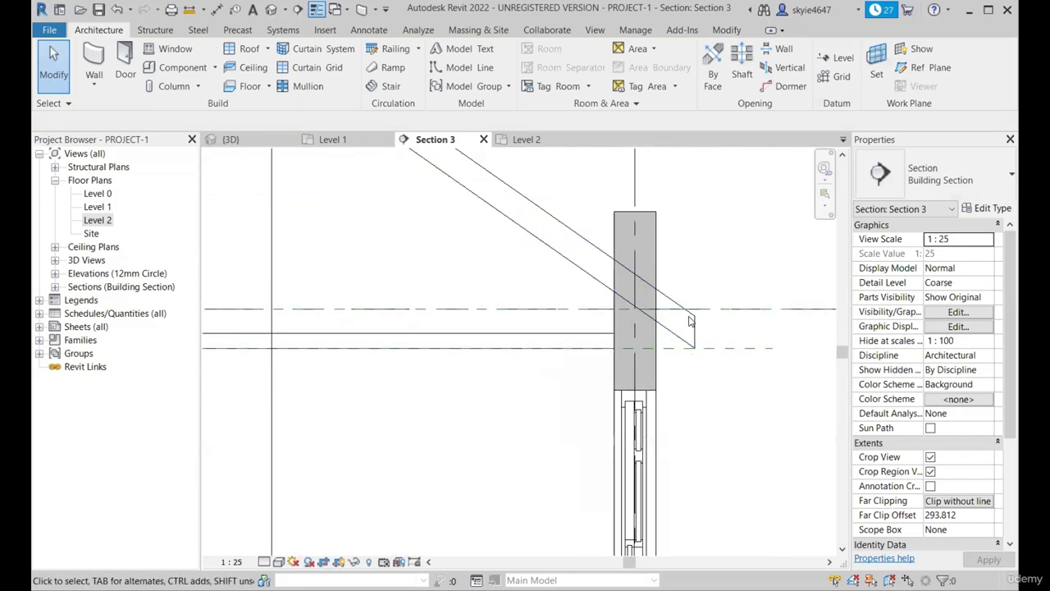
{"action": "scroll", "coordinate": [689, 320], "scroll_direction": "down", "scroll_amount": 5}
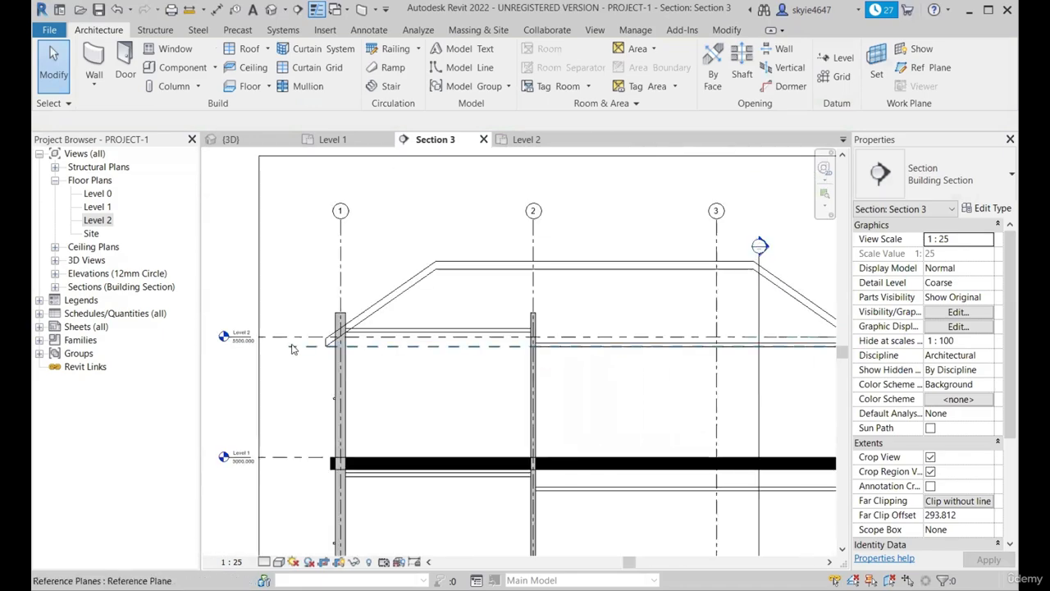
{"action": "scroll", "coordinate": [361, 340], "scroll_direction": "up", "scroll_amount": 3}
{"action": "scroll", "coordinate": [351, 352], "scroll_direction": "down", "scroll_amount": 4}
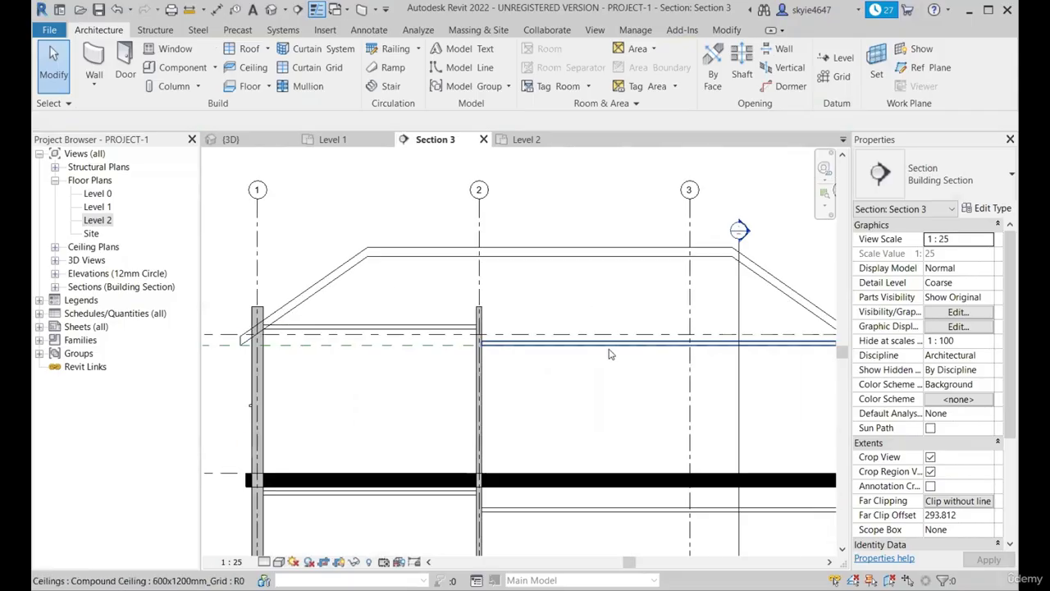
{"action": "scroll", "coordinate": [297, 361], "scroll_direction": "up", "scroll_amount": 3}
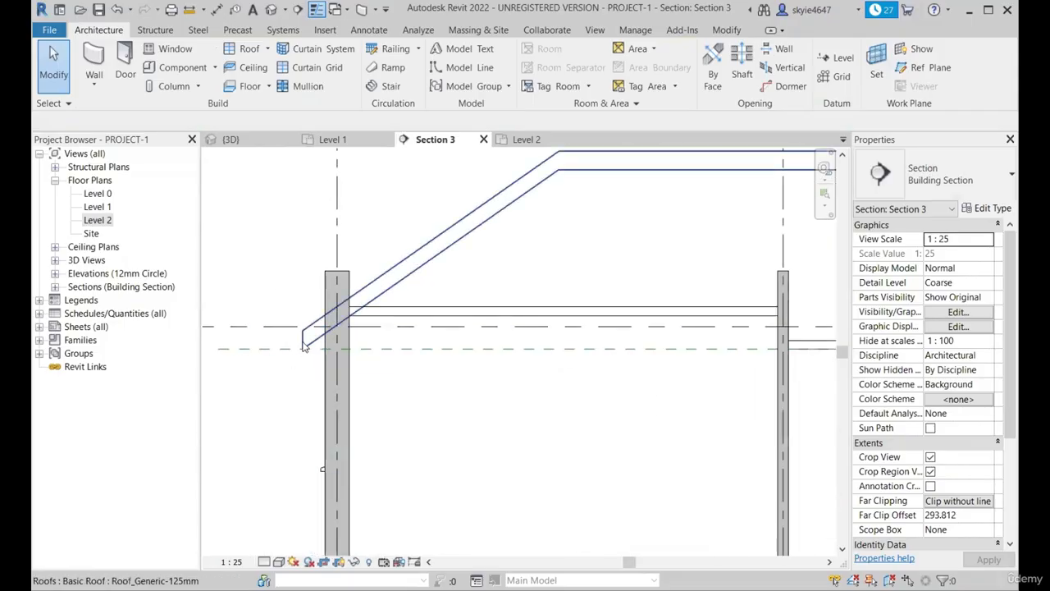
{"action": "scroll", "coordinate": [262, 343], "scroll_direction": "down", "scroll_amount": 2}
{"action": "scroll", "coordinate": [710, 342], "scroll_direction": "up", "scroll_amount": 5}
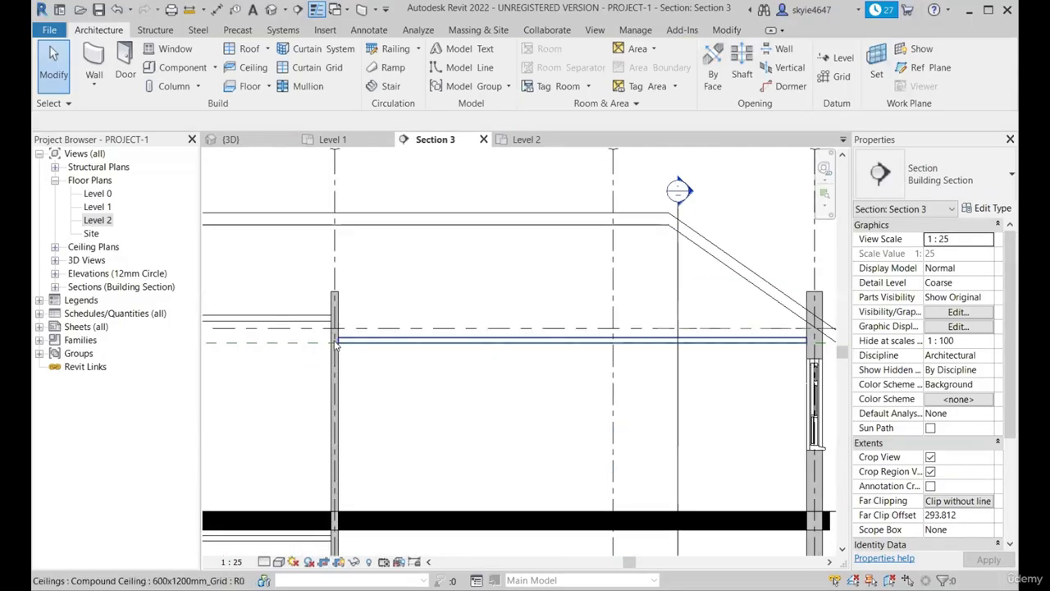
Step: Examine how the lower corner of the roof eave at grid 4 meets the reference plane below Level 2
{"action": "left_click", "coordinate": [680, 333]}
{"action": "scroll", "coordinate": [680, 332], "scroll_direction": "up", "scroll_amount": 2}
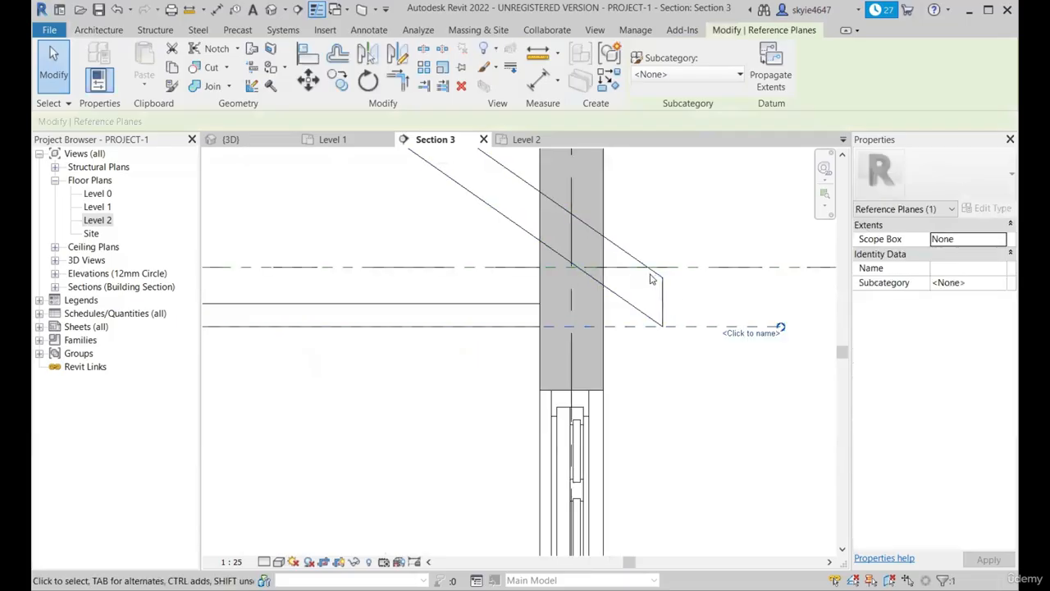
{"action": "key", "text": "Escape"}
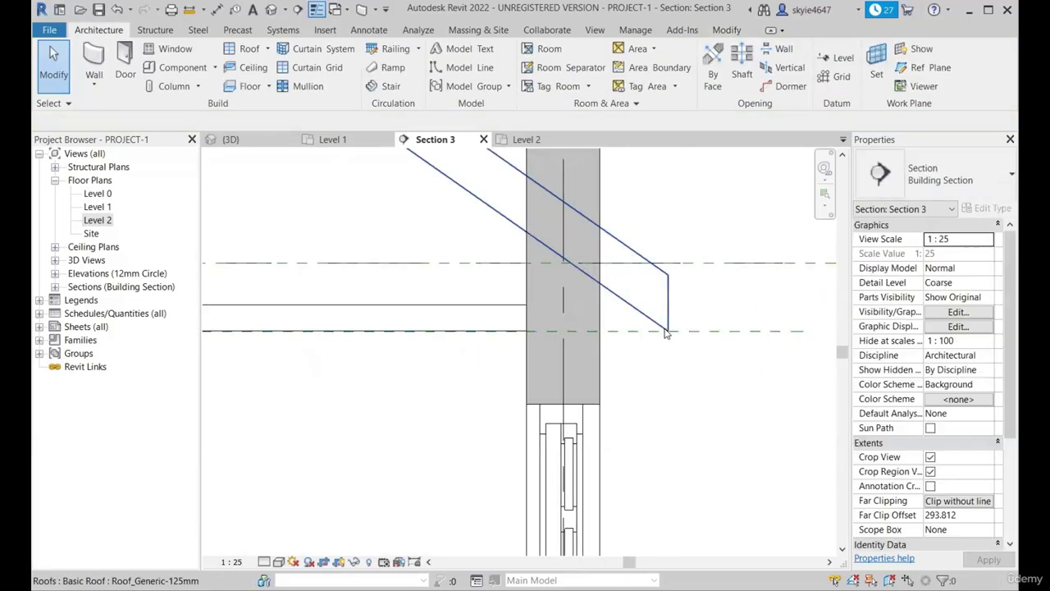
{"action": "scroll", "coordinate": [679, 343], "scroll_direction": "down", "scroll_amount": 2}
{"action": "scroll", "coordinate": [697, 341], "scroll_direction": "down", "scroll_amount": 3}
{"action": "scroll", "coordinate": [687, 310], "scroll_direction": "up", "scroll_amount": 4}
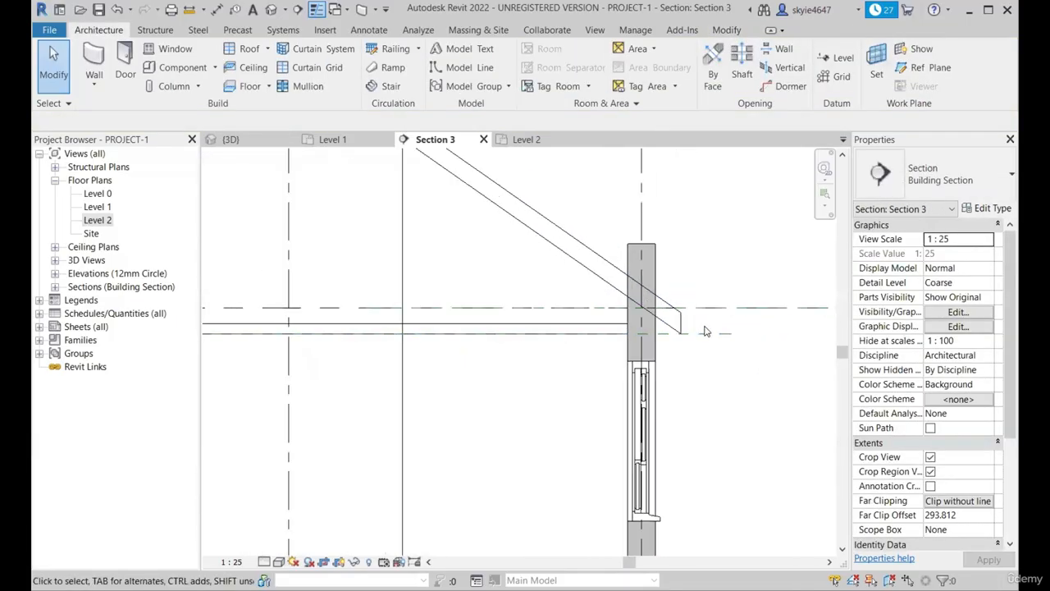
{"action": "scroll", "coordinate": [673, 345], "scroll_direction": "up", "scroll_amount": 2}
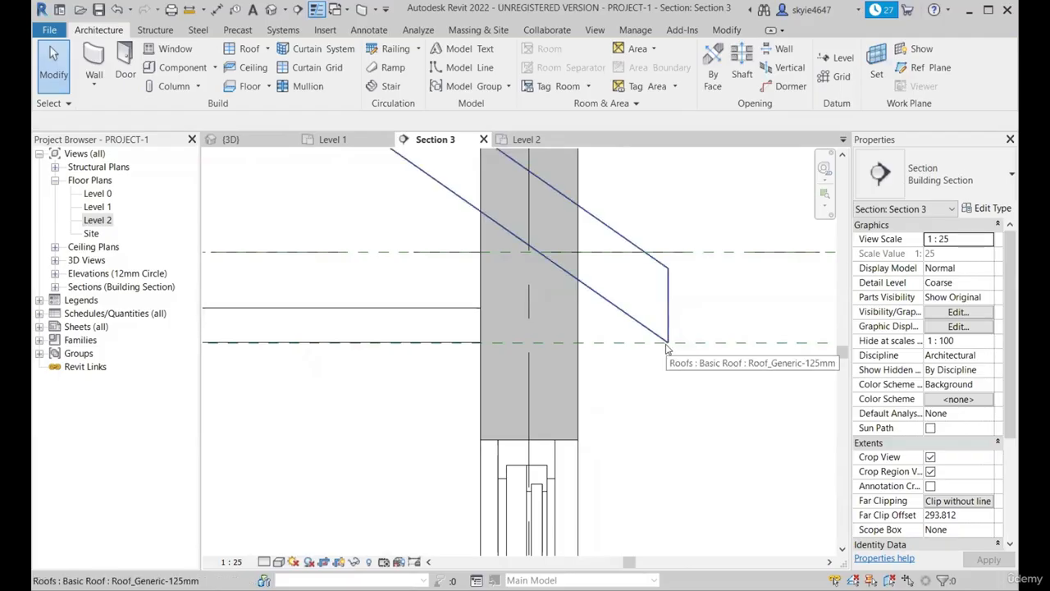
{"action": "scroll", "coordinate": [666, 348], "scroll_direction": "down", "scroll_amount": 1}
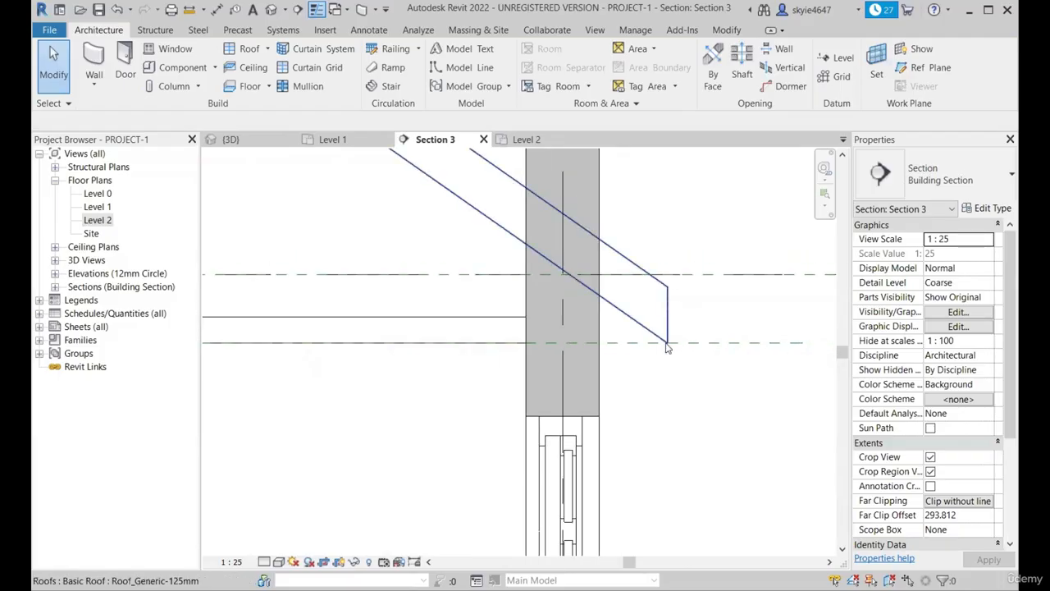
{"action": "scroll", "coordinate": [715, 336], "scroll_direction": "down", "scroll_amount": 6}
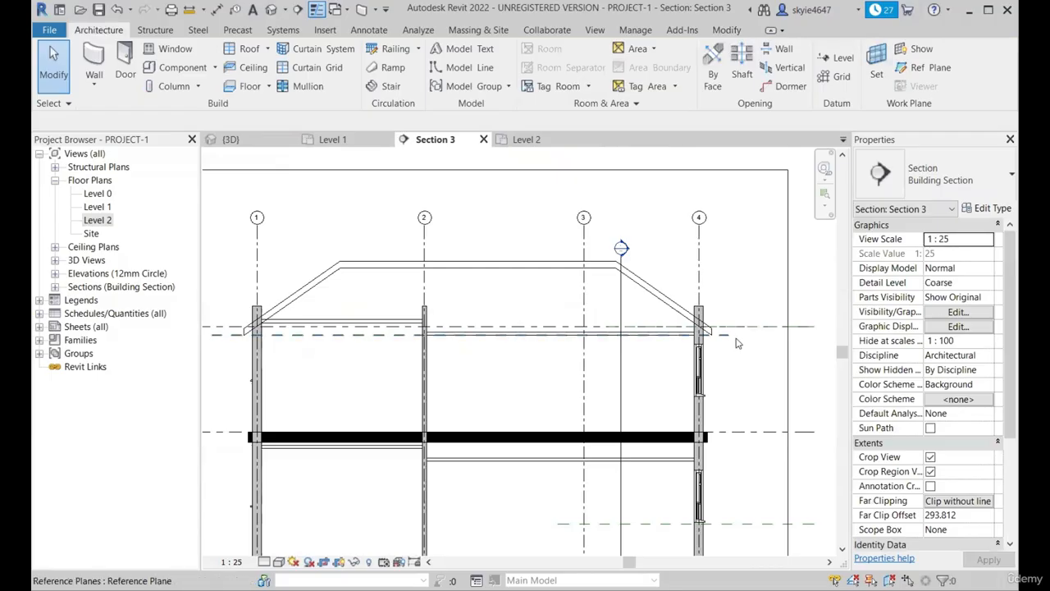
{"action": "scroll", "coordinate": [575, 353], "scroll_direction": "down", "scroll_amount": 2}
{"action": "scroll", "coordinate": [353, 361], "scroll_direction": "up", "scroll_amount": 4}
{"action": "scroll", "coordinate": [328, 320], "scroll_direction": "down", "scroll_amount": 3}
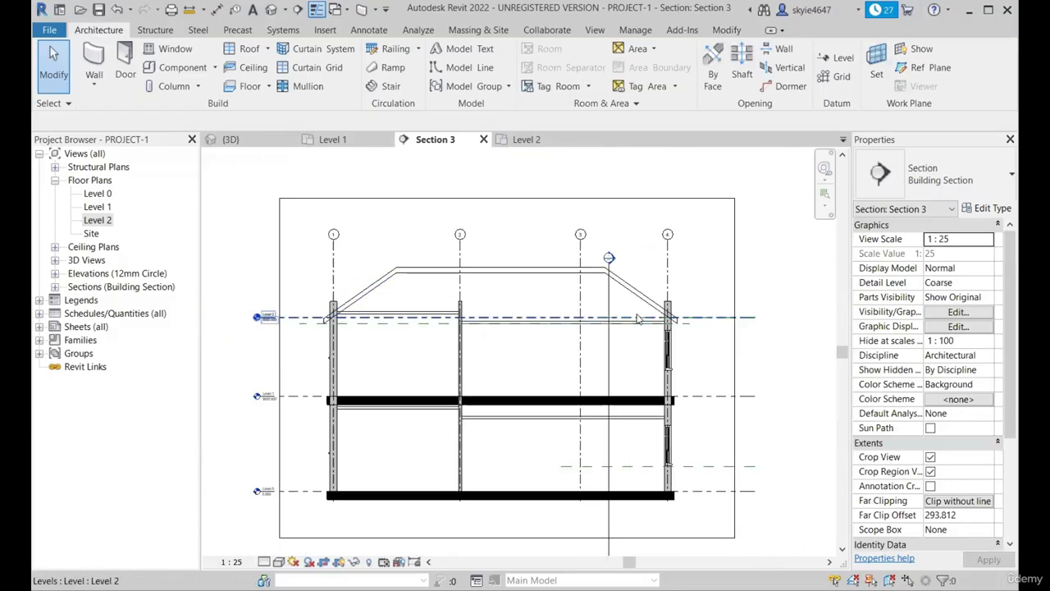
Step: Open the roof's footprint for editing from the 3D view and check its boundary lines in 3D and Section 3
{"action": "left_click", "coordinate": [250, 140]}
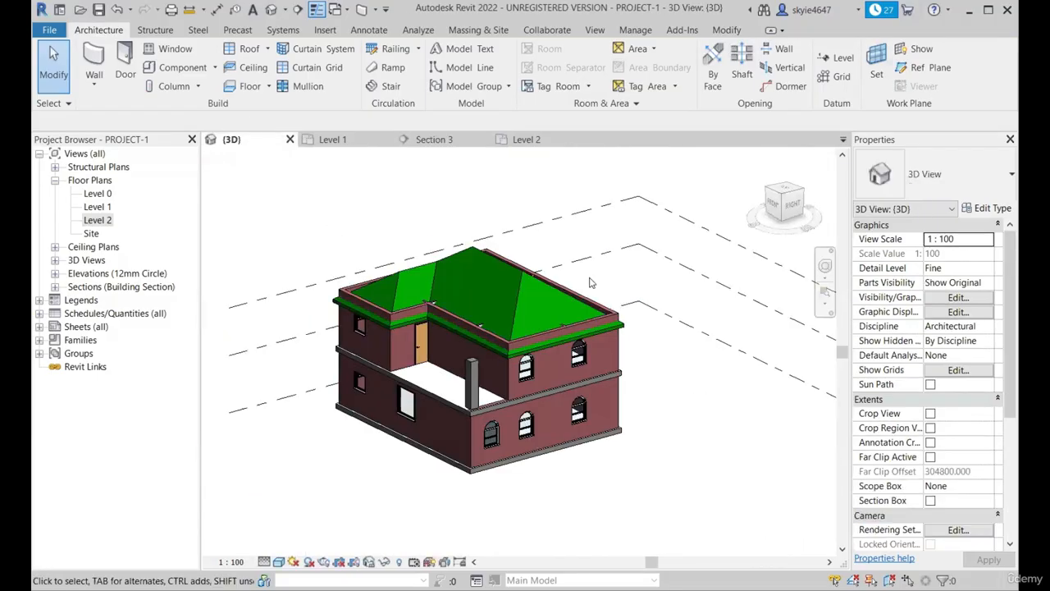
{"action": "left_click", "coordinate": [523, 294]}
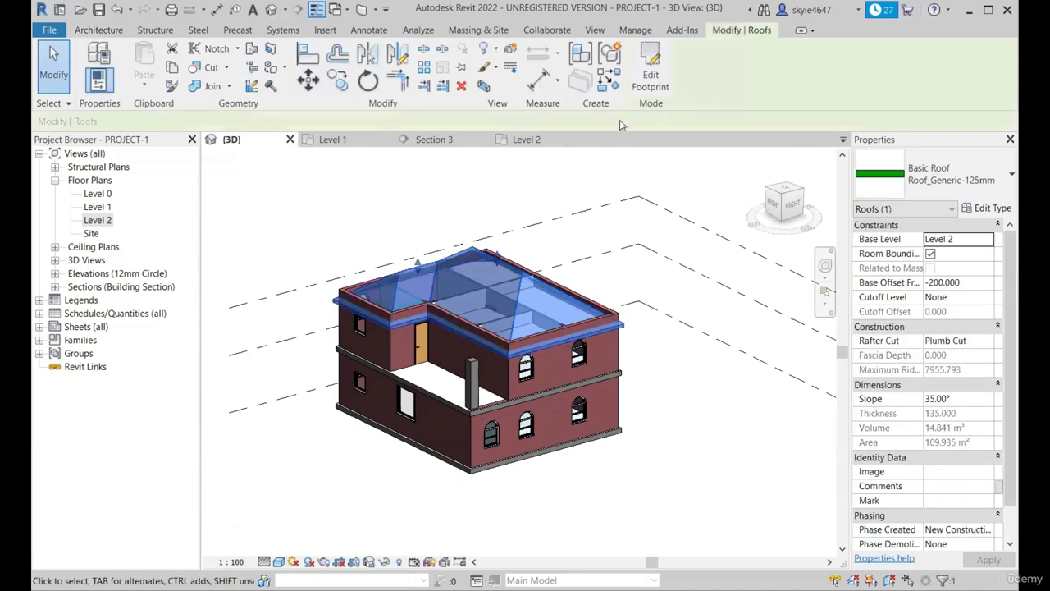
{"action": "left_click", "coordinate": [645, 90]}
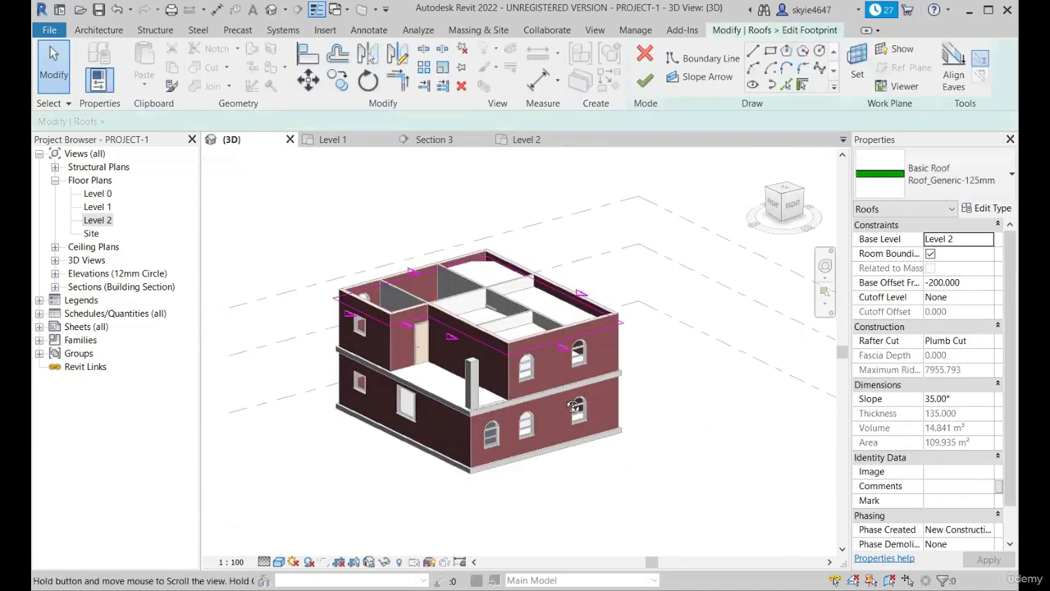
{"action": "middle_click_drag", "start_coordinate": [590, 332], "coordinate": [551, 337], "text": "shift"}
{"action": "scroll", "coordinate": [551, 337], "scroll_direction": "up", "scroll_amount": 4}
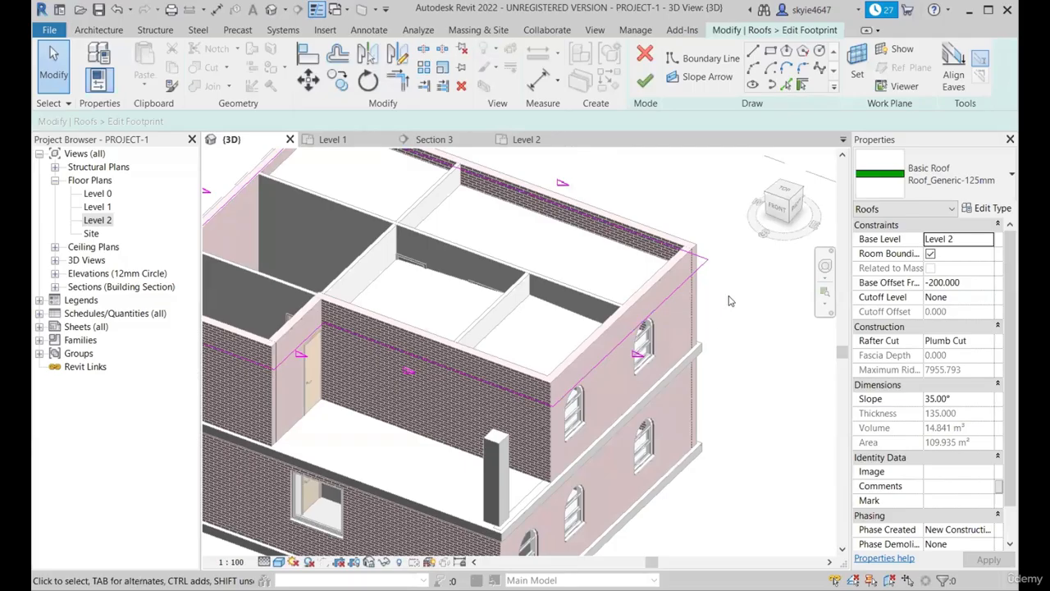
{"action": "scroll", "coordinate": [730, 301], "scroll_direction": "down", "scroll_amount": 2}
{"action": "left_click", "coordinate": [431, 139]}
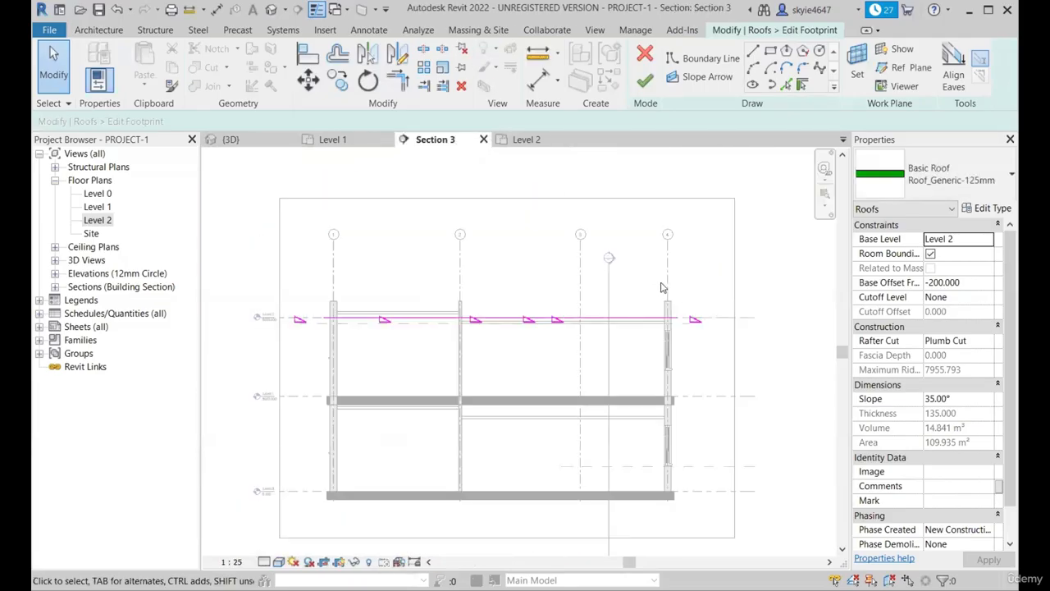
{"action": "scroll", "coordinate": [682, 321], "scroll_direction": "up", "scroll_amount": 1}
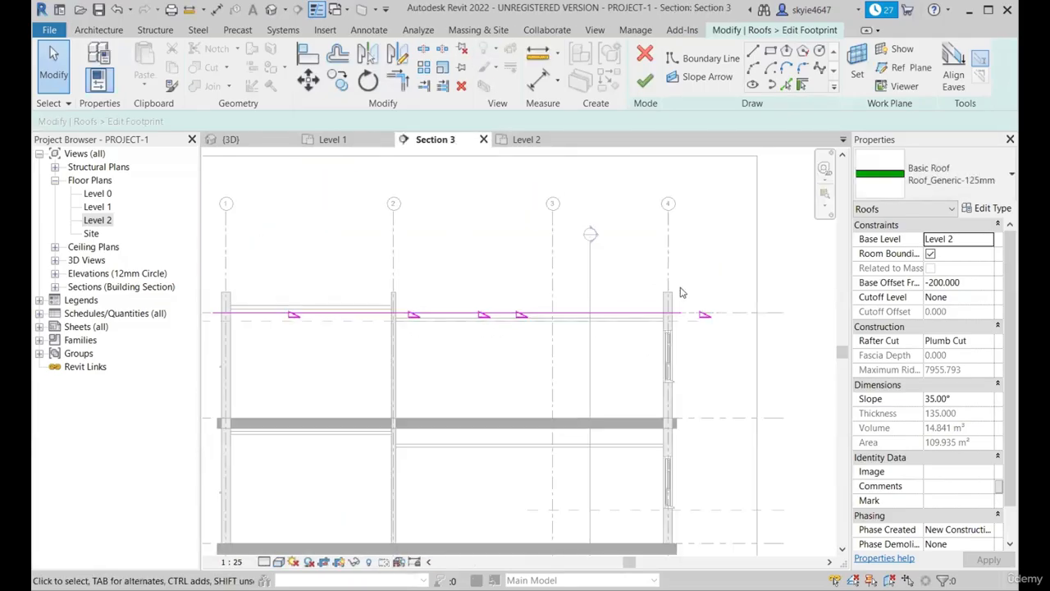
Step: Set the Offset From Roof Base of the footprint boundary line along grid 4 to 250 mm and finish the sketch
{"action": "left_click", "coordinate": [246, 139]}
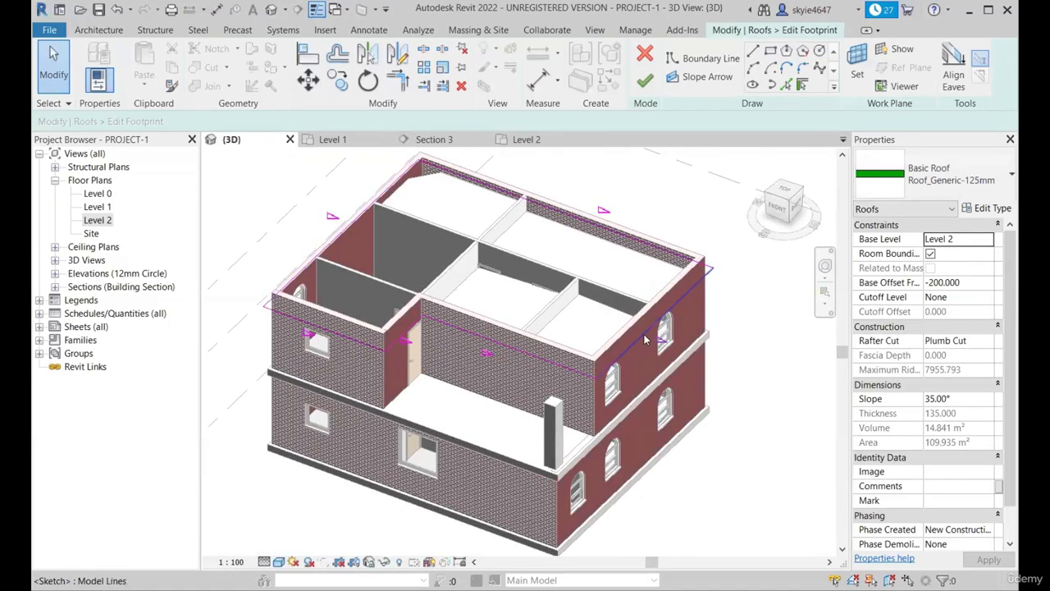
{"action": "scroll", "coordinate": [639, 338], "scroll_direction": "up", "scroll_amount": 4}
{"action": "left_click", "coordinate": [639, 338]}
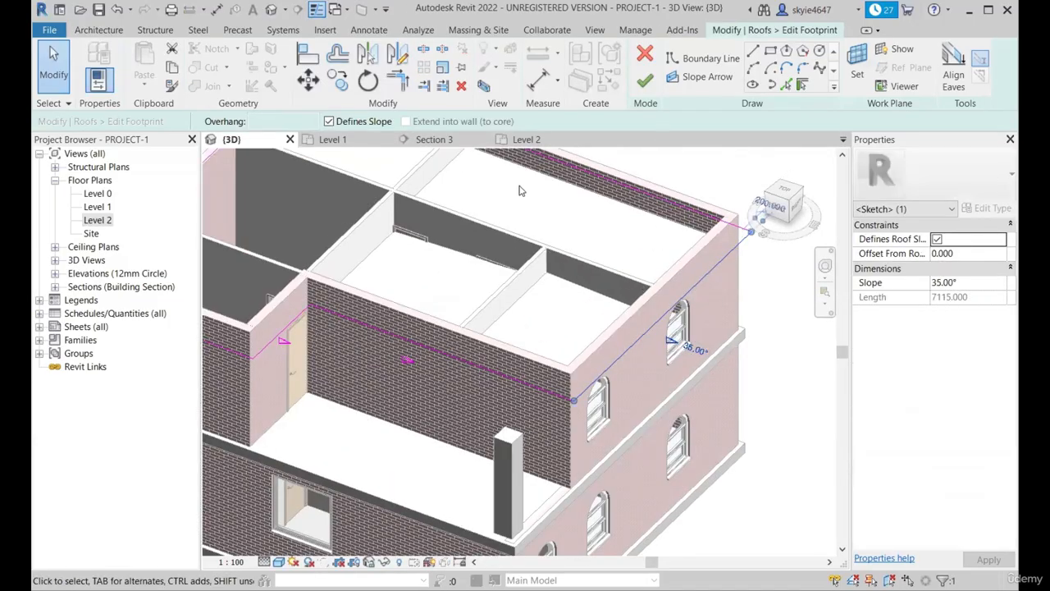
{"action": "left_click", "coordinate": [439, 141]}
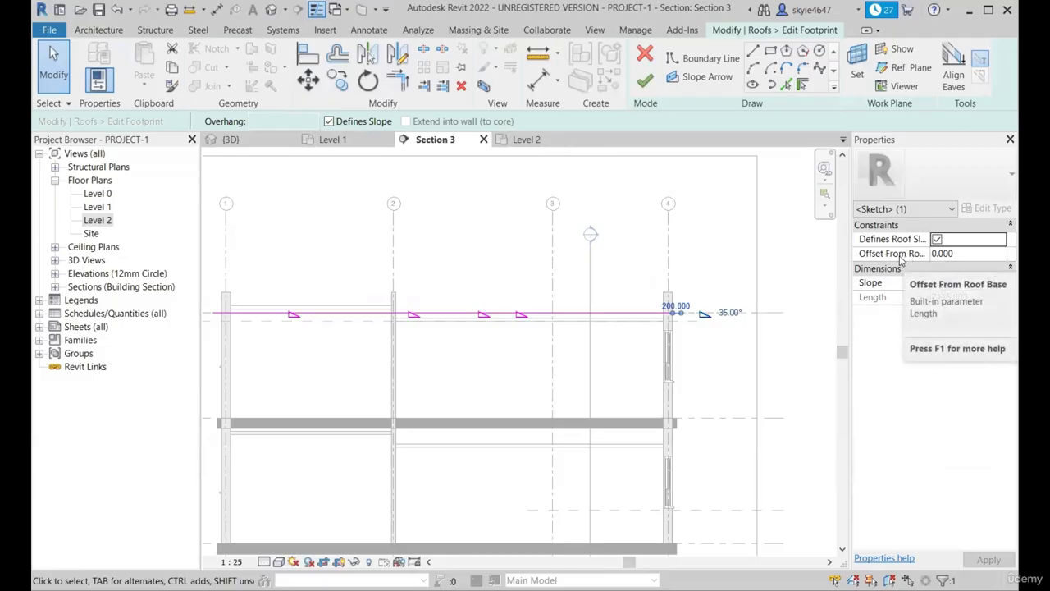
{"action": "scroll", "coordinate": [639, 290], "scroll_direction": "down", "scroll_amount": 1}
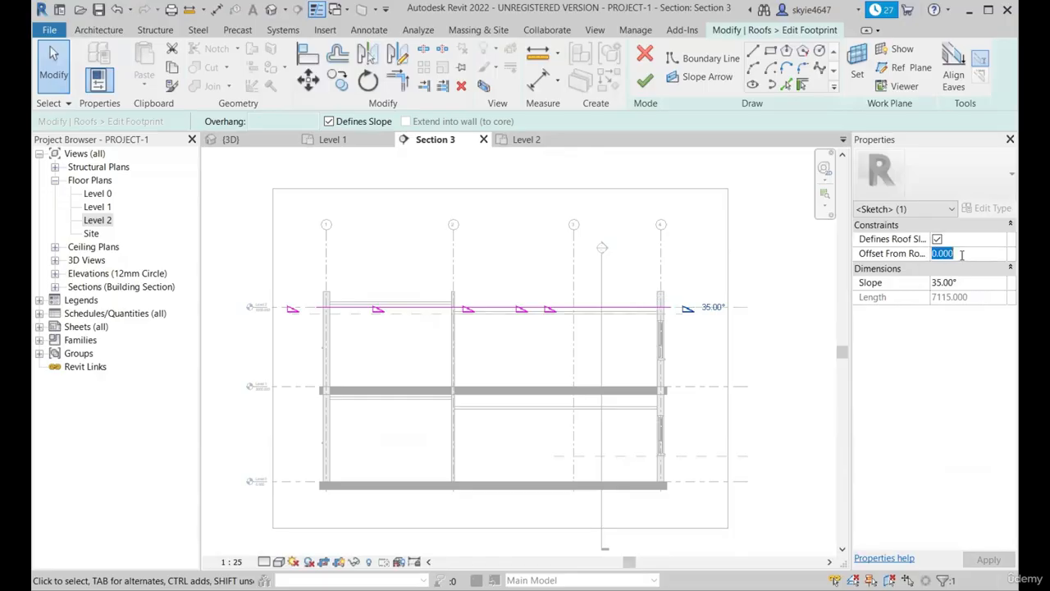
{"action": "key", "text": "Return"}
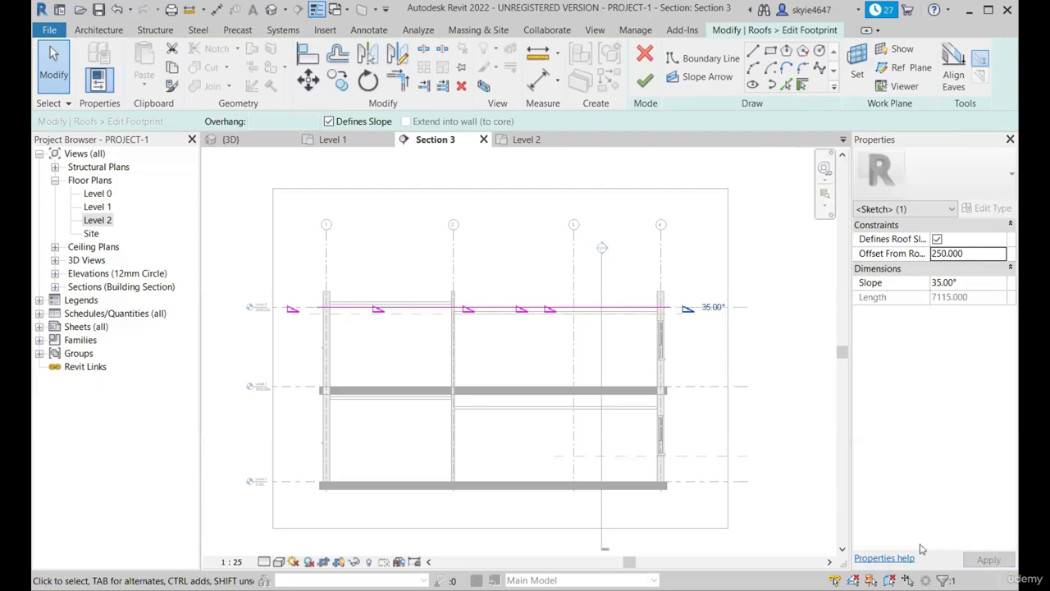
{"action": "left_click", "coordinate": [645, 86]}
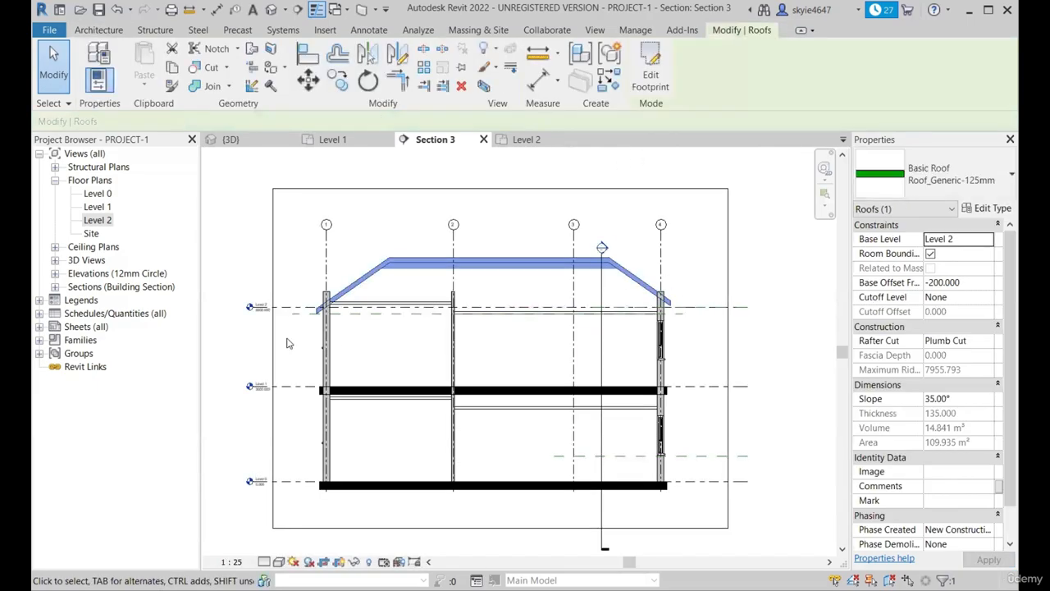
Step: Inspect the roof eaves at grids 1 and 4 in Section 3 against Level 2 and the reference plane
{"action": "scroll", "coordinate": [340, 310], "scroll_direction": "up", "scroll_amount": 3}
{"action": "scroll", "coordinate": [283, 321], "scroll_direction": "up", "scroll_amount": 3}
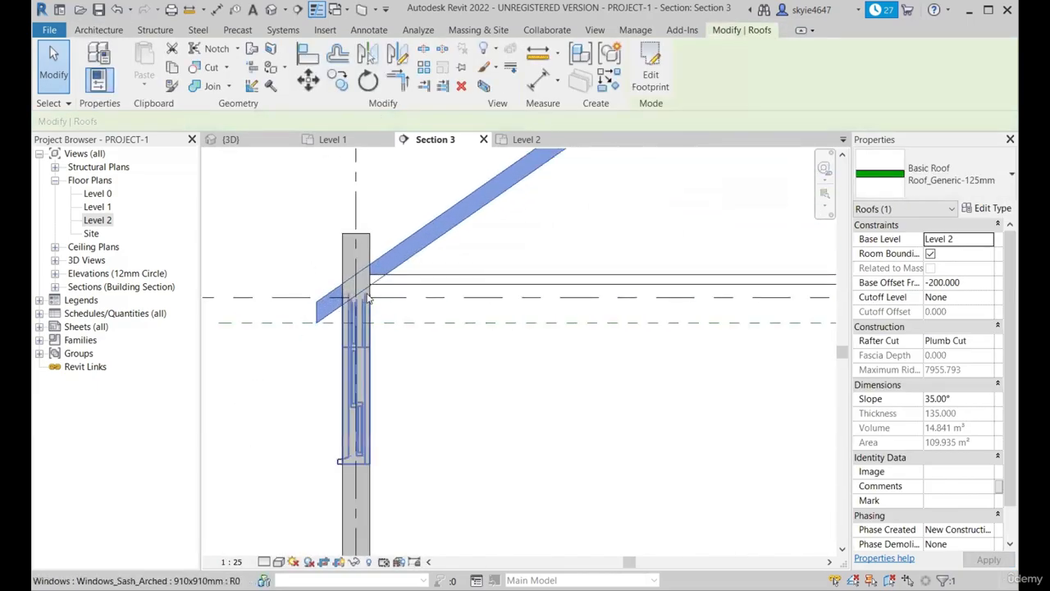
{"action": "scroll", "coordinate": [324, 250], "scroll_direction": "up", "scroll_amount": 4}
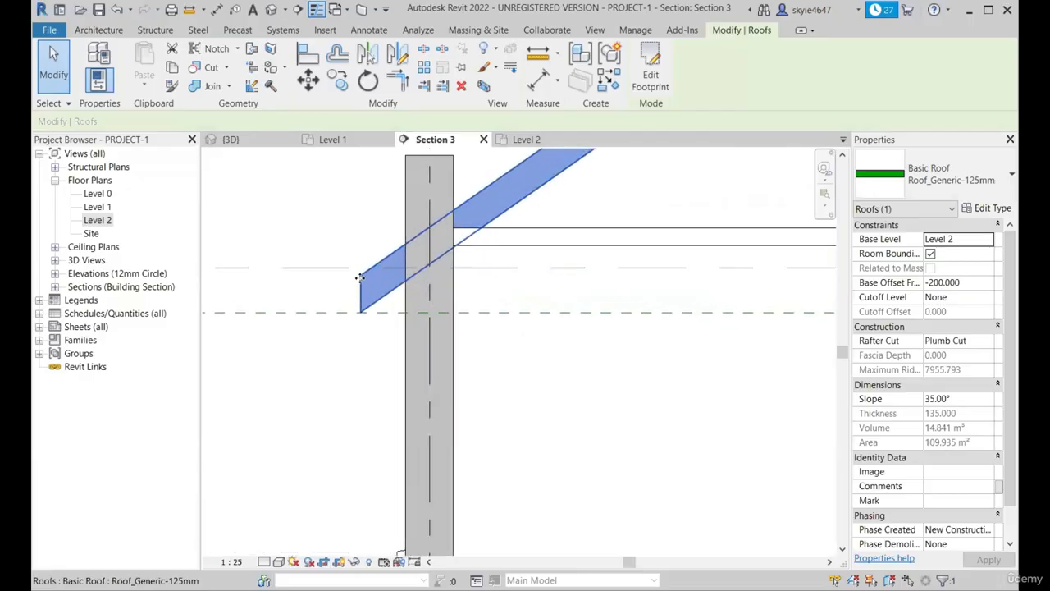
{"action": "scroll", "coordinate": [329, 278], "scroll_direction": "down", "scroll_amount": 6}
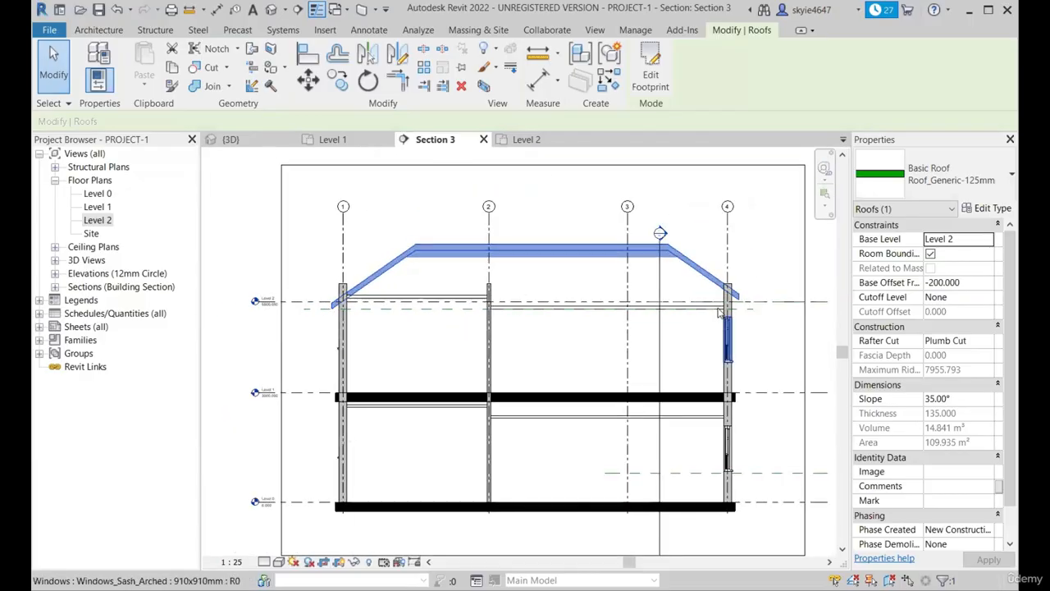
{"action": "scroll", "coordinate": [769, 290], "scroll_direction": "up", "scroll_amount": 4}
{"action": "scroll", "coordinate": [744, 283], "scroll_direction": "up", "scroll_amount": 2}
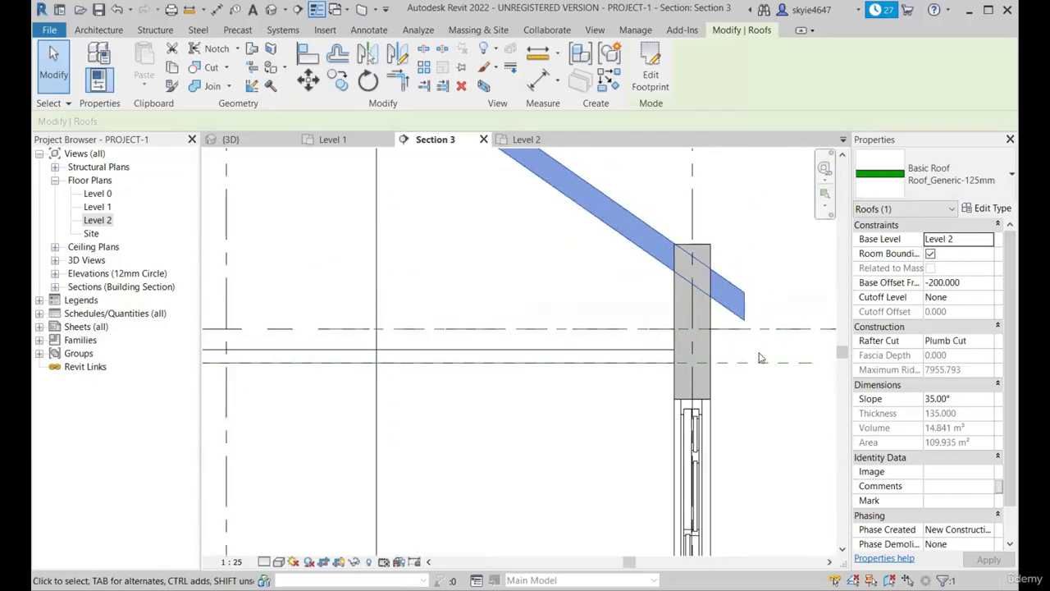
{"action": "scroll", "coordinate": [775, 349], "scroll_direction": "down", "scroll_amount": 1}
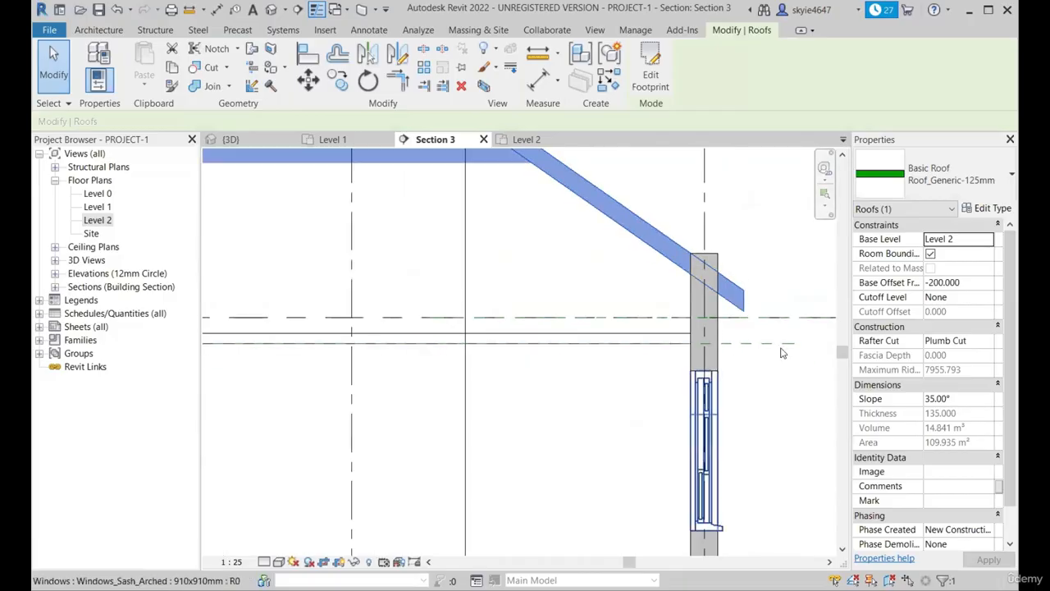
{"action": "scroll", "coordinate": [775, 328], "scroll_direction": "up", "scroll_amount": 1}
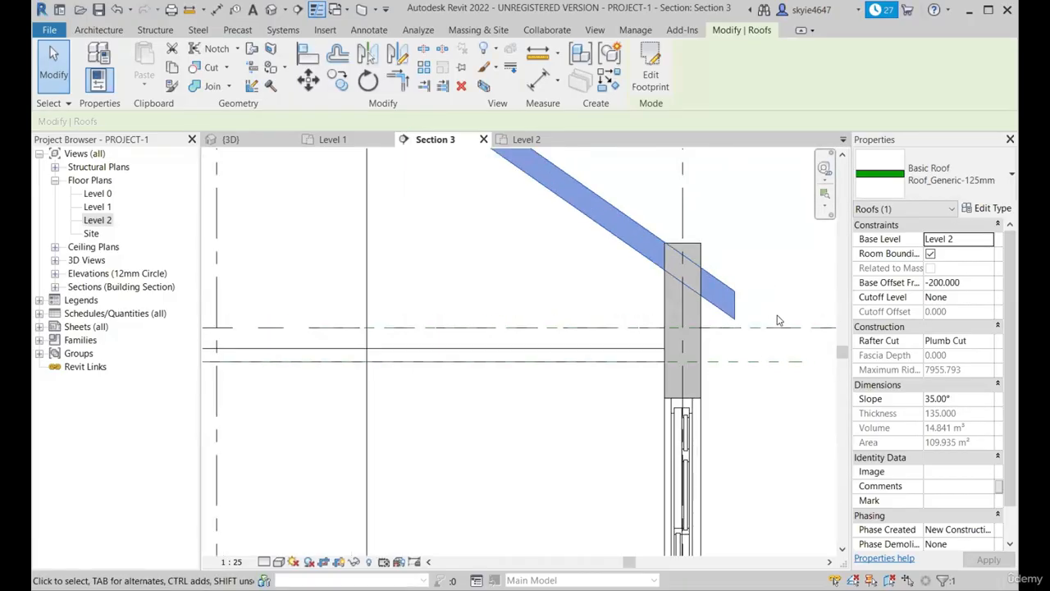
{"action": "scroll", "coordinate": [778, 320], "scroll_direction": "down", "scroll_amount": 2}
Step: Examine the edited roof's eaves around the building in the 3D view, and return to Section 3
{"action": "left_click", "coordinate": [243, 144]}
{"action": "scroll", "coordinate": [397, 240], "scroll_direction": "down", "scroll_amount": 2}
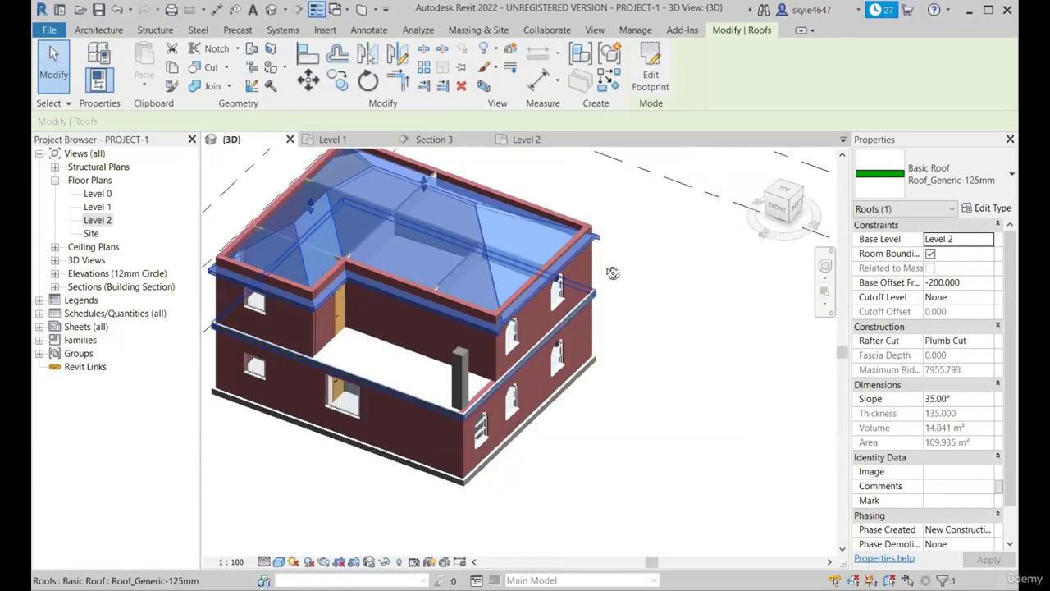
{"action": "middle_click_drag", "start_coordinate": [614, 273], "coordinate": [435, 263], "text": "shift"}
{"action": "left_click", "coordinate": [500, 141]}
{"action": "left_click", "coordinate": [434, 140]}
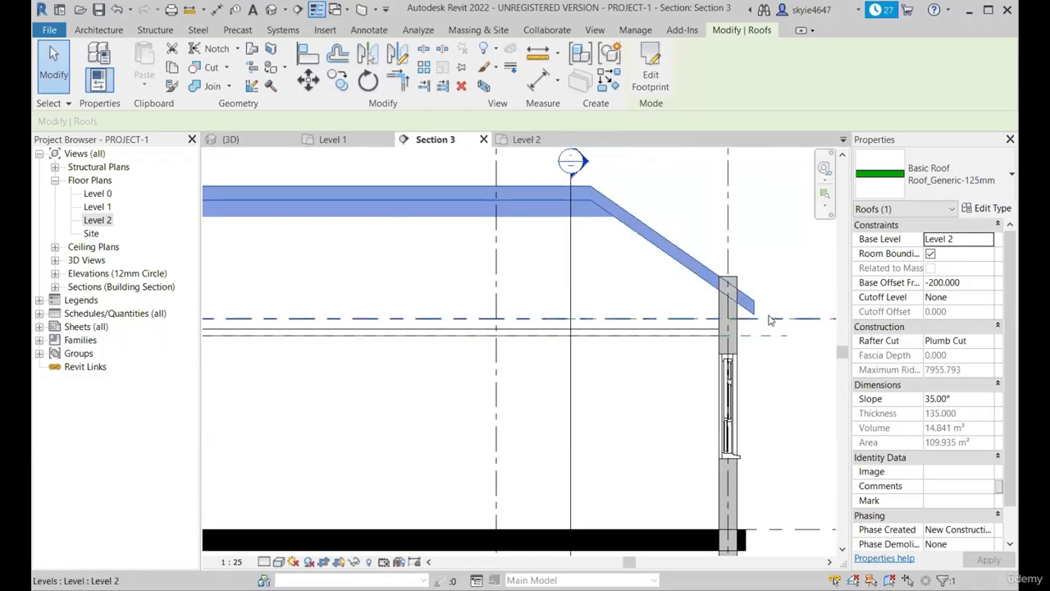
Step: Compare the height of the grid 4 eave with that of the grid 1 eave across the whole section
{"action": "scroll", "coordinate": [759, 291], "scroll_direction": "up", "scroll_amount": 1}
{"action": "scroll", "coordinate": [767, 303], "scroll_direction": "down", "scroll_amount": 3}
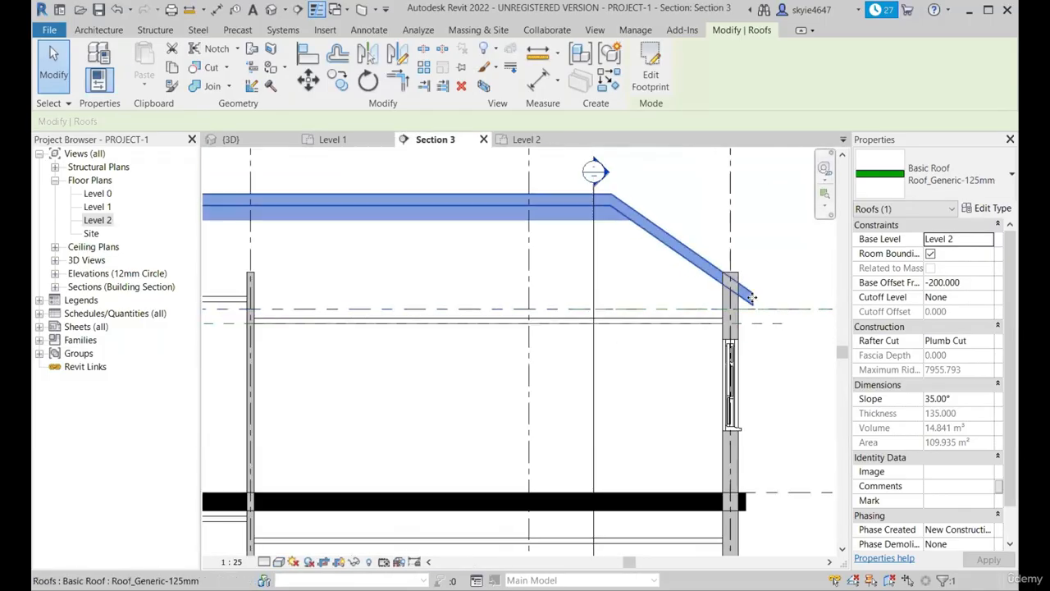
{"action": "scroll", "coordinate": [751, 328], "scroll_direction": "up", "scroll_amount": 3}
{"action": "scroll", "coordinate": [779, 304], "scroll_direction": "down", "scroll_amount": 2}
{"action": "scroll", "coordinate": [791, 282], "scroll_direction": "down", "scroll_amount": 3}
{"action": "scroll", "coordinate": [394, 296], "scroll_direction": "up", "scroll_amount": 3}
{"action": "scroll", "coordinate": [324, 299], "scroll_direction": "down", "scroll_amount": 4}
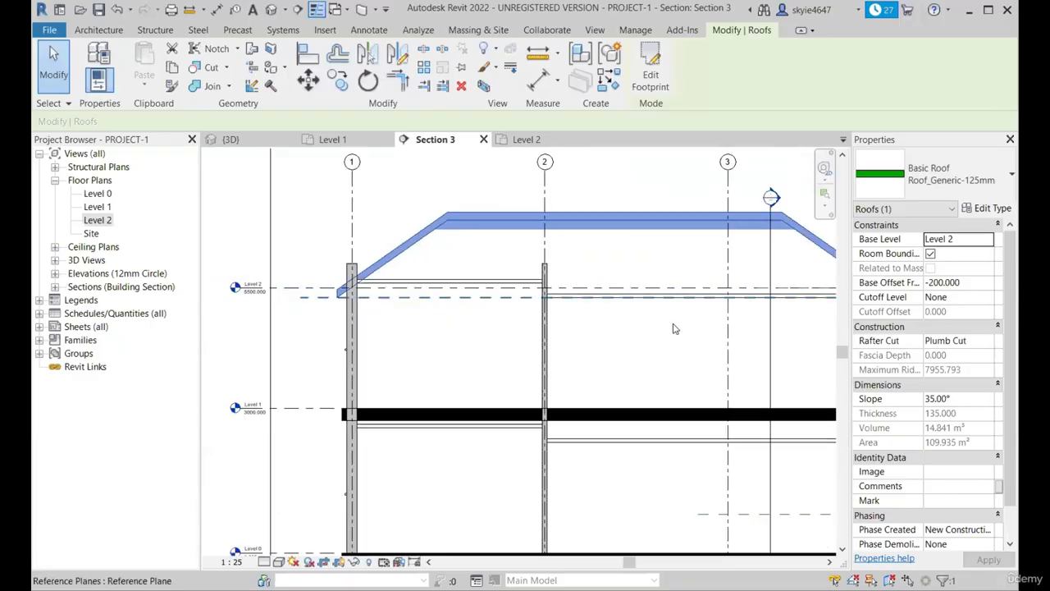
{"action": "scroll", "coordinate": [693, 270], "scroll_direction": "up", "scroll_amount": 7}
{"action": "scroll", "coordinate": [730, 361], "scroll_direction": "down", "scroll_amount": 1}
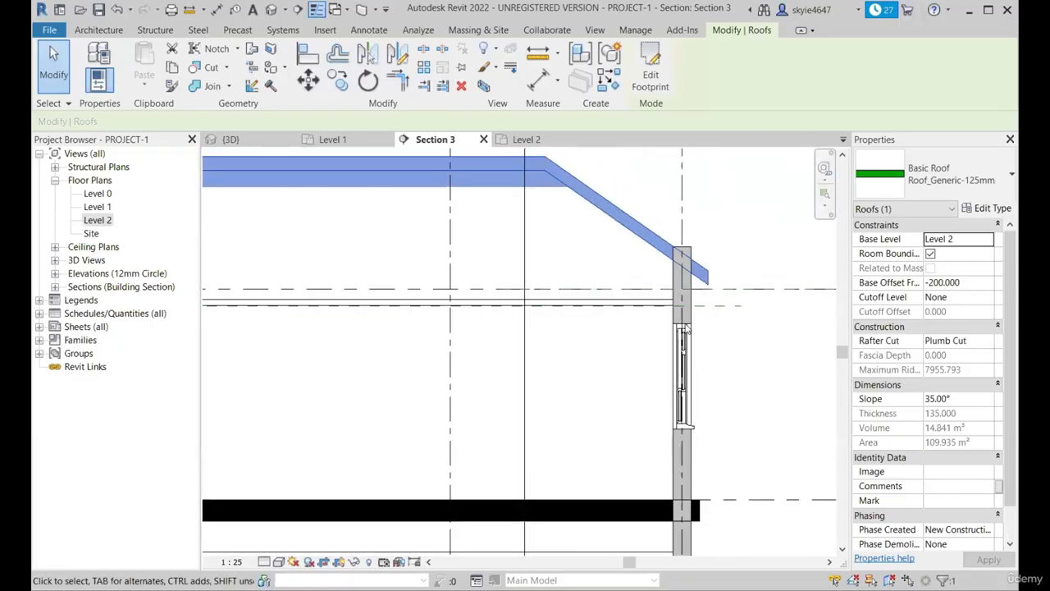
{"action": "scroll", "coordinate": [707, 283], "scroll_direction": "down", "scroll_amount": 2}
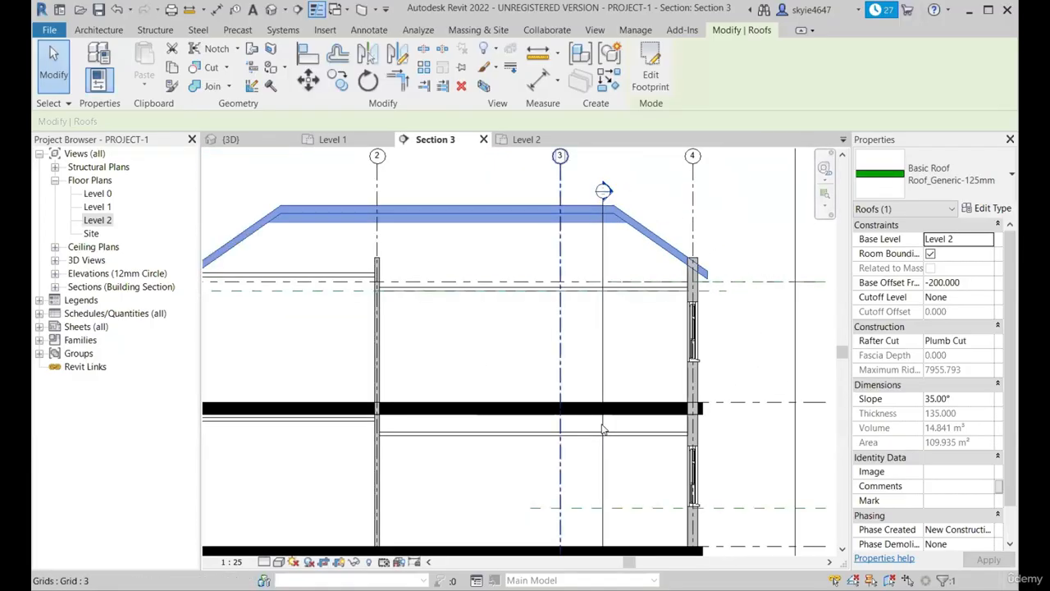
{"action": "scroll", "coordinate": [731, 311], "scroll_direction": "down", "scroll_amount": 1}
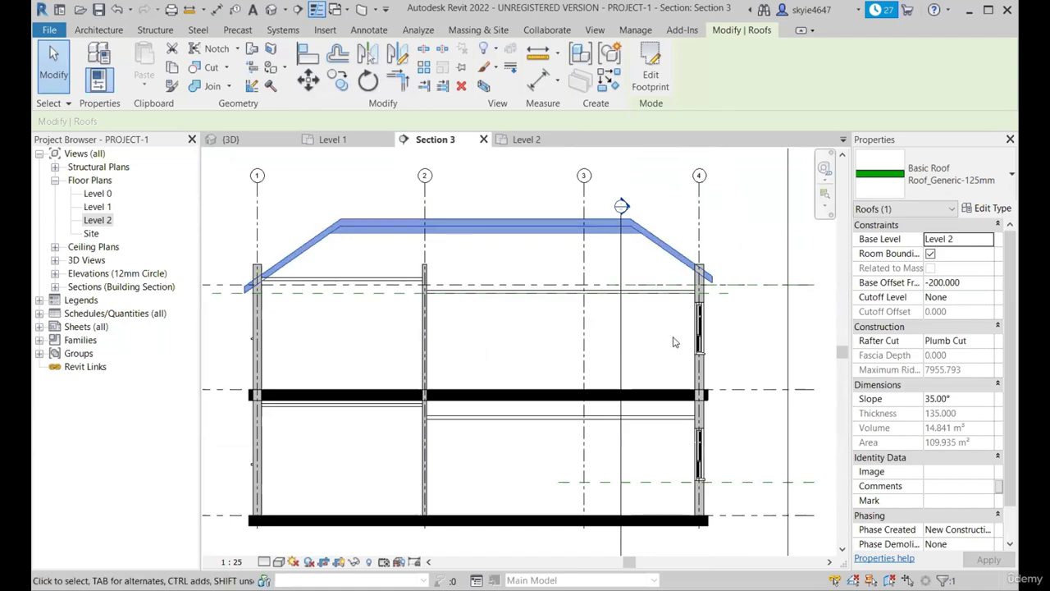